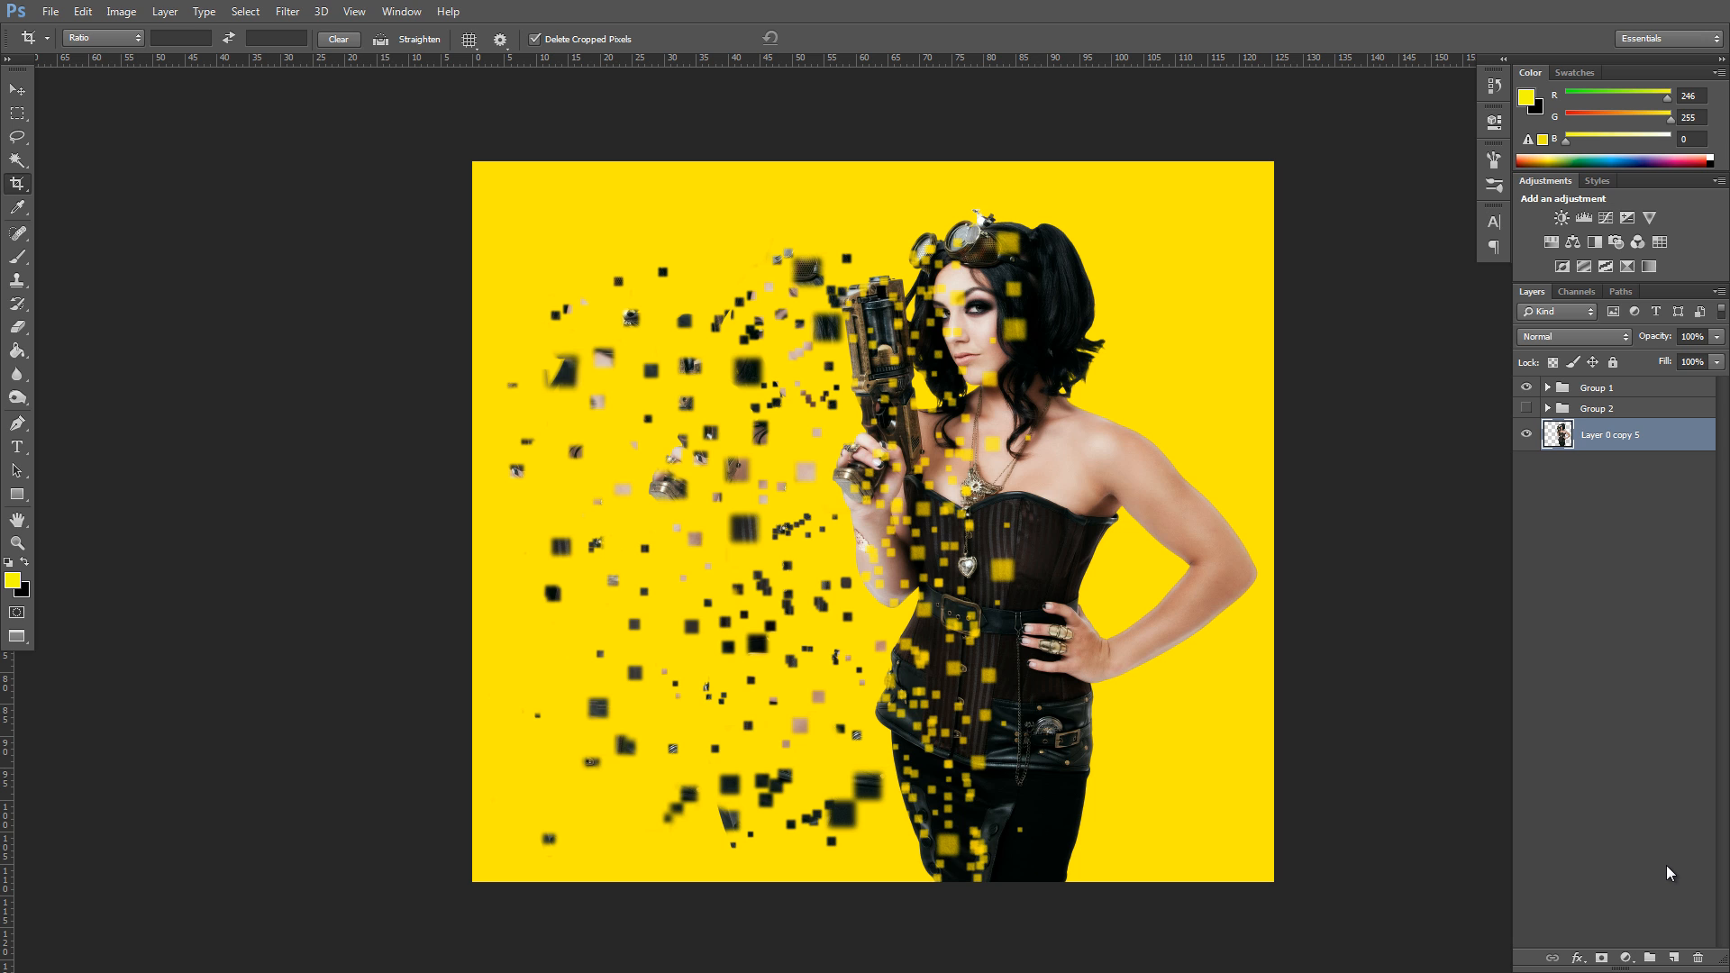
# - Hide Group 1 and apply a minimal crop adjustment along the canvas's left edge
pyautogui.click(1525, 388)
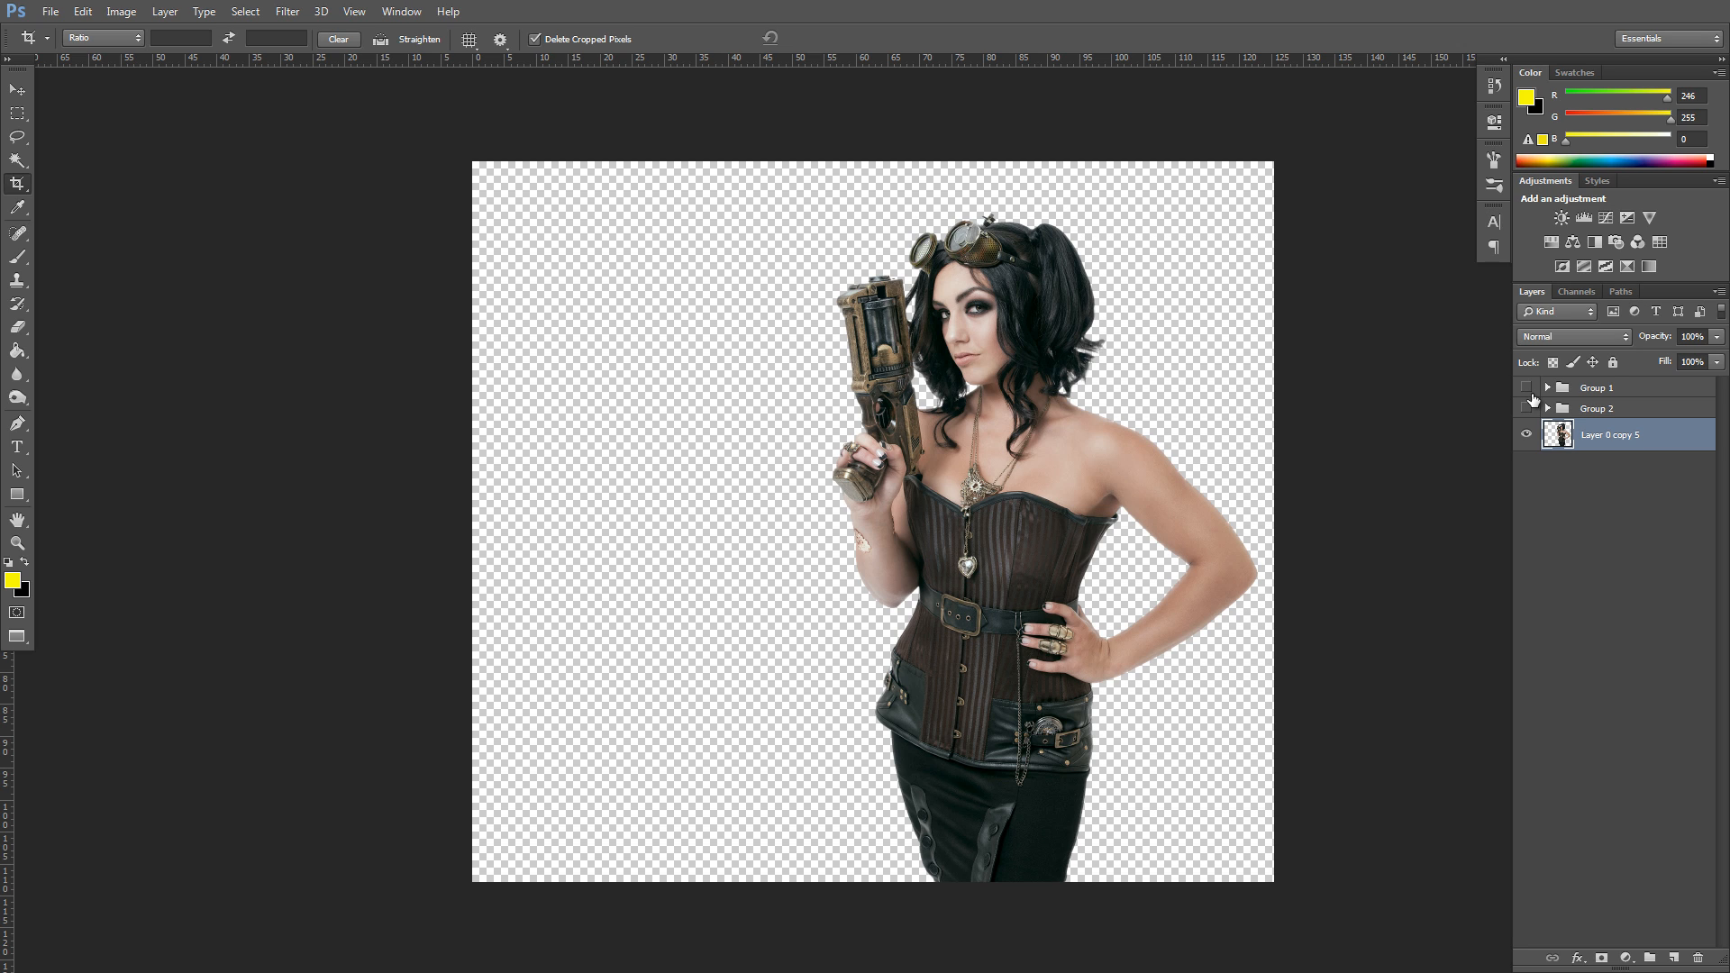
pyautogui.click(11, 184)
pyautogui.moveTo(468, 521)
pyautogui.mouseDown()
pyautogui.moveTo(354, 520)
pyautogui.moveTo(463, 519)
pyautogui.mouseUp()
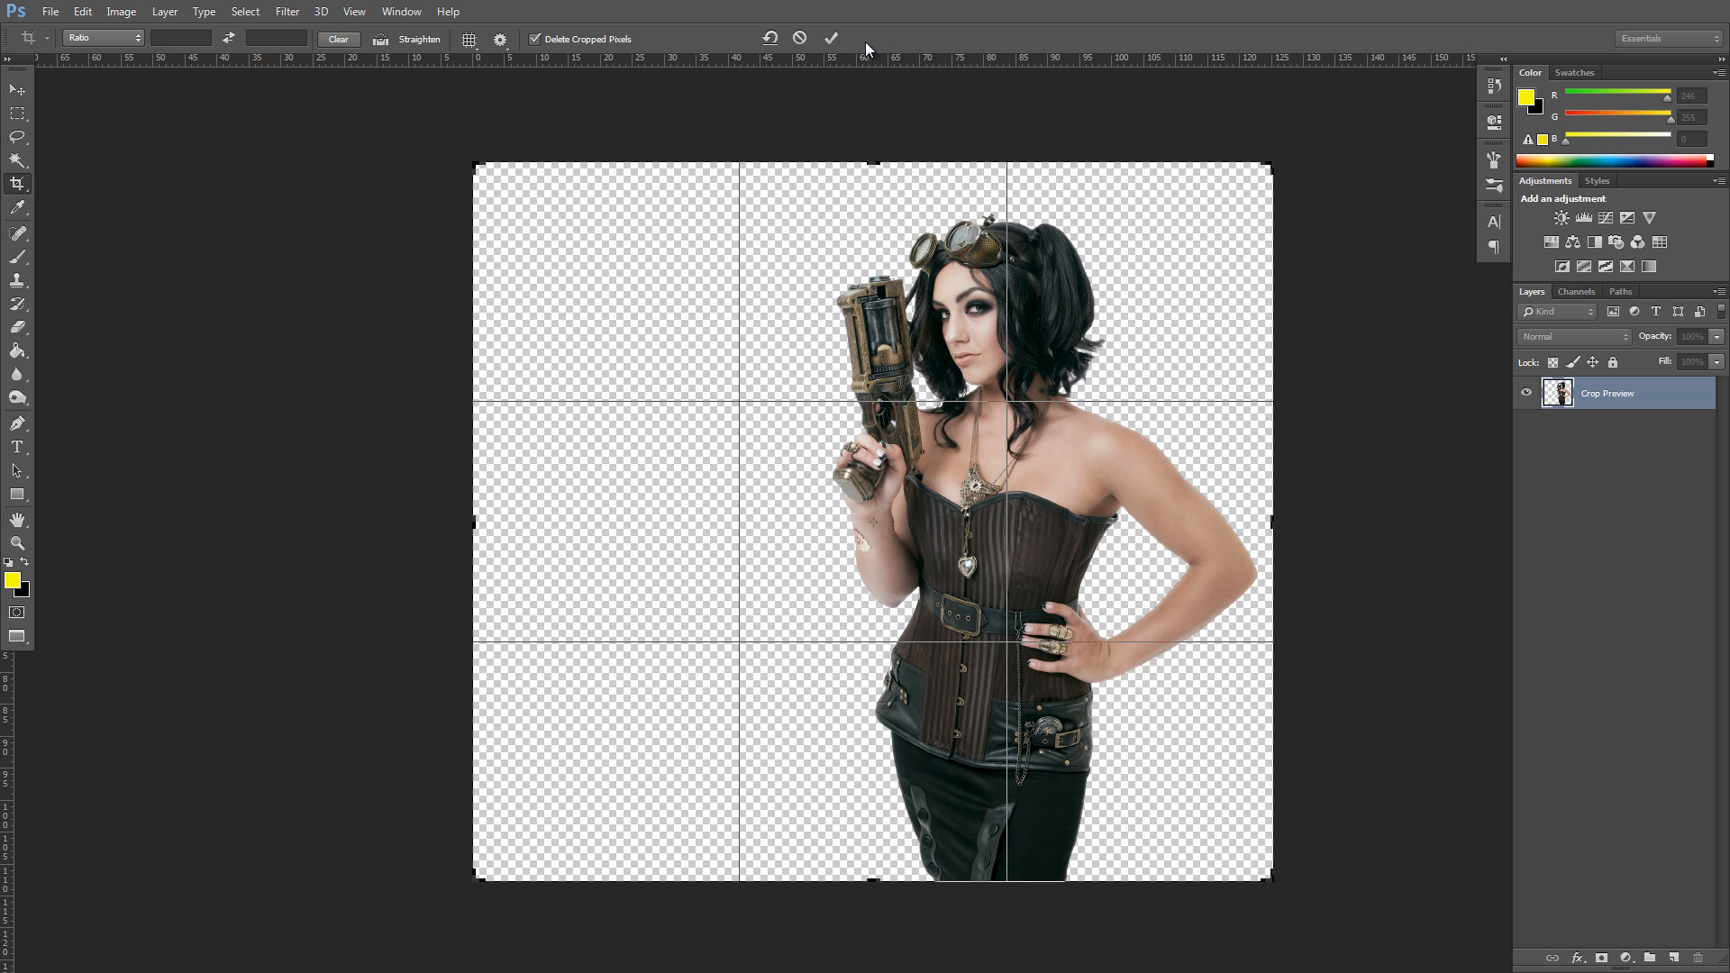
pyautogui.click(829, 38)
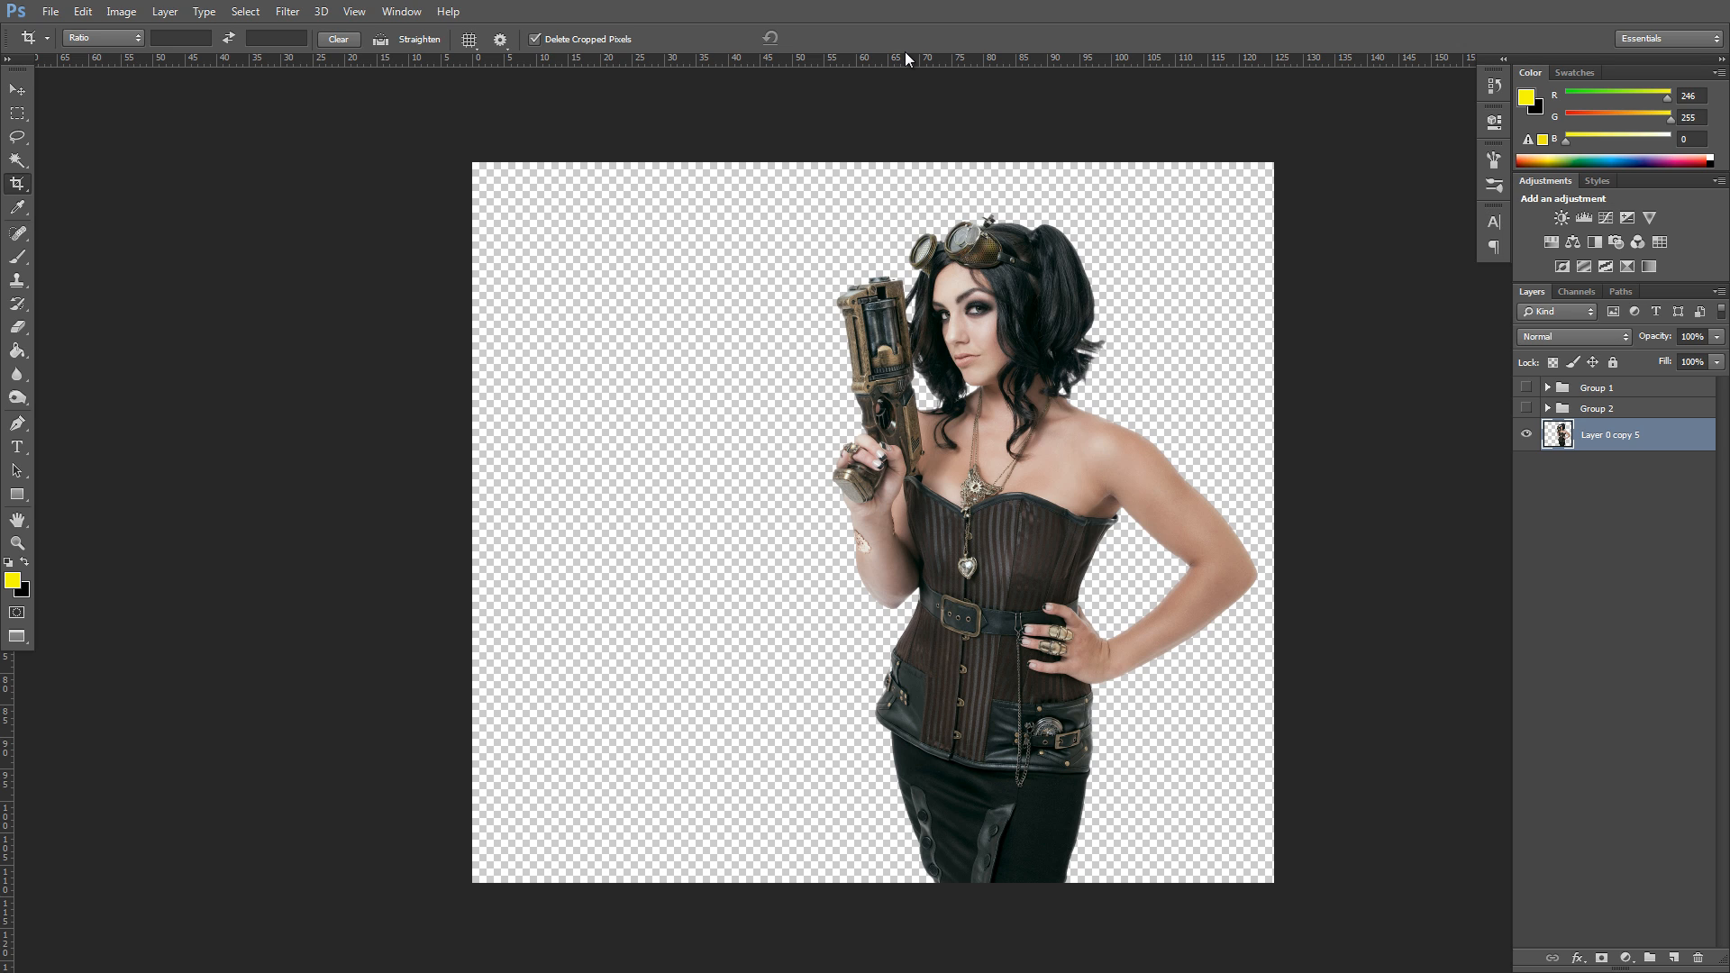
# - Add a new layer beneath Layer 0 copy 5 and name it "background"
pyautogui.click(1671, 958)
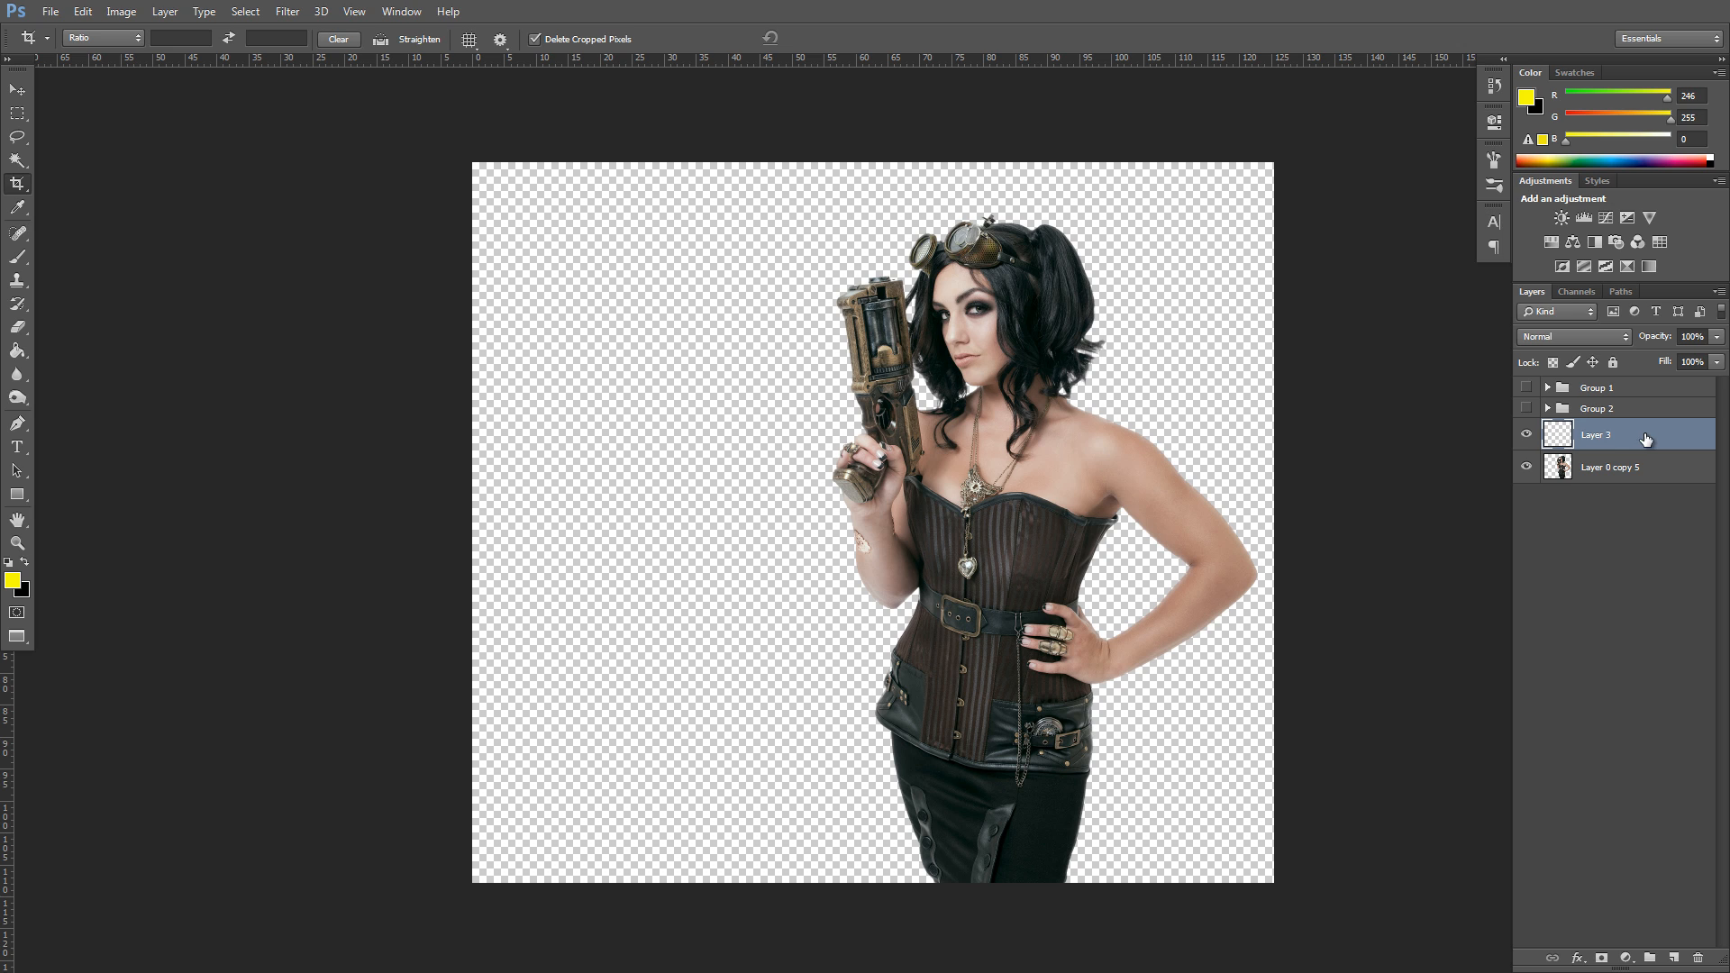
pyautogui.moveTo(1654, 440); pyautogui.dragTo(1638, 505)
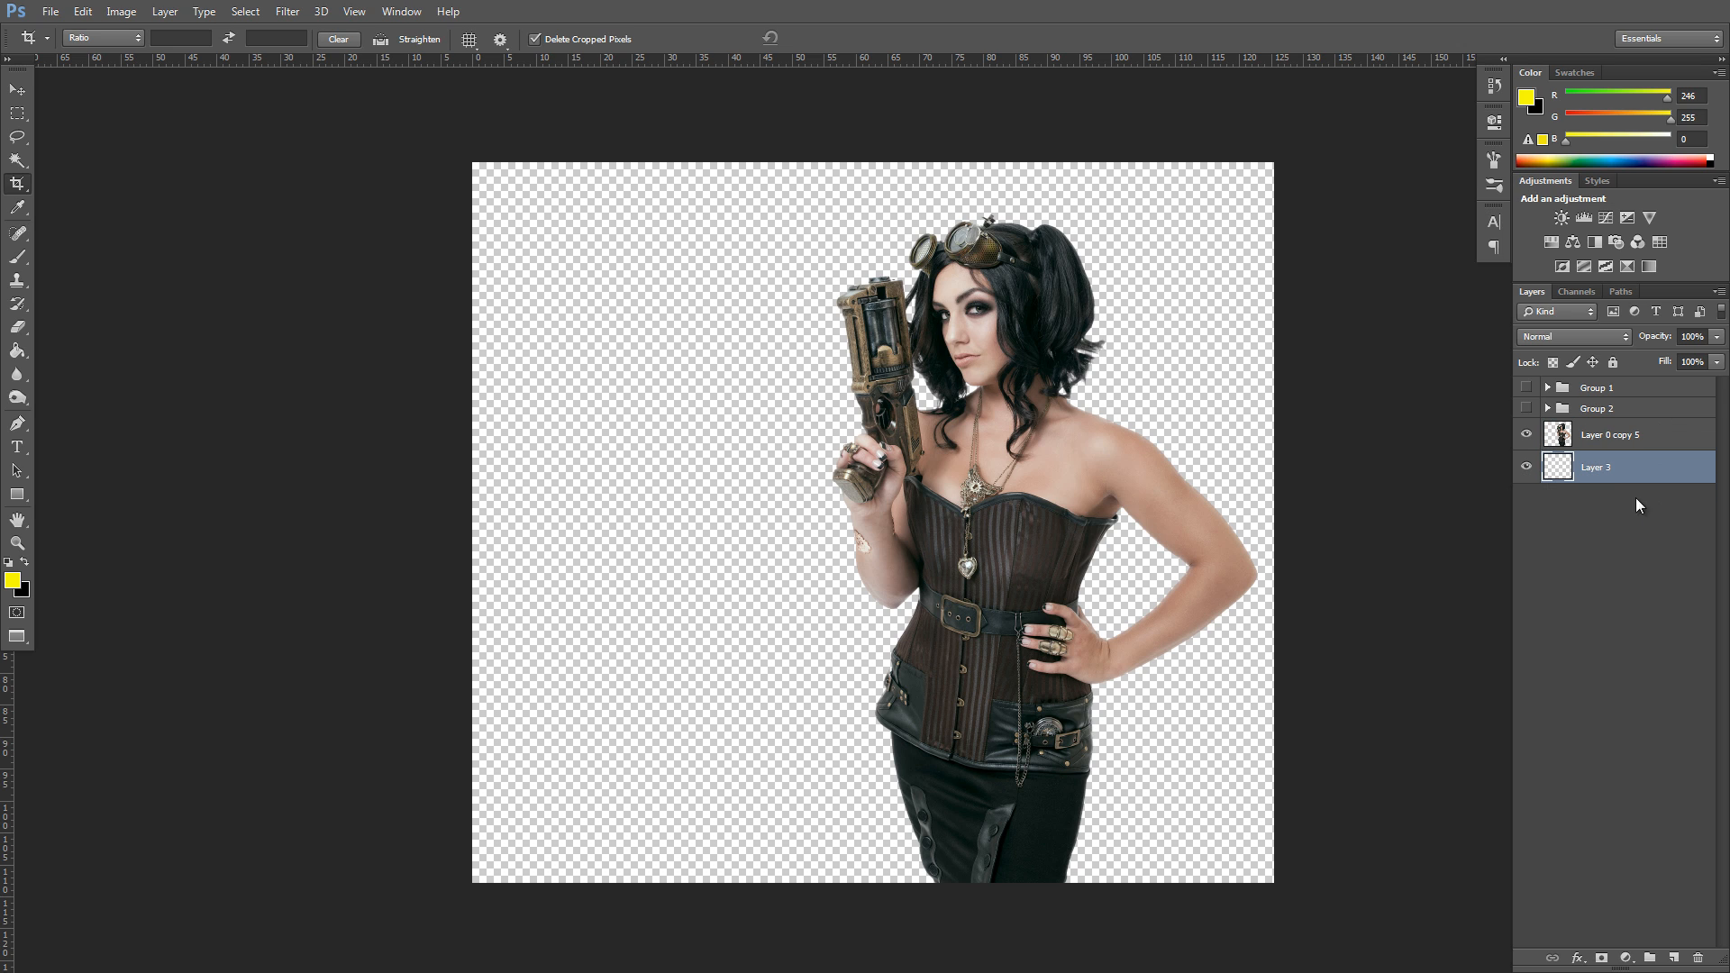
pyautogui.doubleClick(1609, 466)
pyautogui.write('background')
pyautogui.press('Return')
# - Fill the background layer with the yellow foreground color f6ff00 in Normal mode at 100% opacity
pyautogui.click(12, 583)
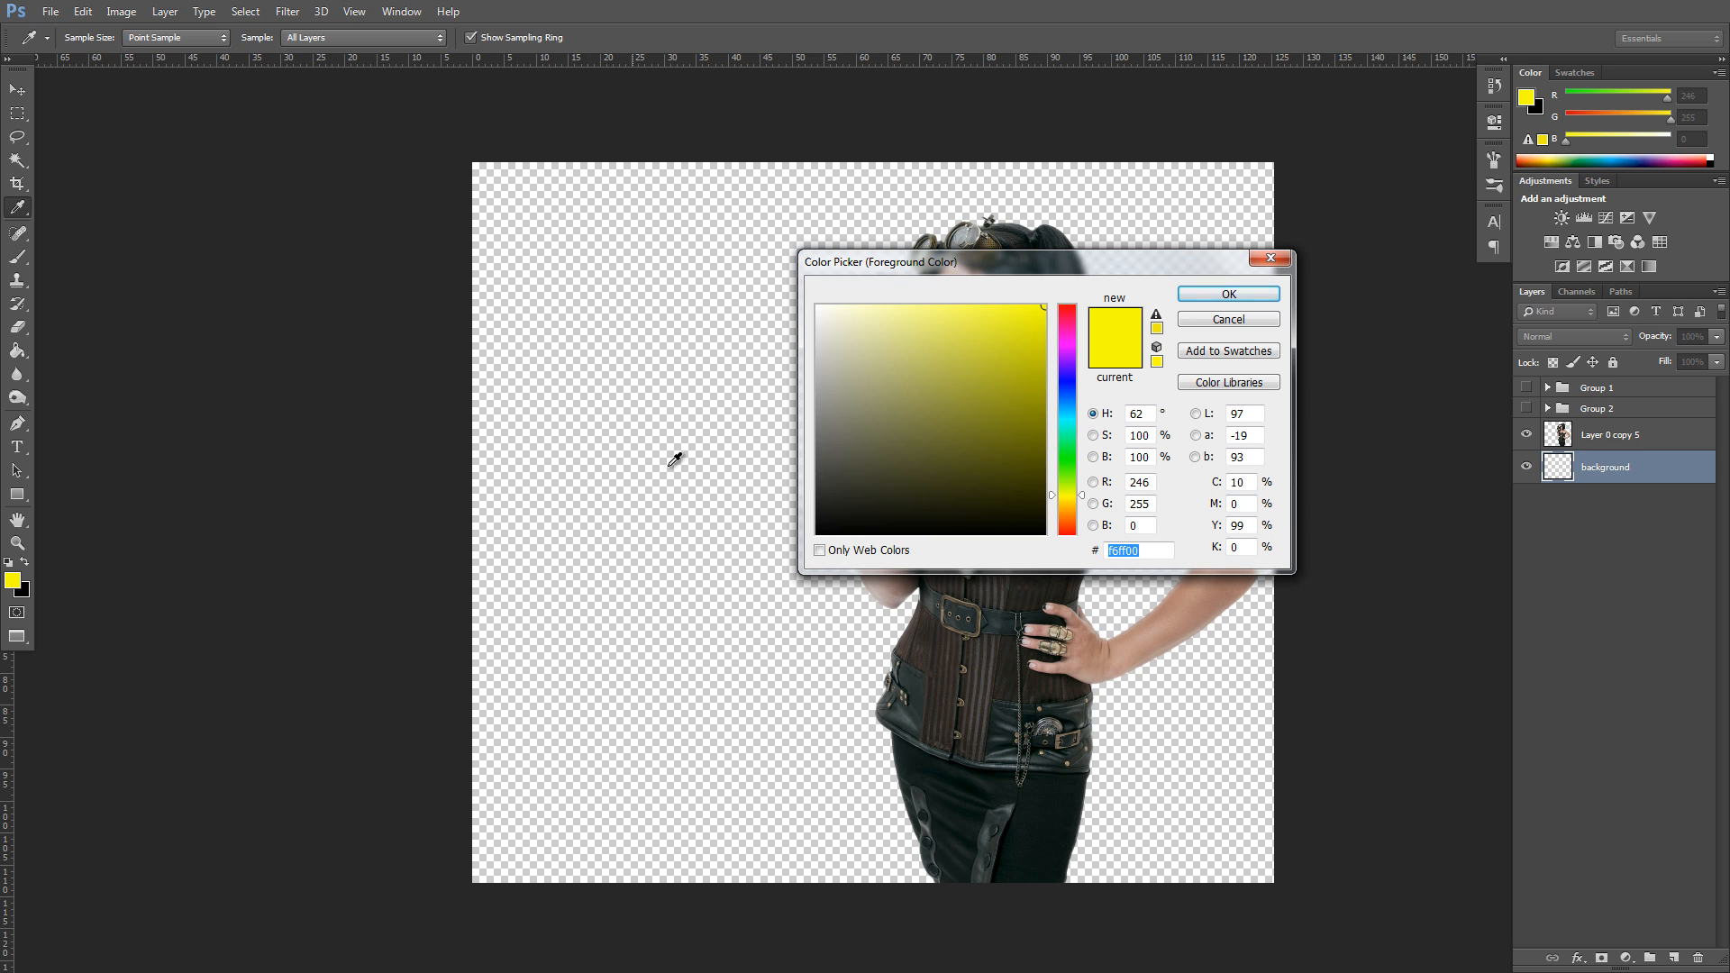
pyautogui.click(1228, 294)
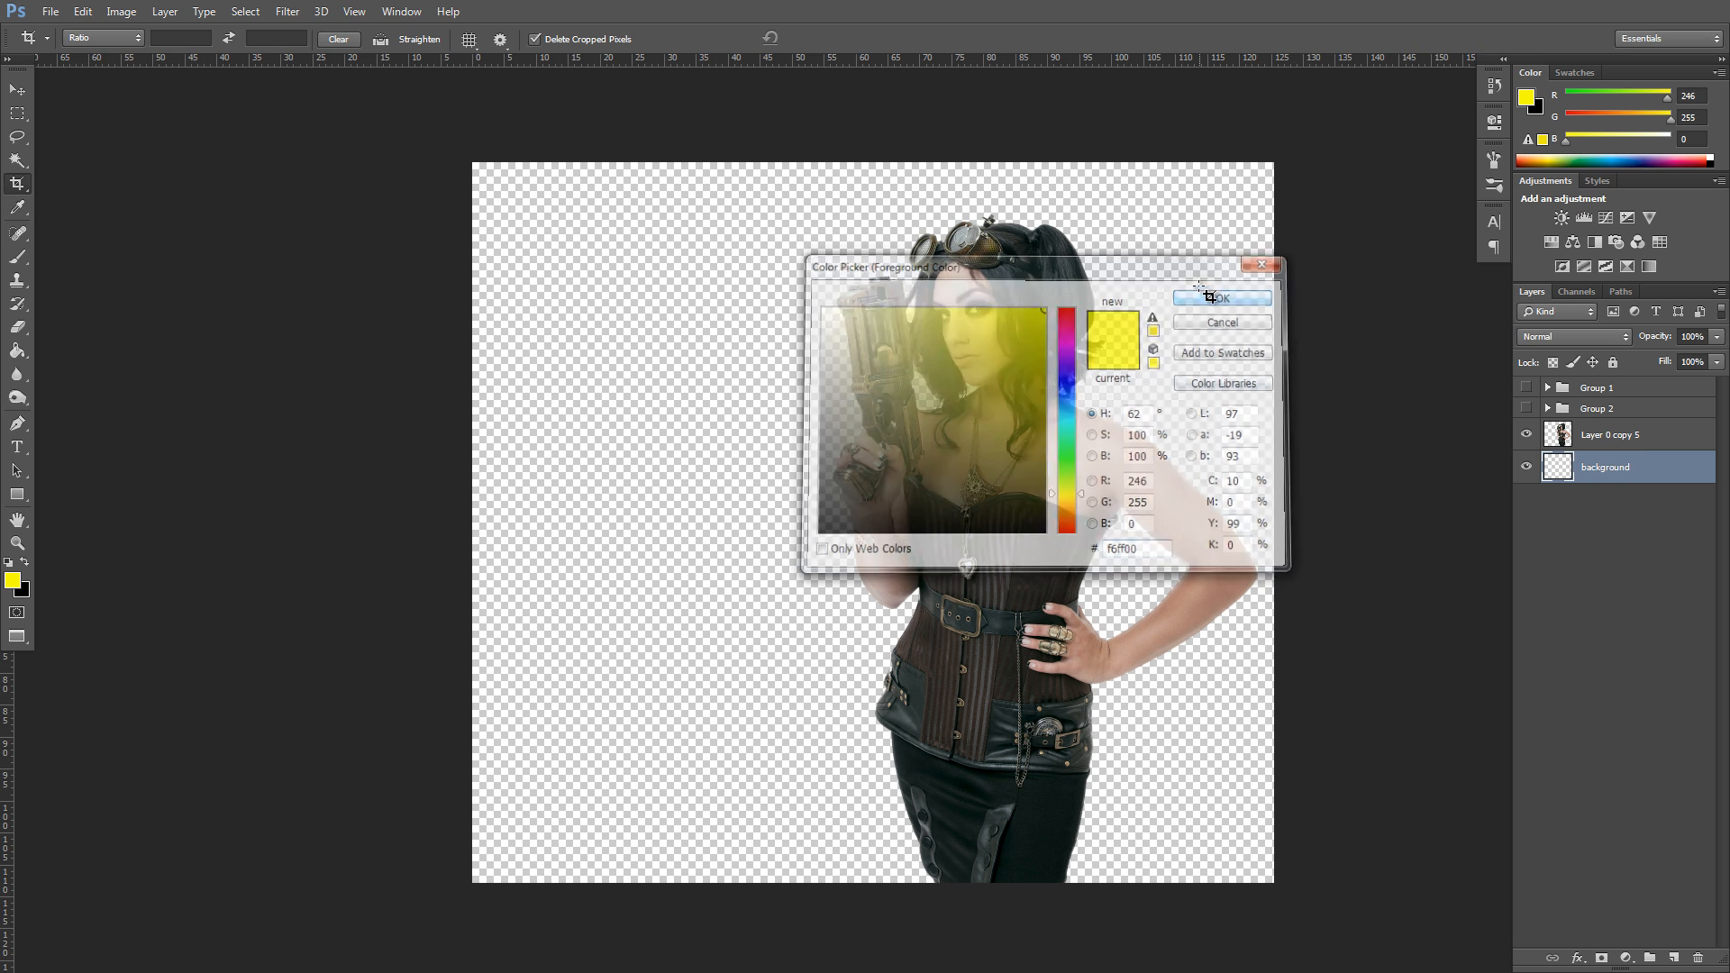
pyautogui.press('c')
pyautogui.click(91, 11)
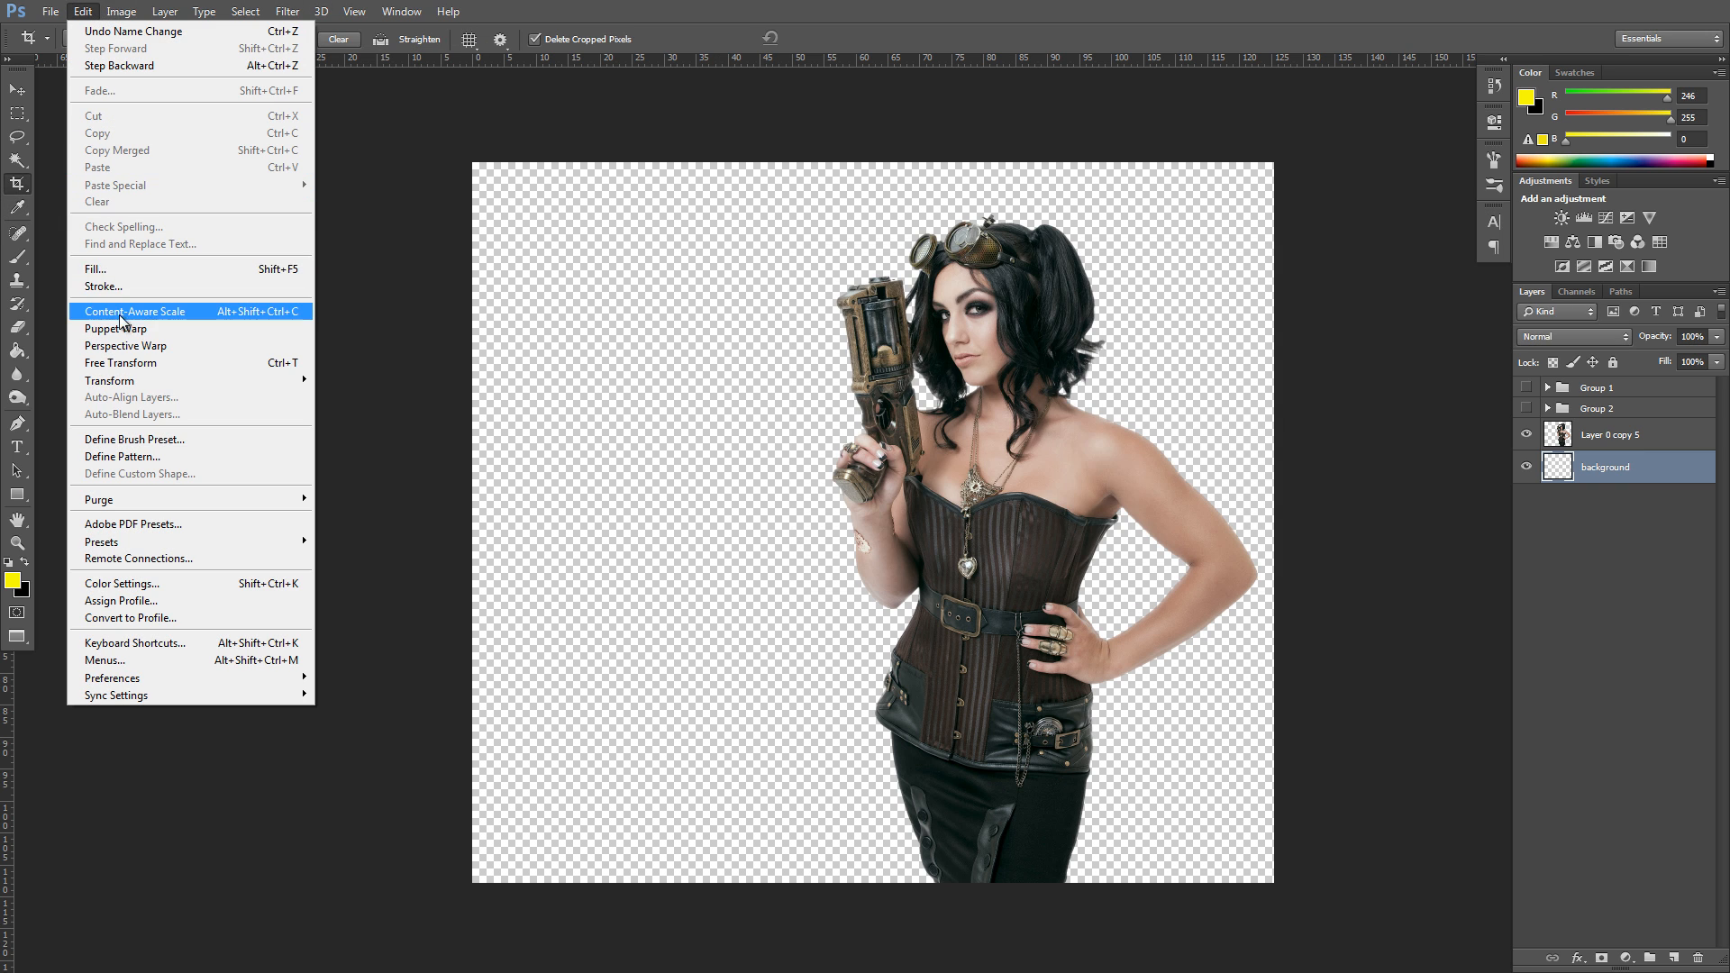
pyautogui.click(129, 269)
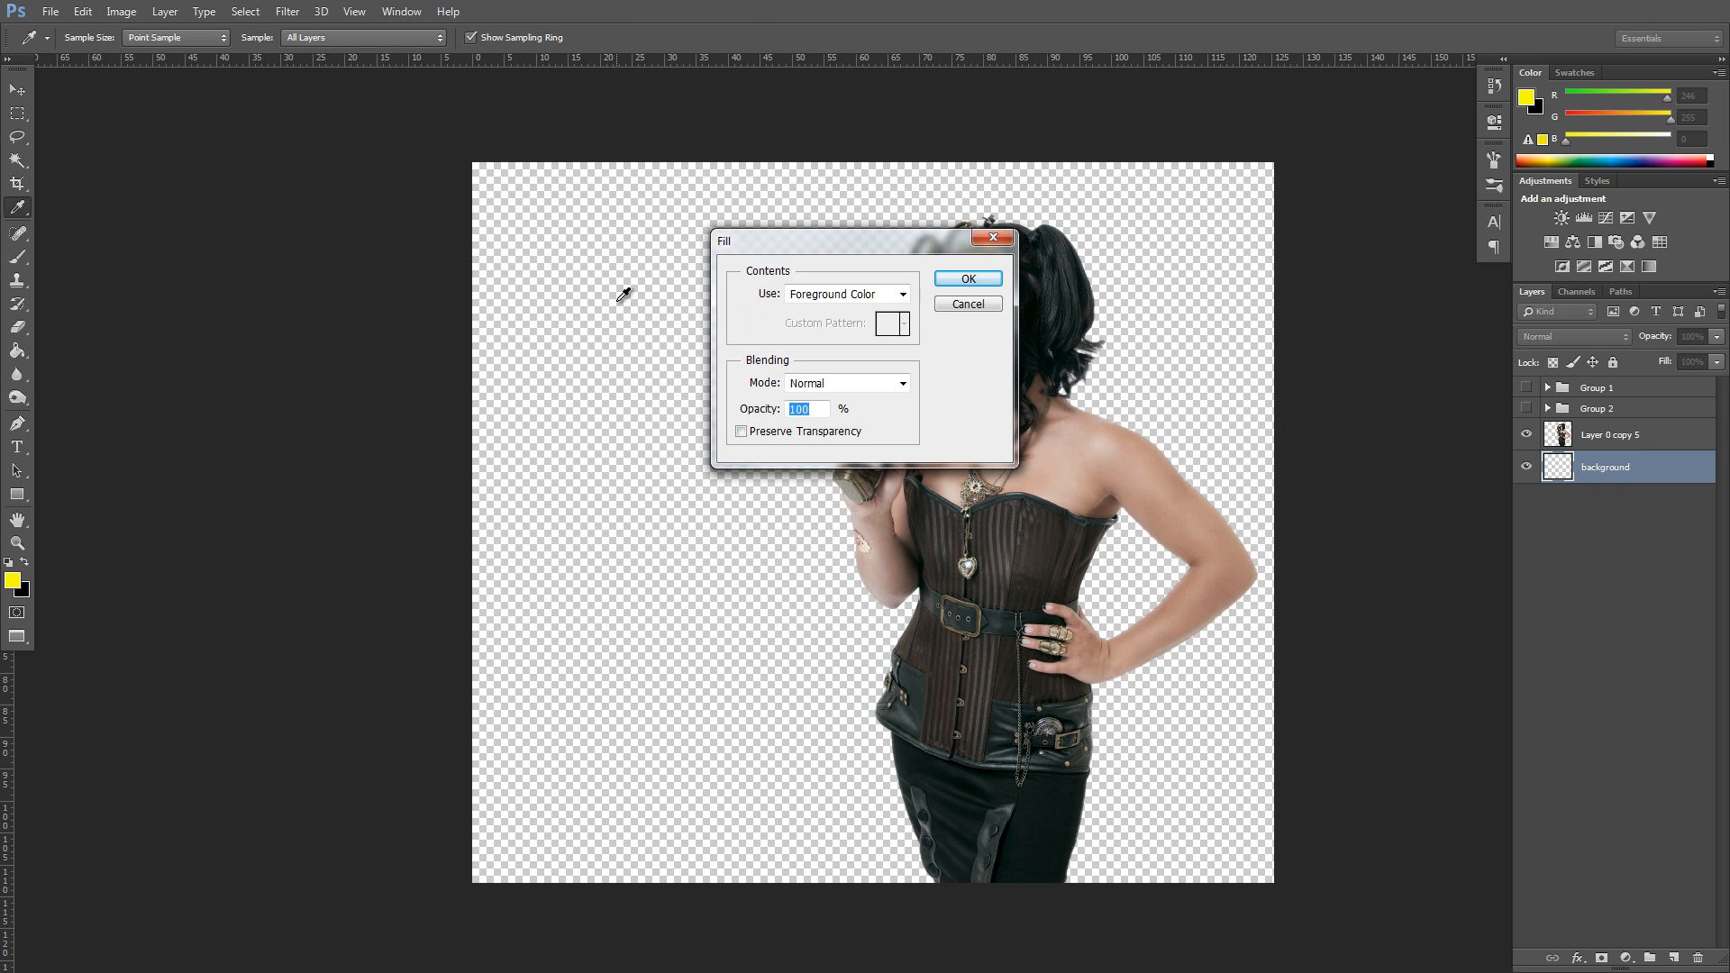
pyautogui.click(968, 280)
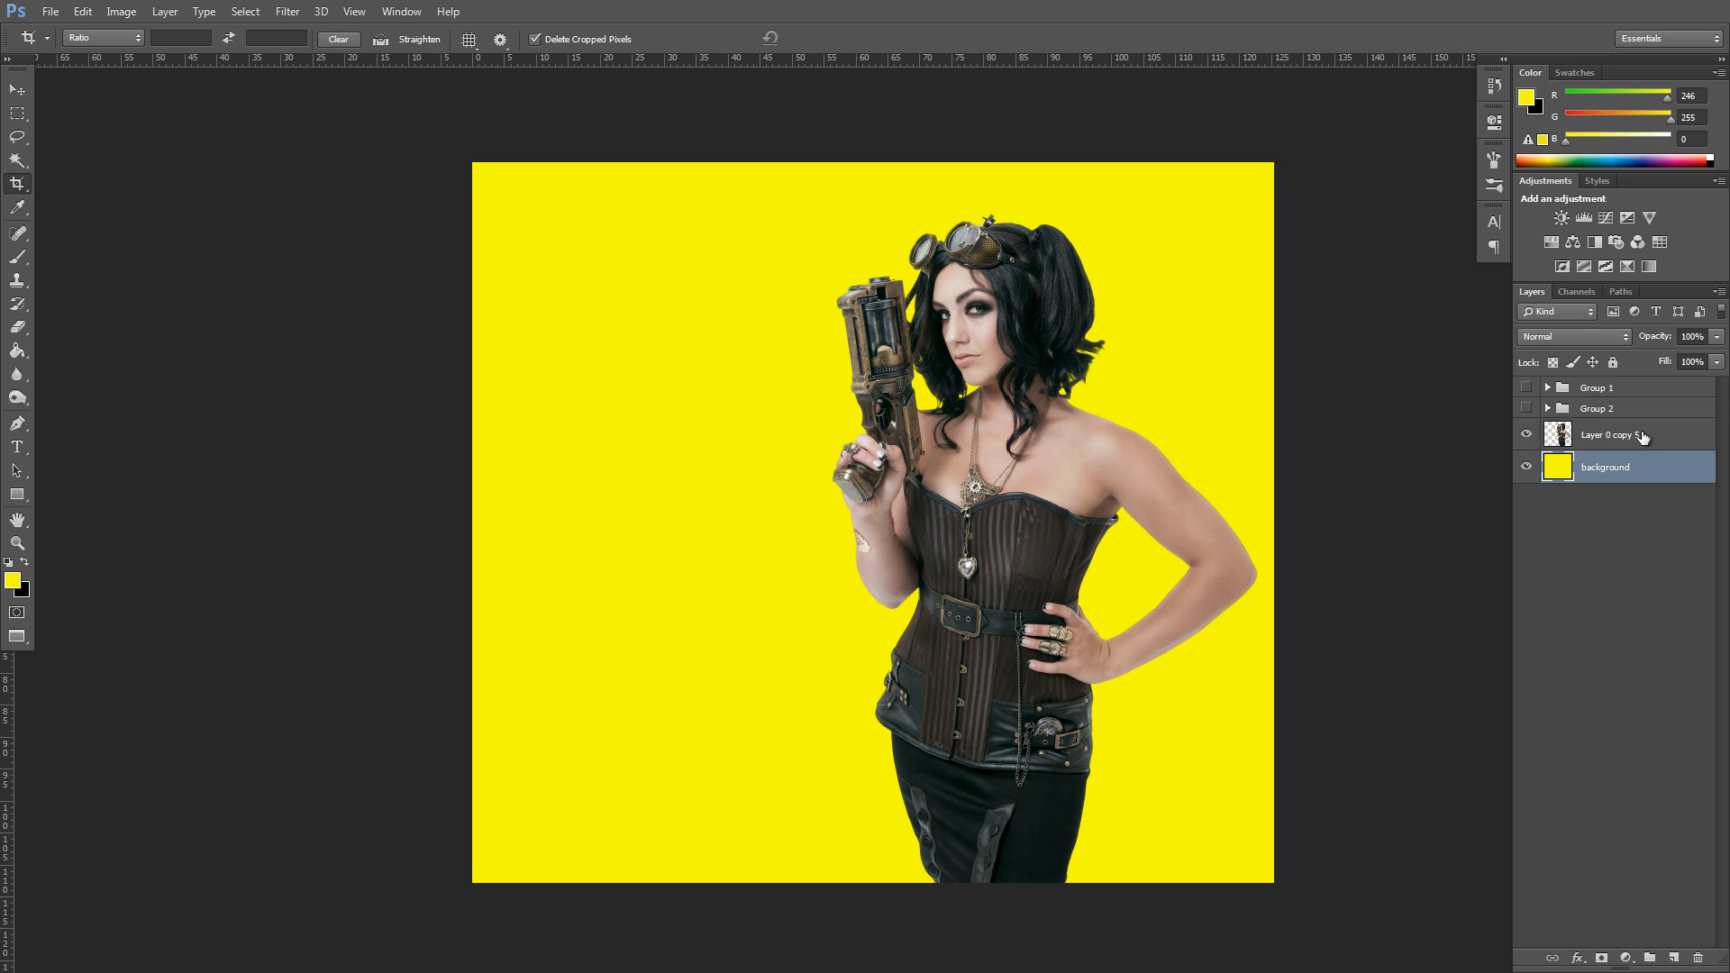
# - Add a white layer mask to Layer 0 copy 5 and activate the Brush tool
pyautogui.click(1648, 439)
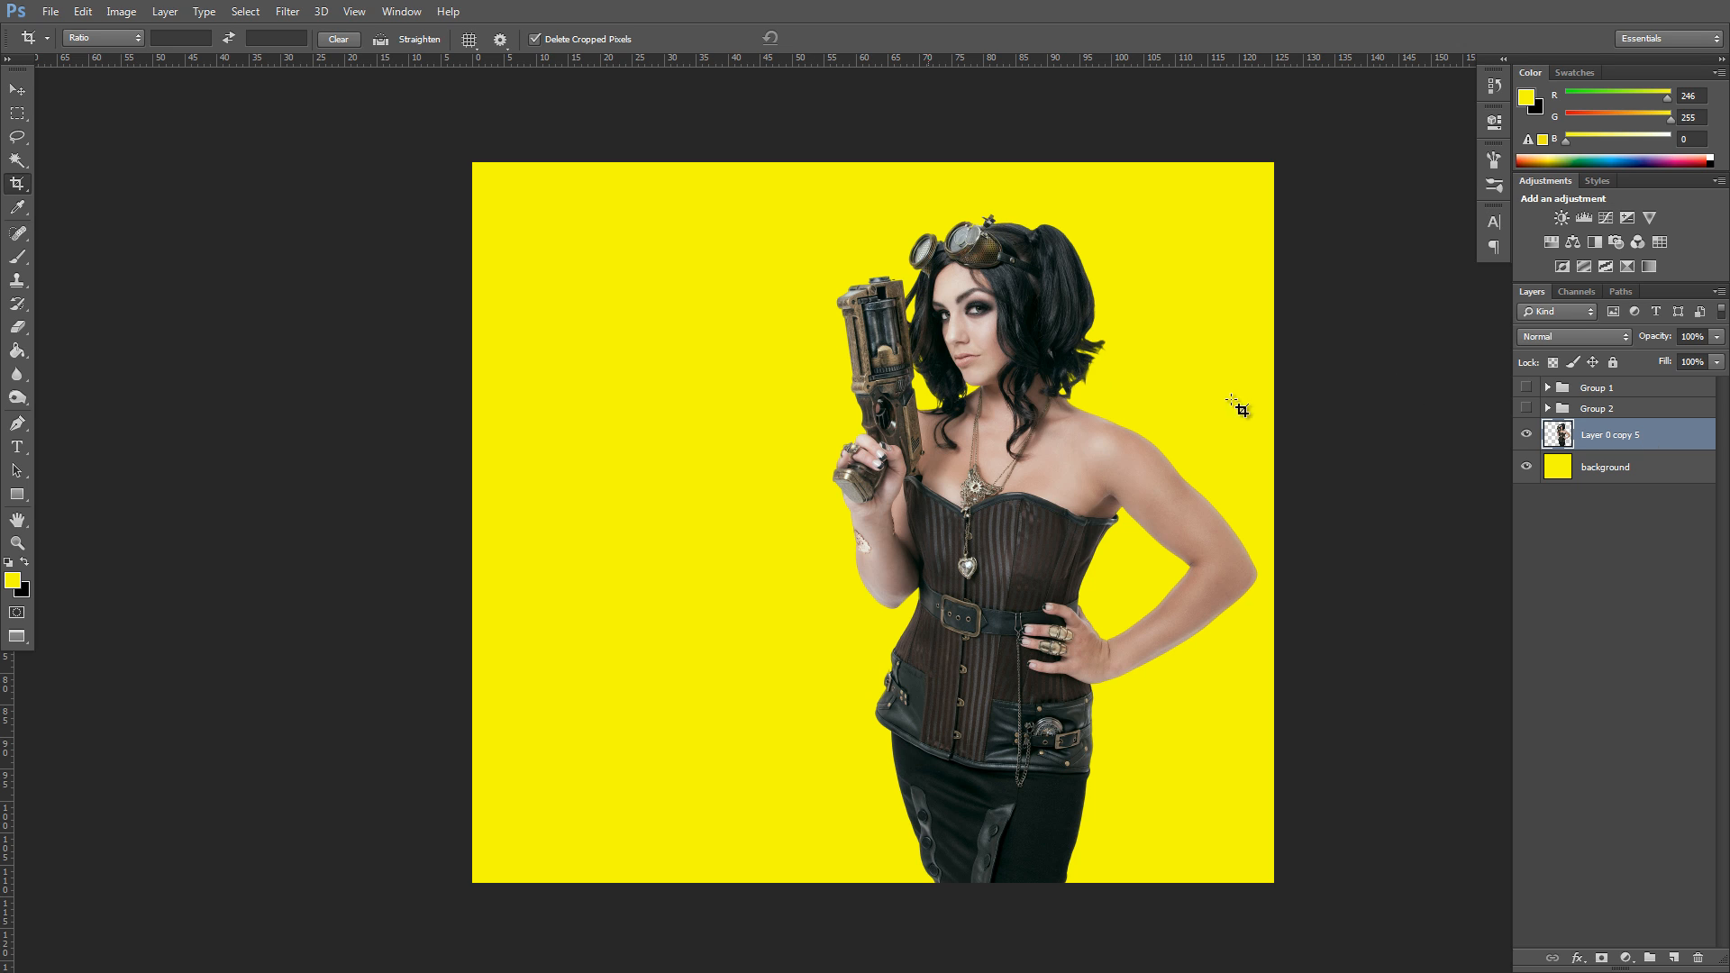
pyautogui.click(1600, 959)
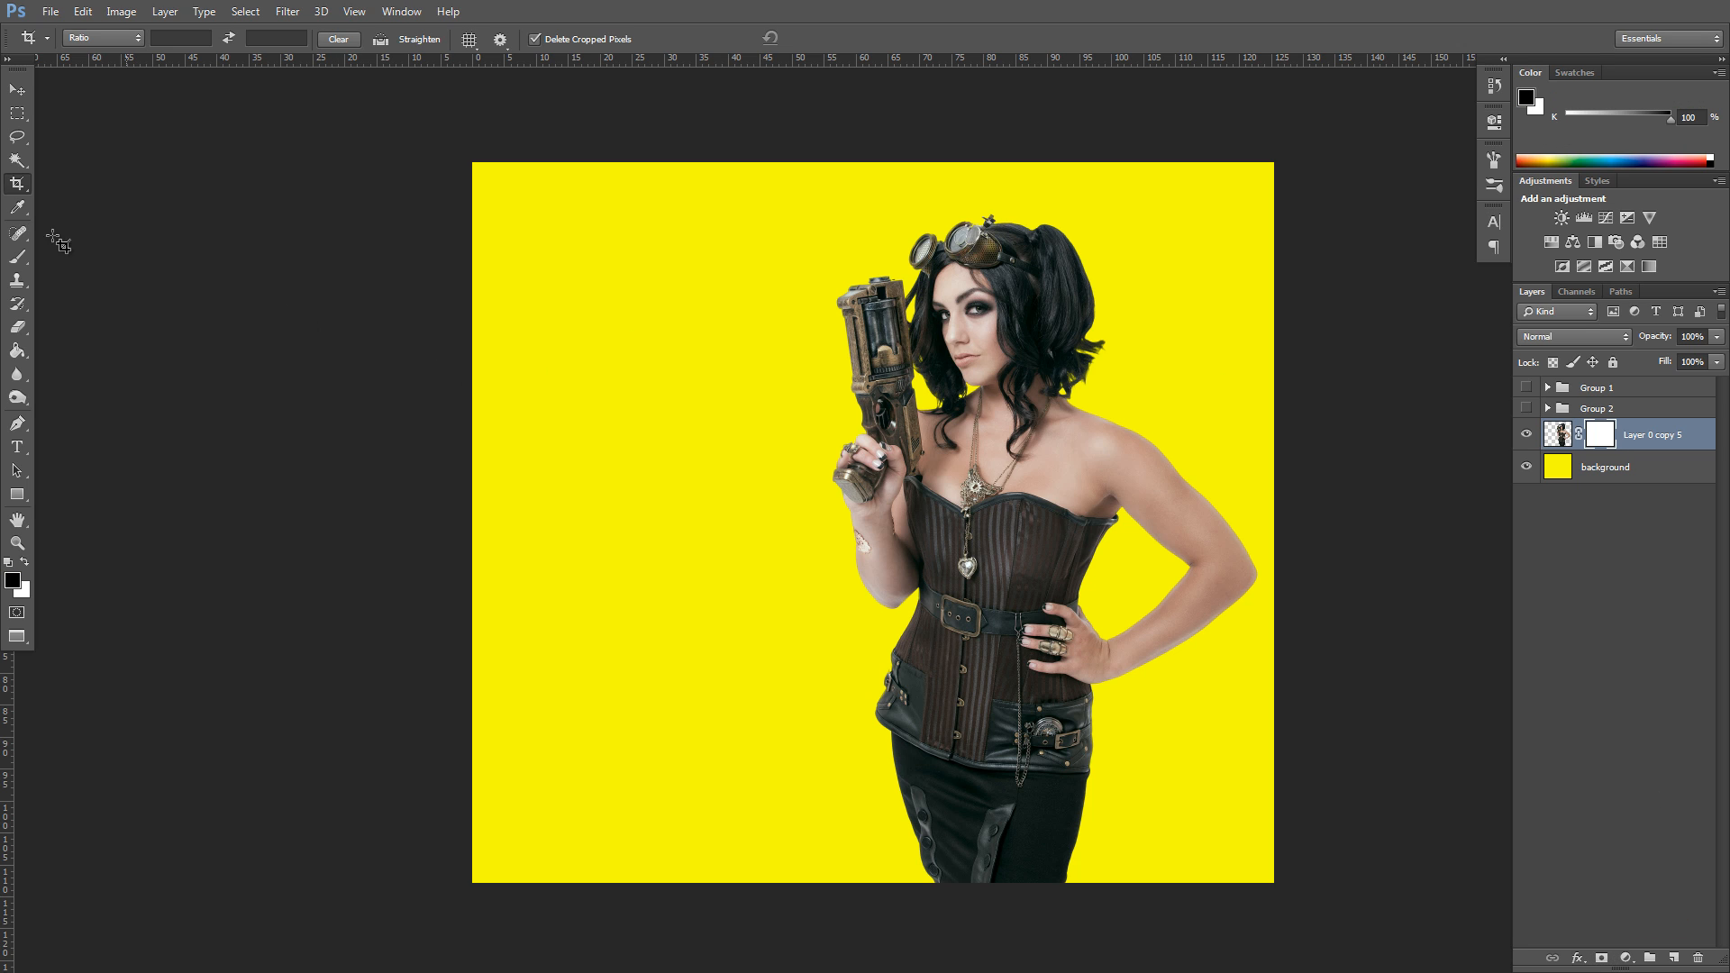
pyautogui.click(17, 257)
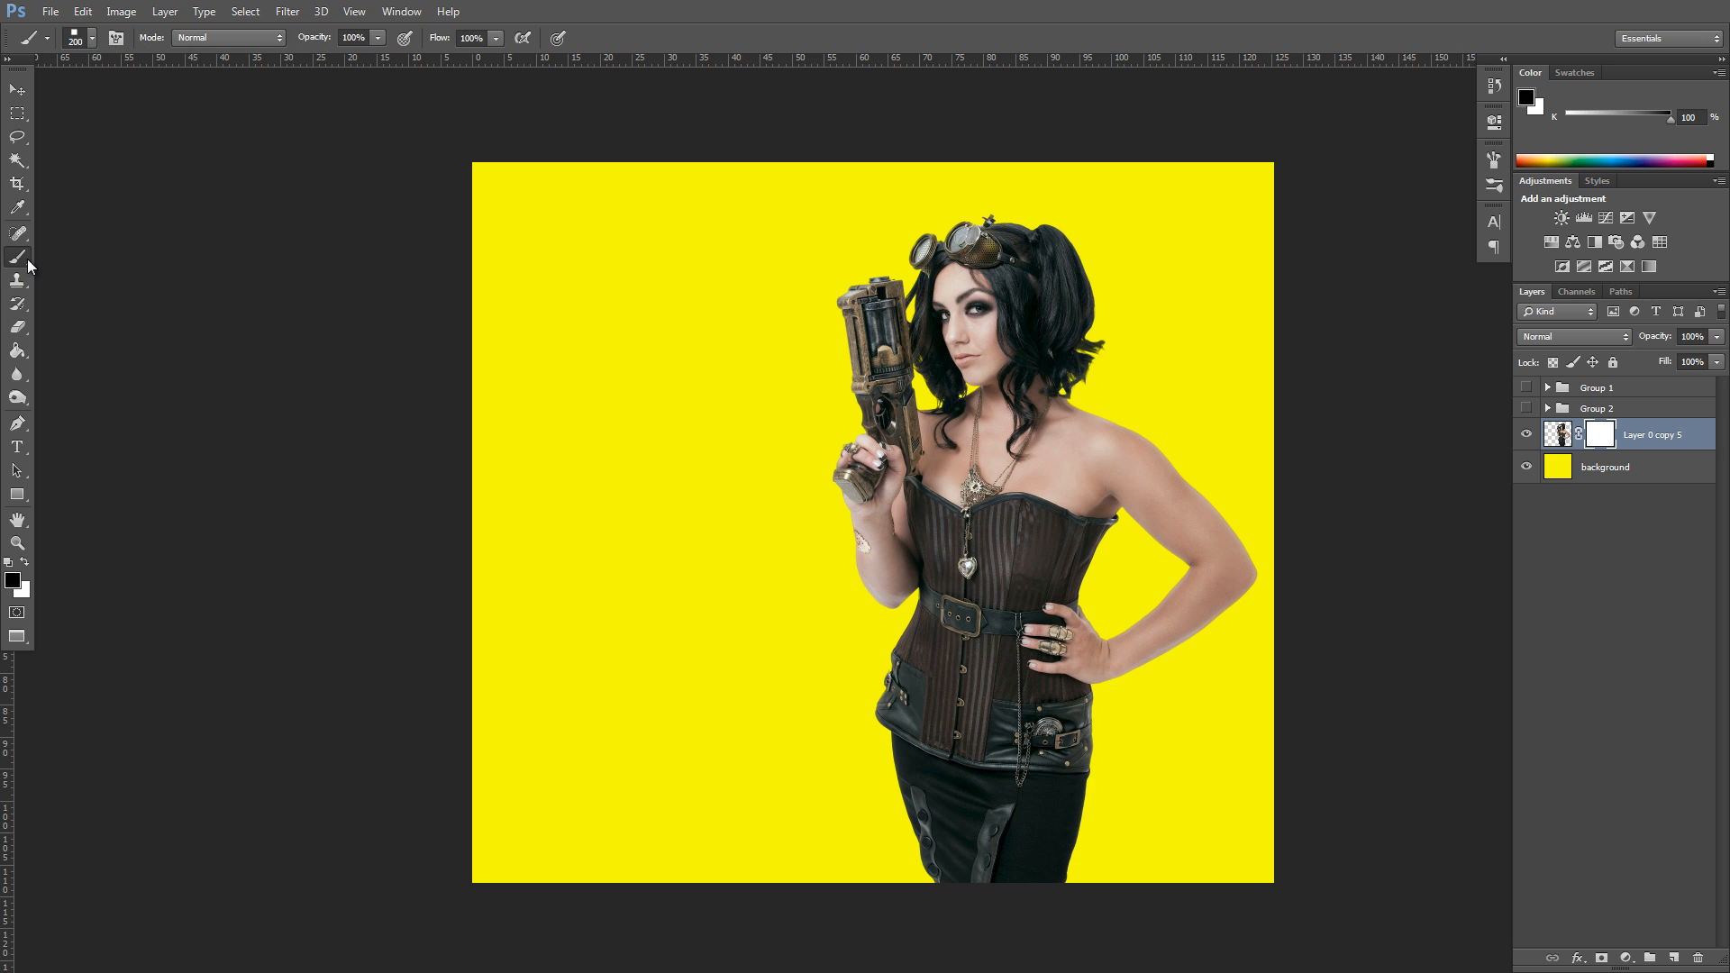
# - Examine the square brush presets and the additional brush libraries available for loading
pyautogui.click(90, 40)
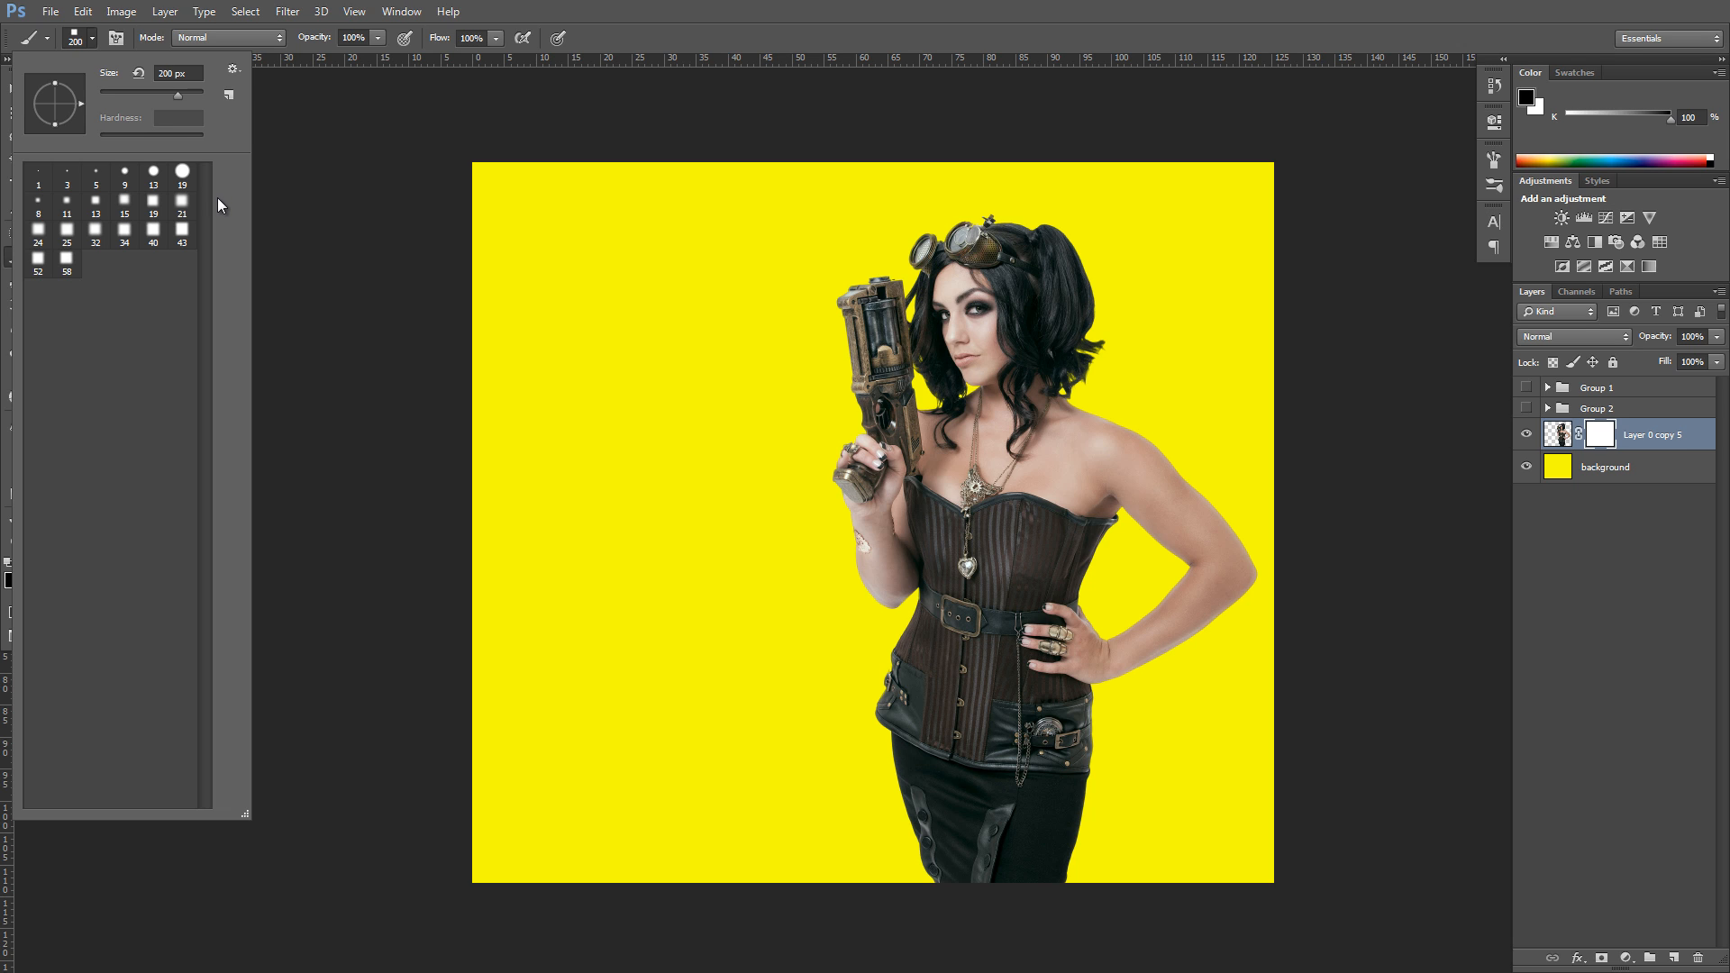
pyautogui.click(233, 68)
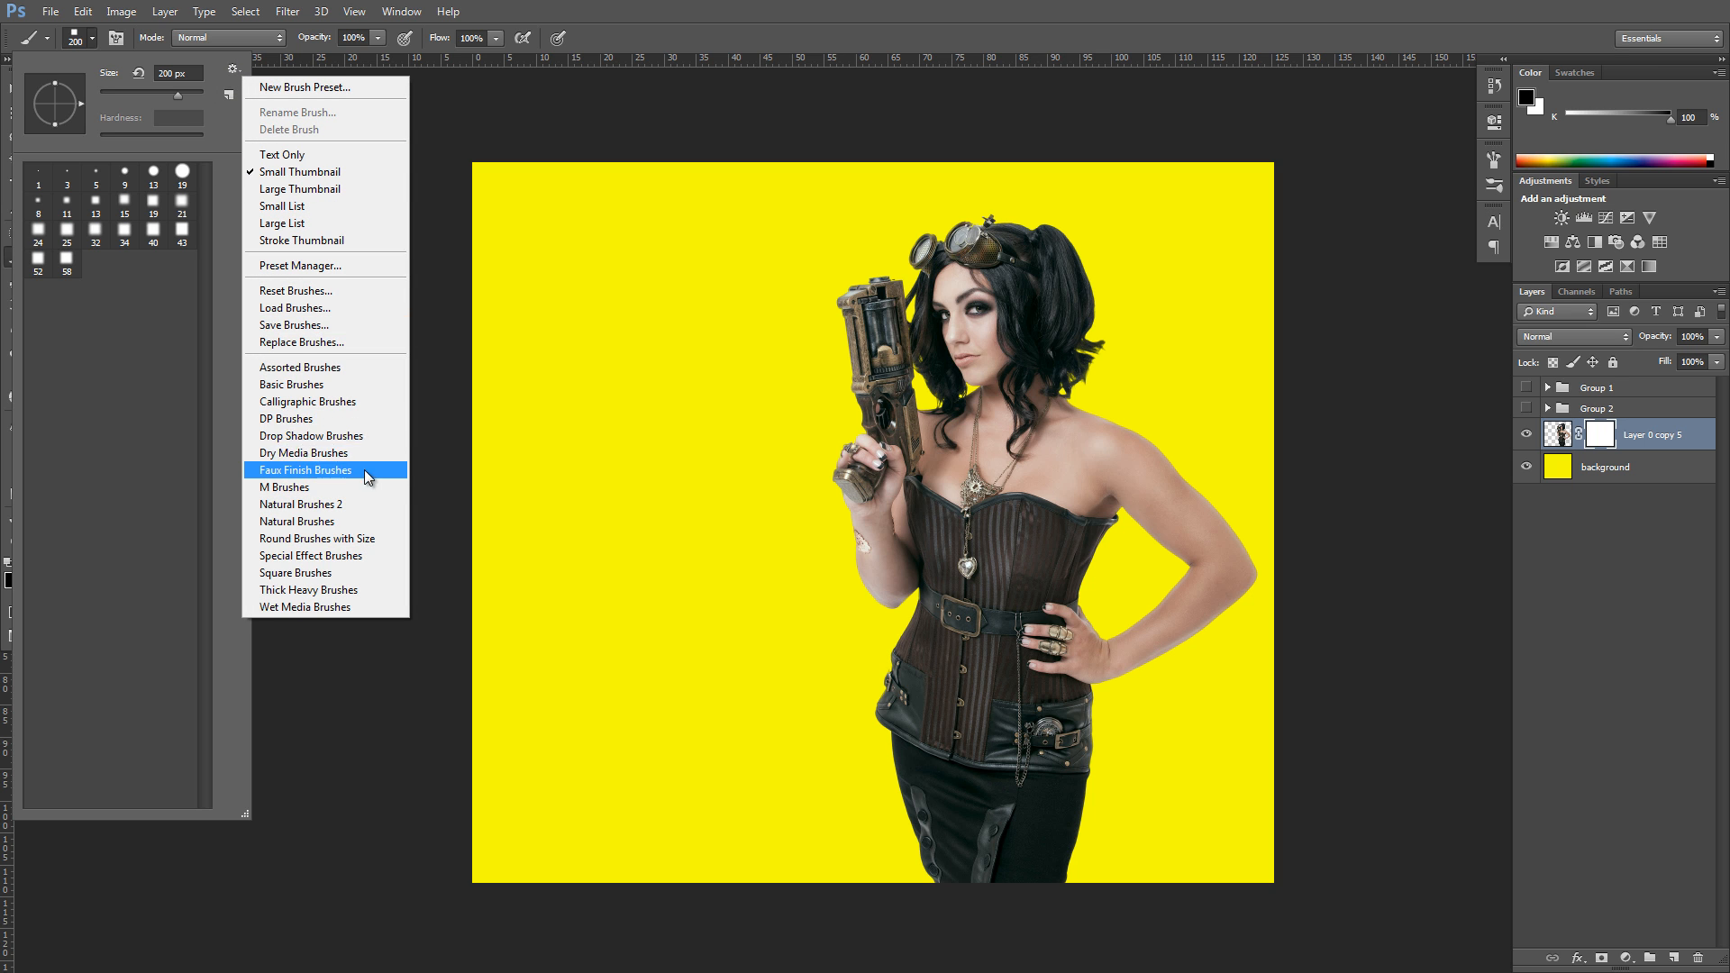
pyautogui.click(353, 436)
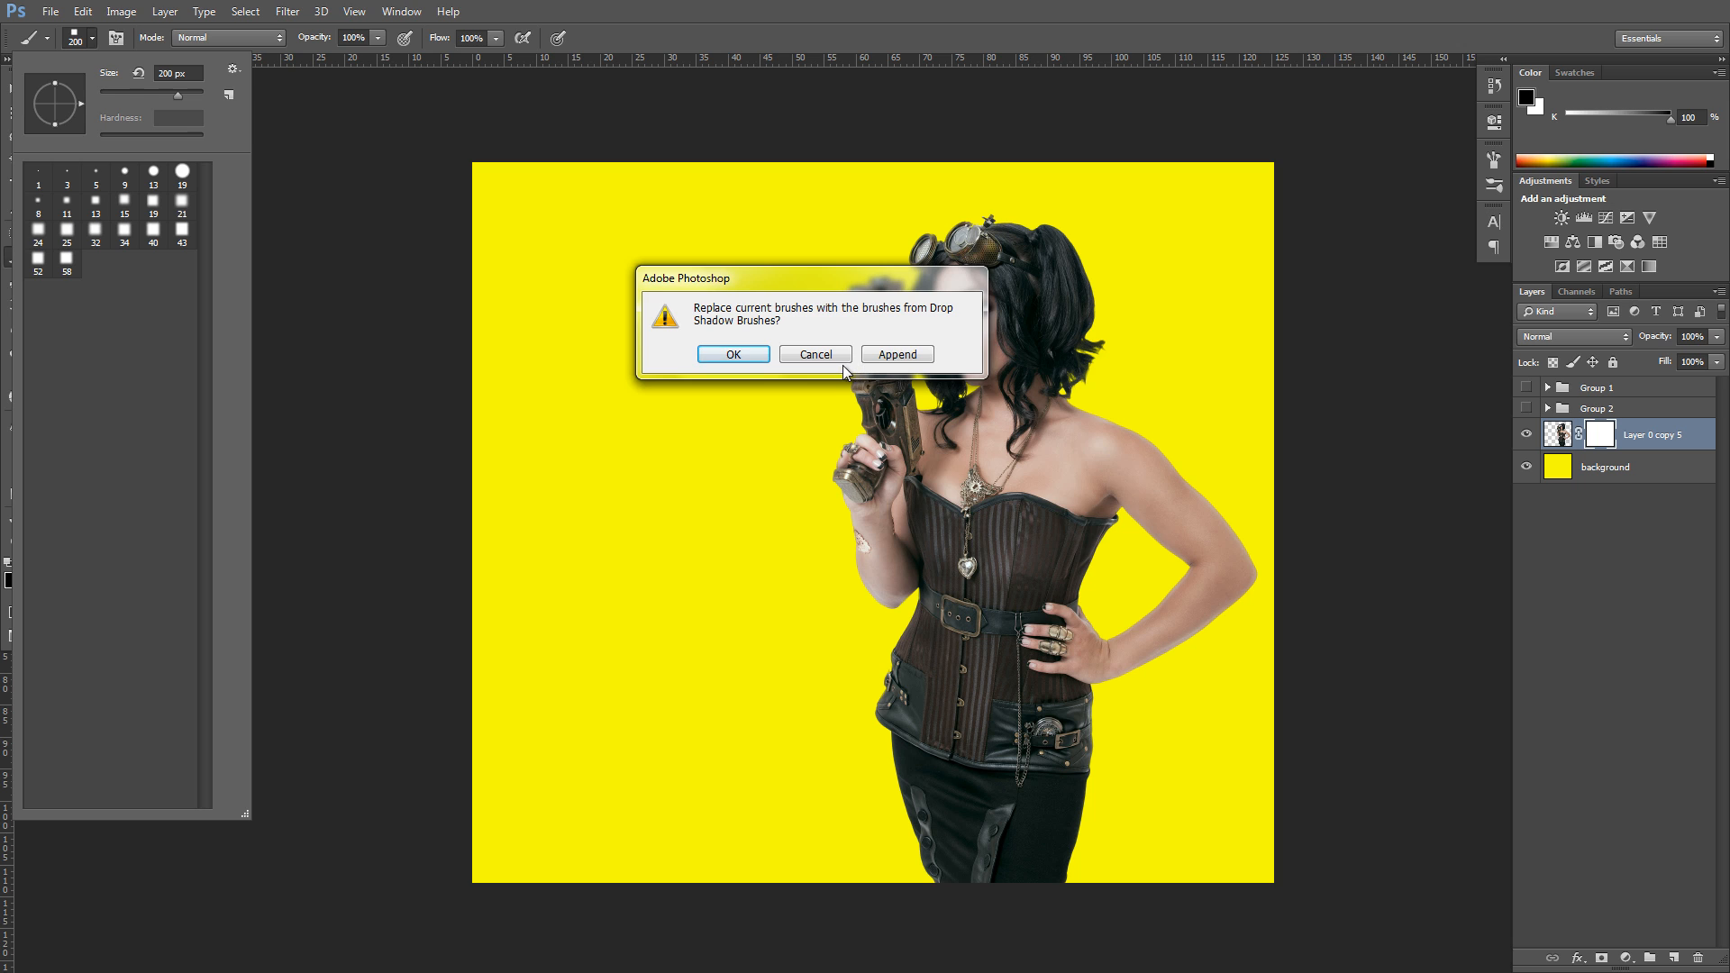
pyautogui.click(817, 353)
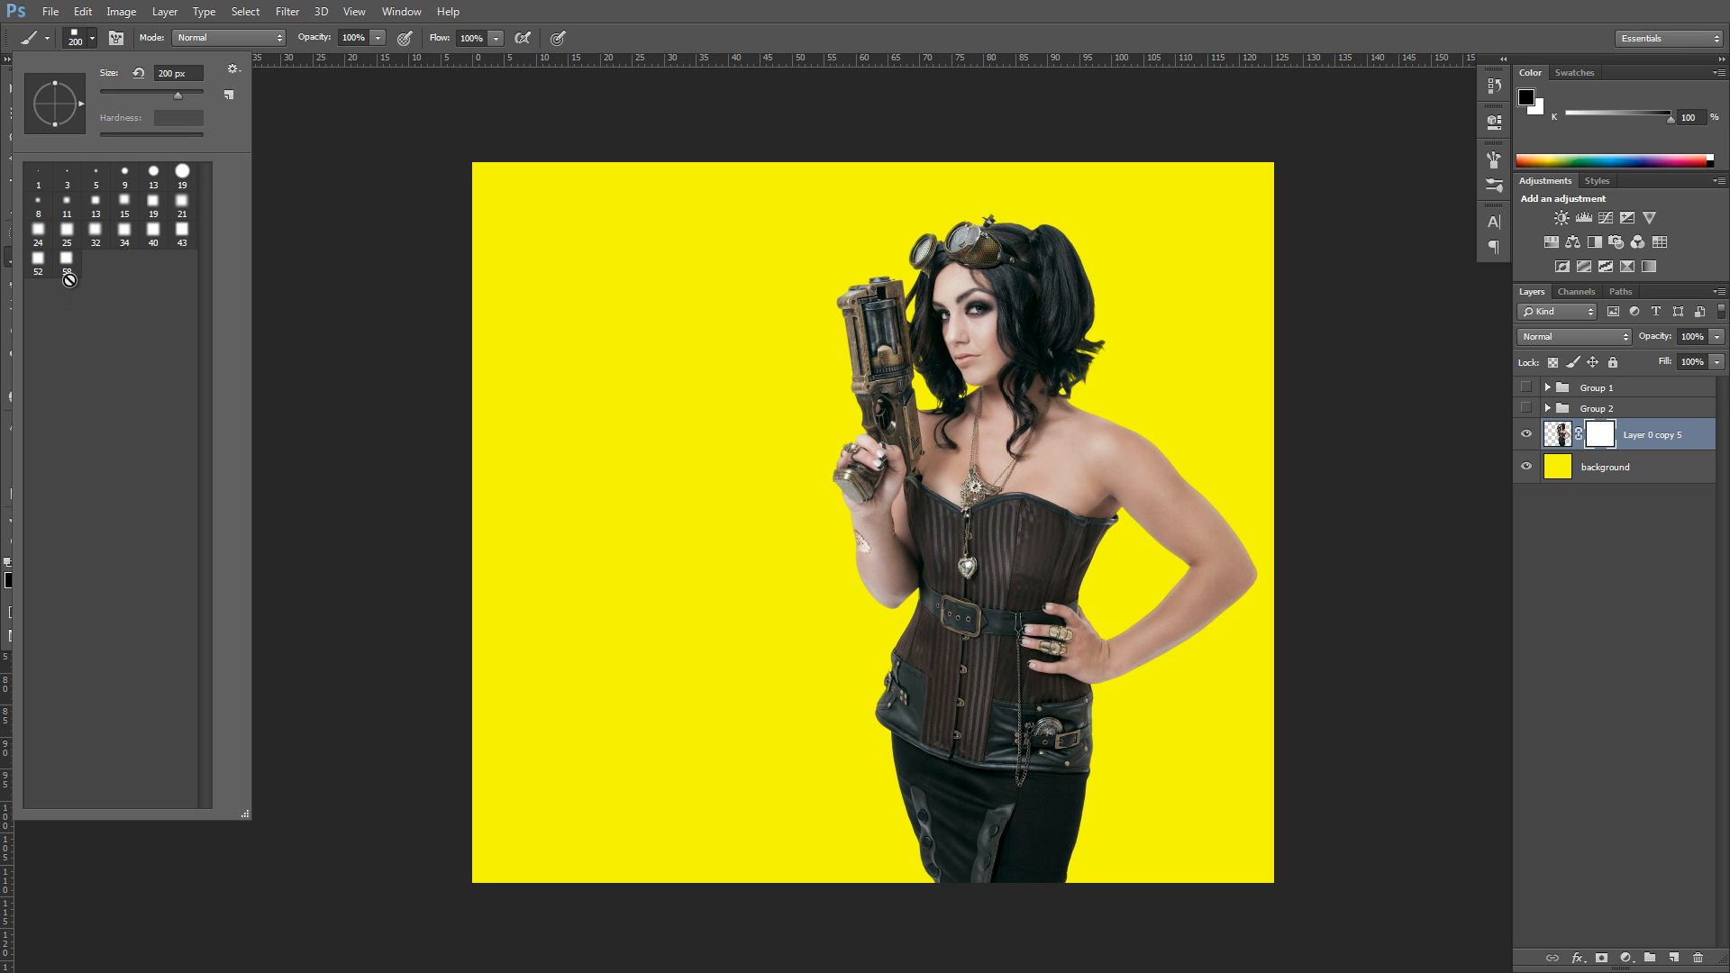
pyautogui.click(93, 42)
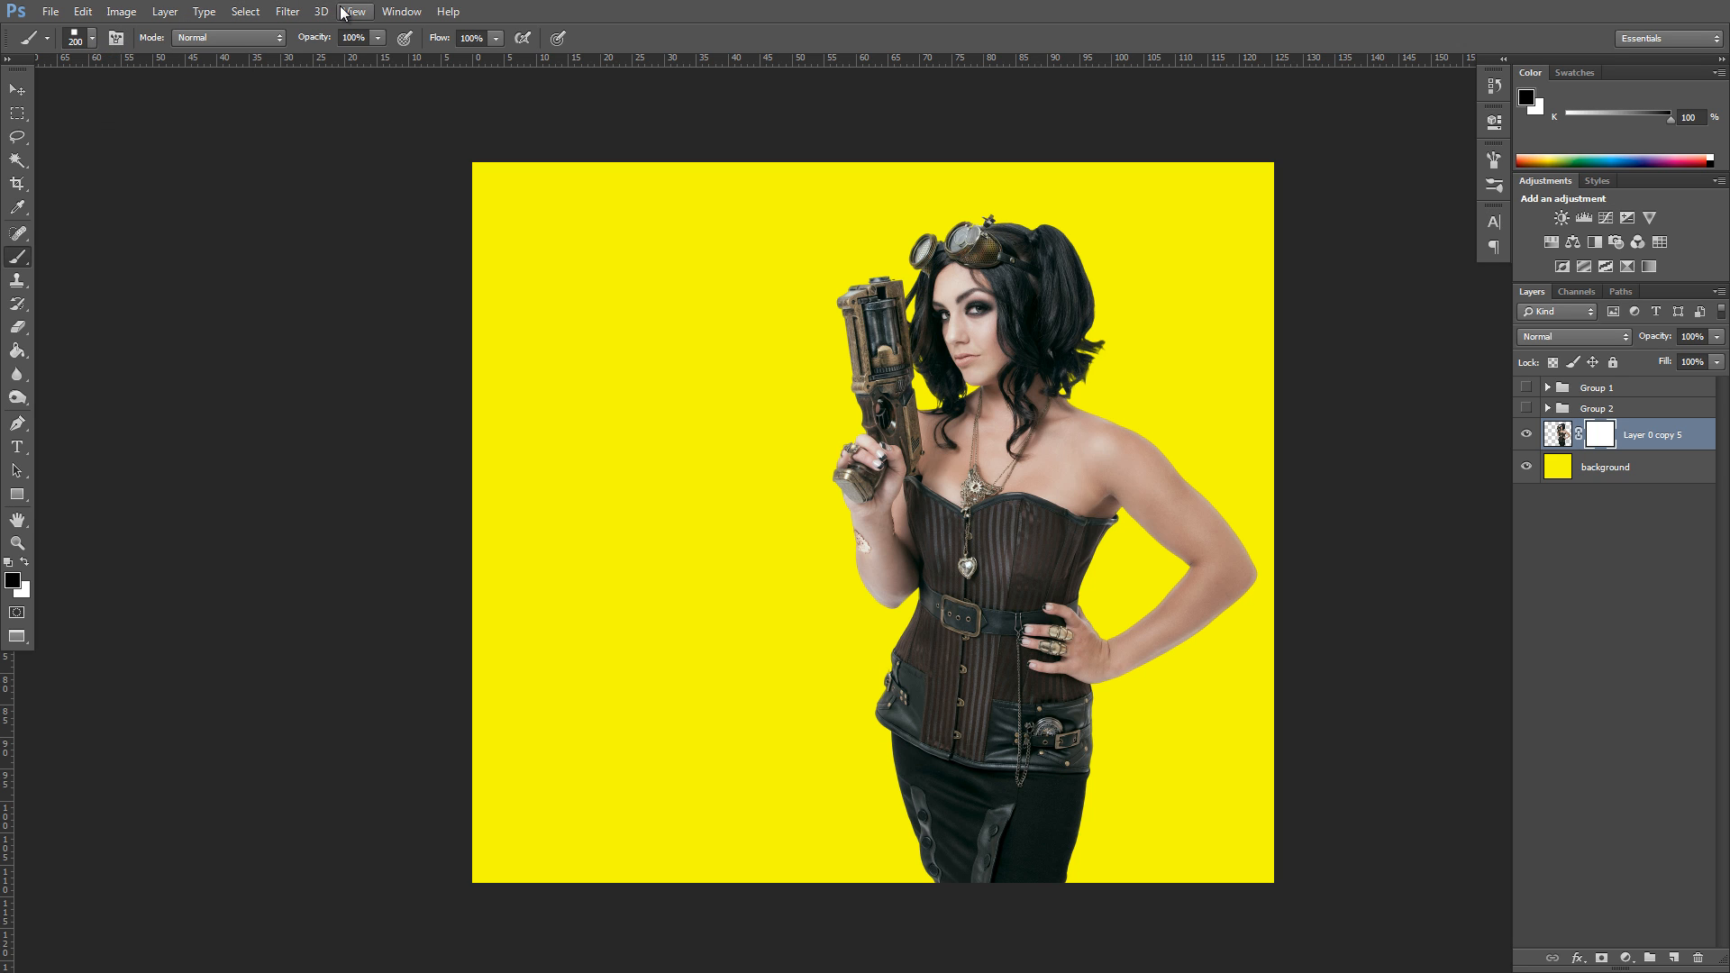
# - Examine the square brush's Scattering and Texture settings, including the texture patterns and their loadable pattern libraries
pyautogui.click(382, 19)
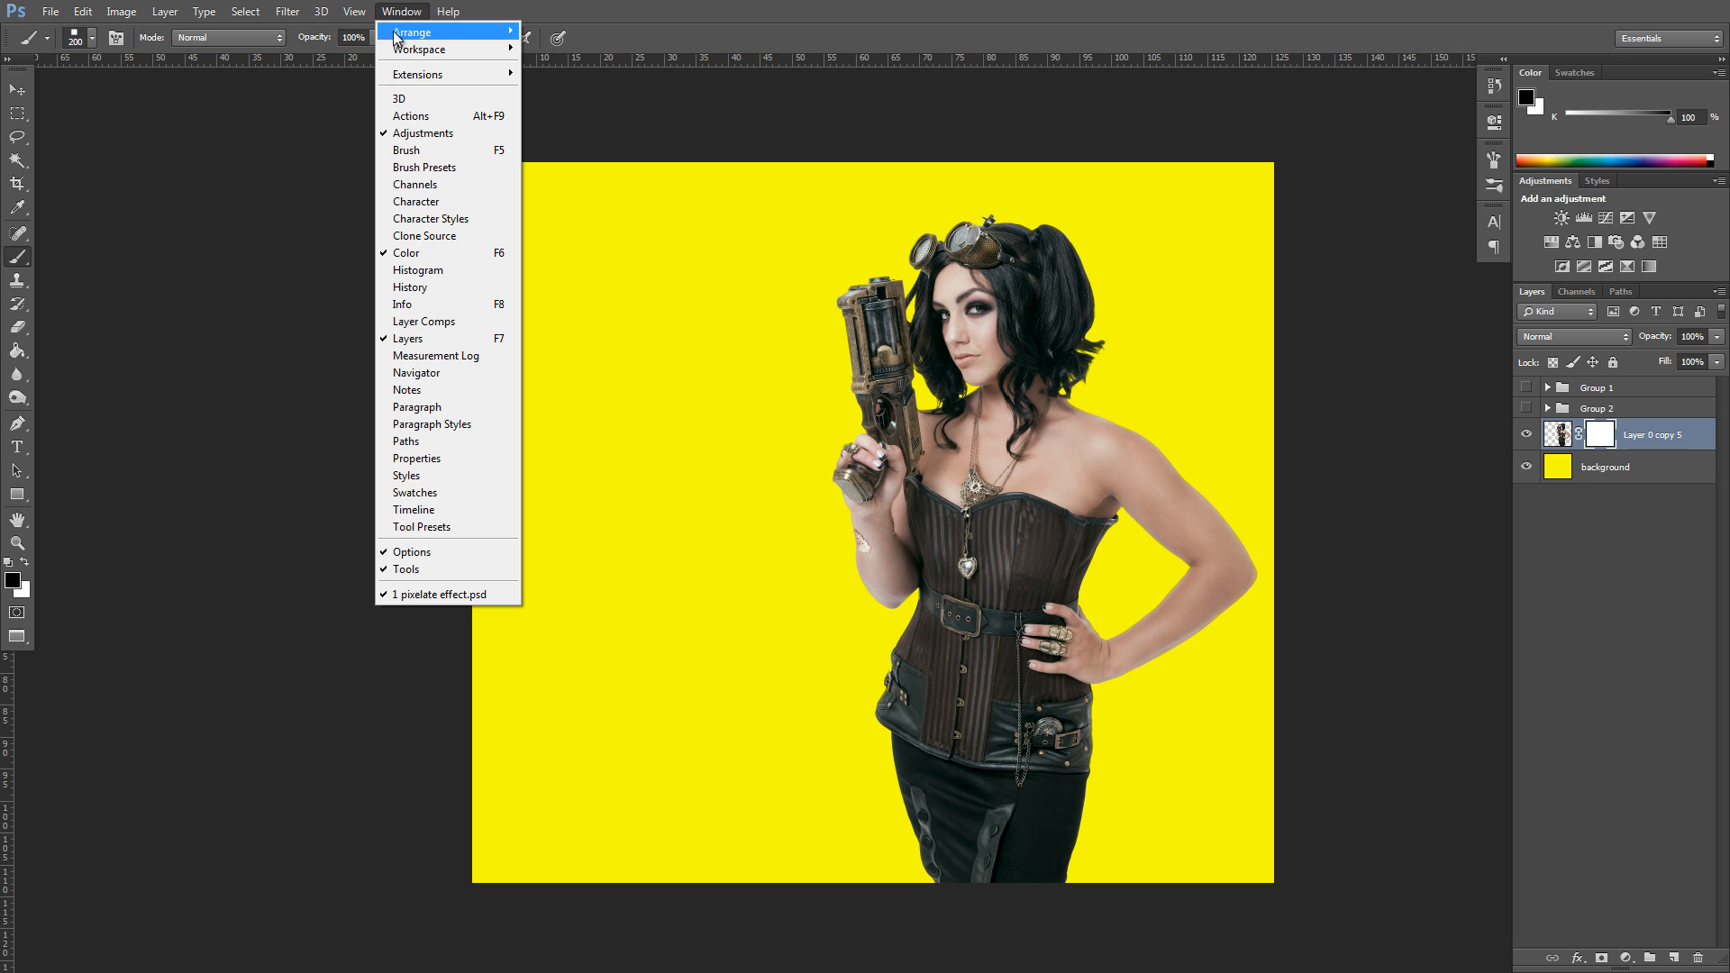
pyautogui.click(1492, 162)
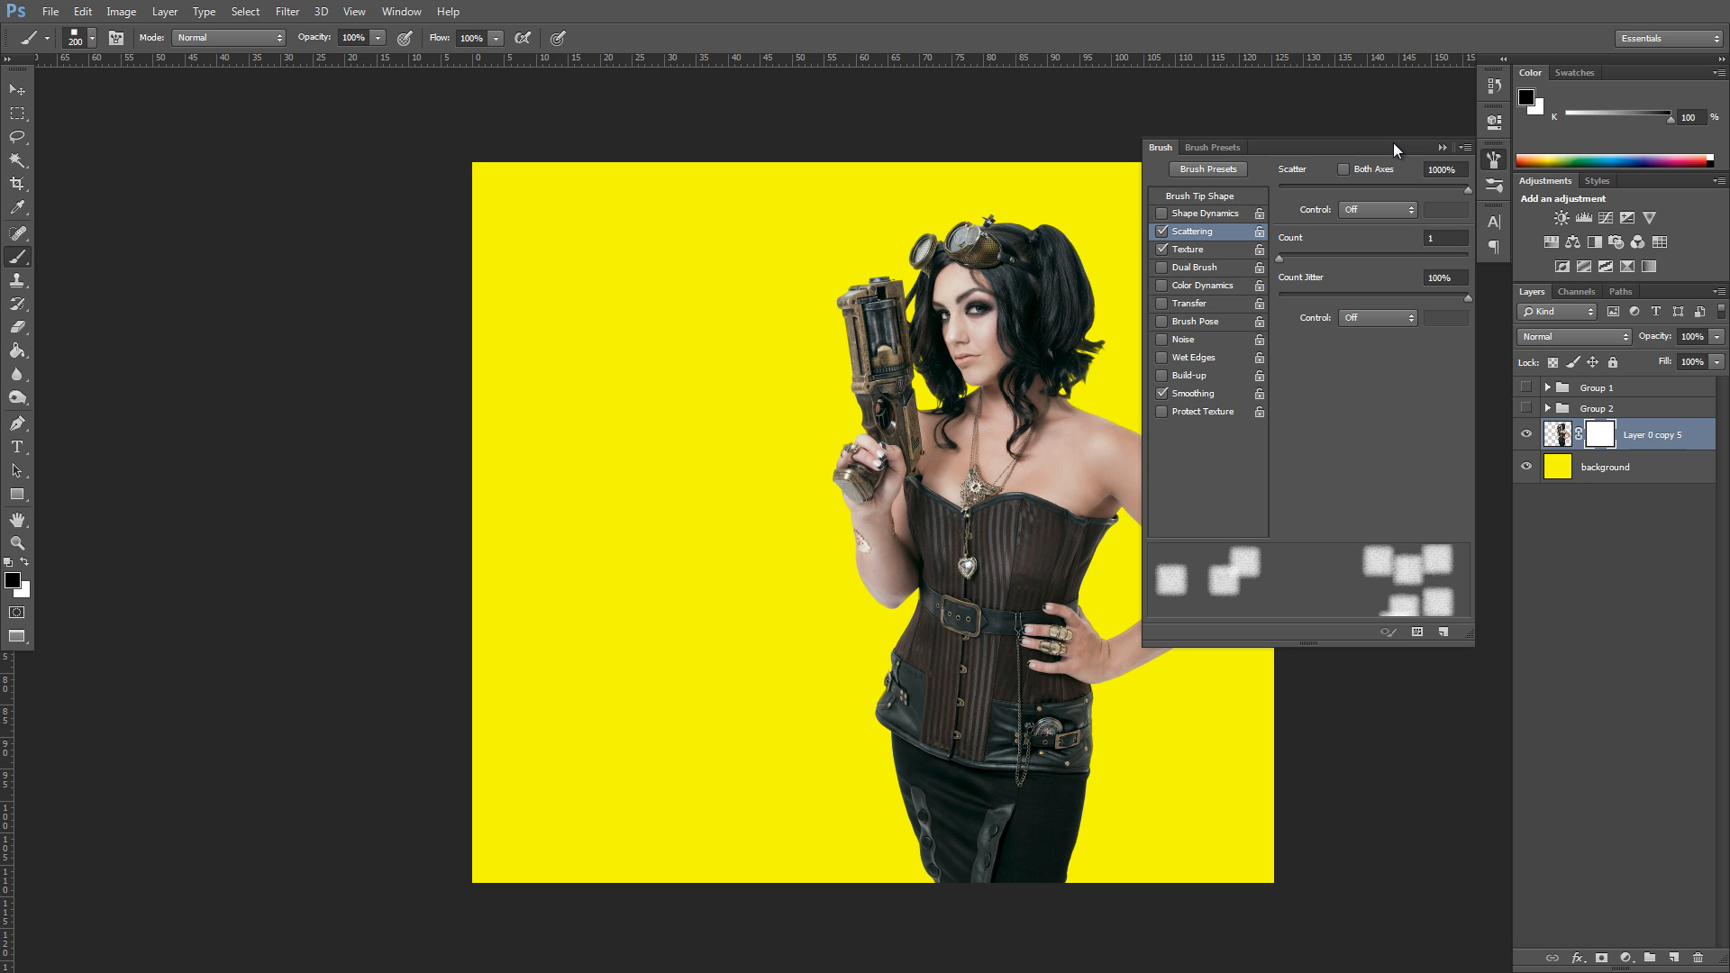
pyautogui.click(1207, 248)
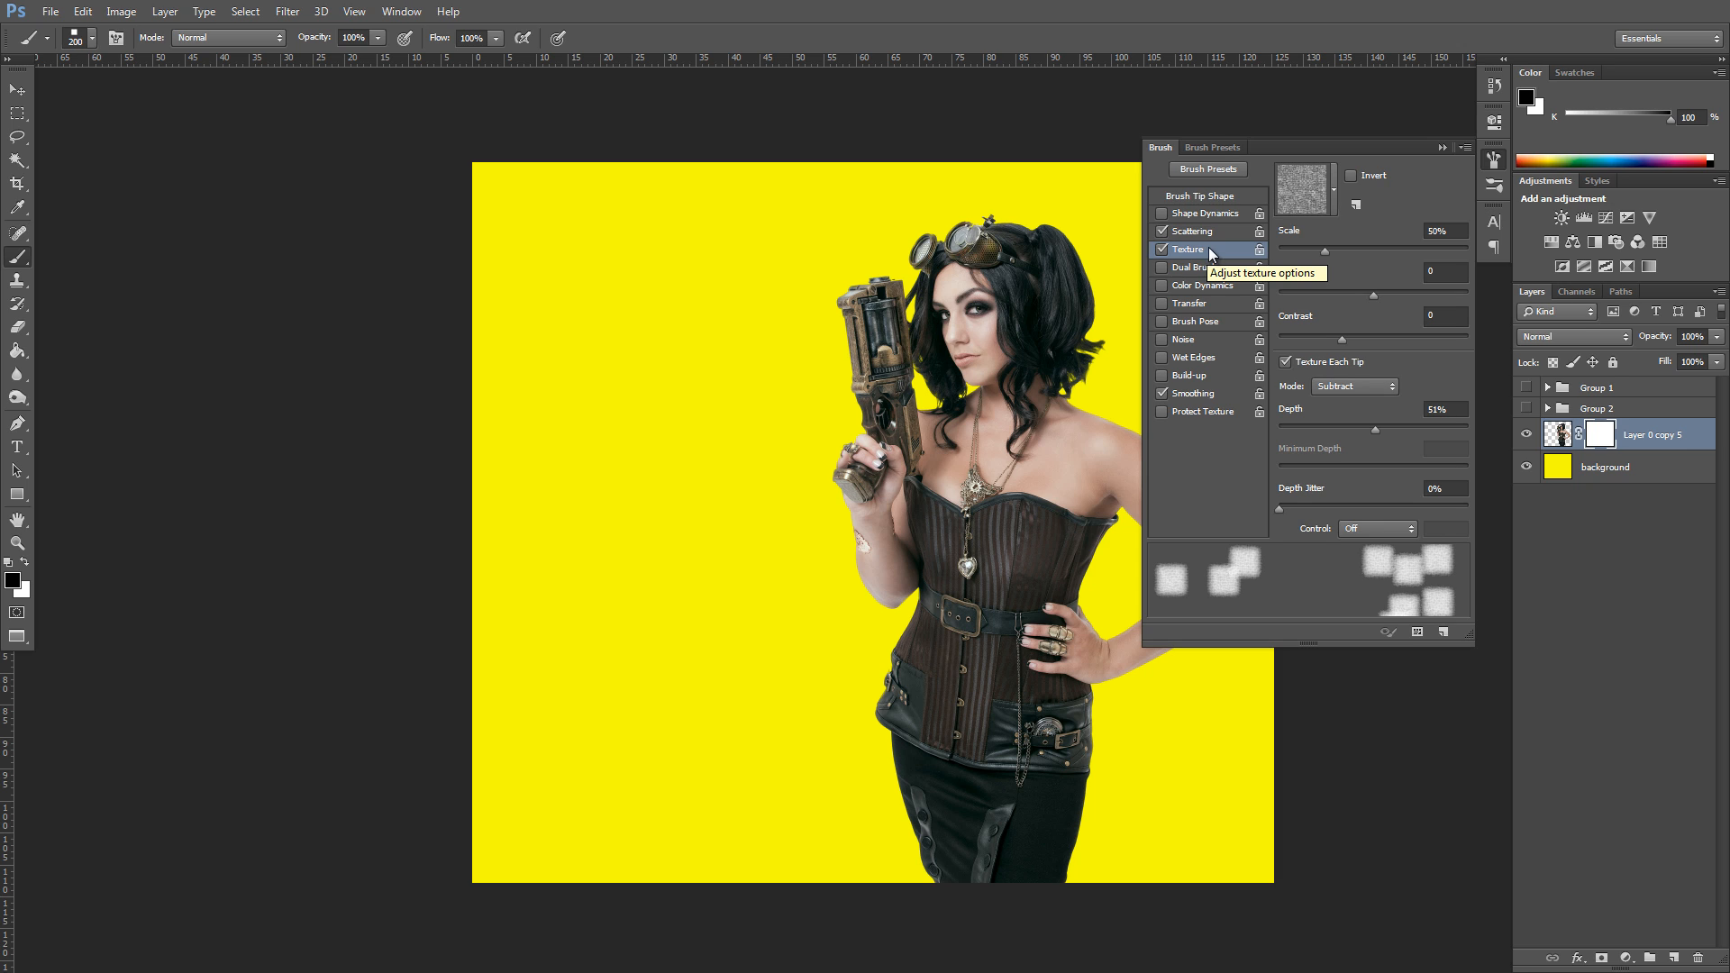
pyautogui.click(1333, 192)
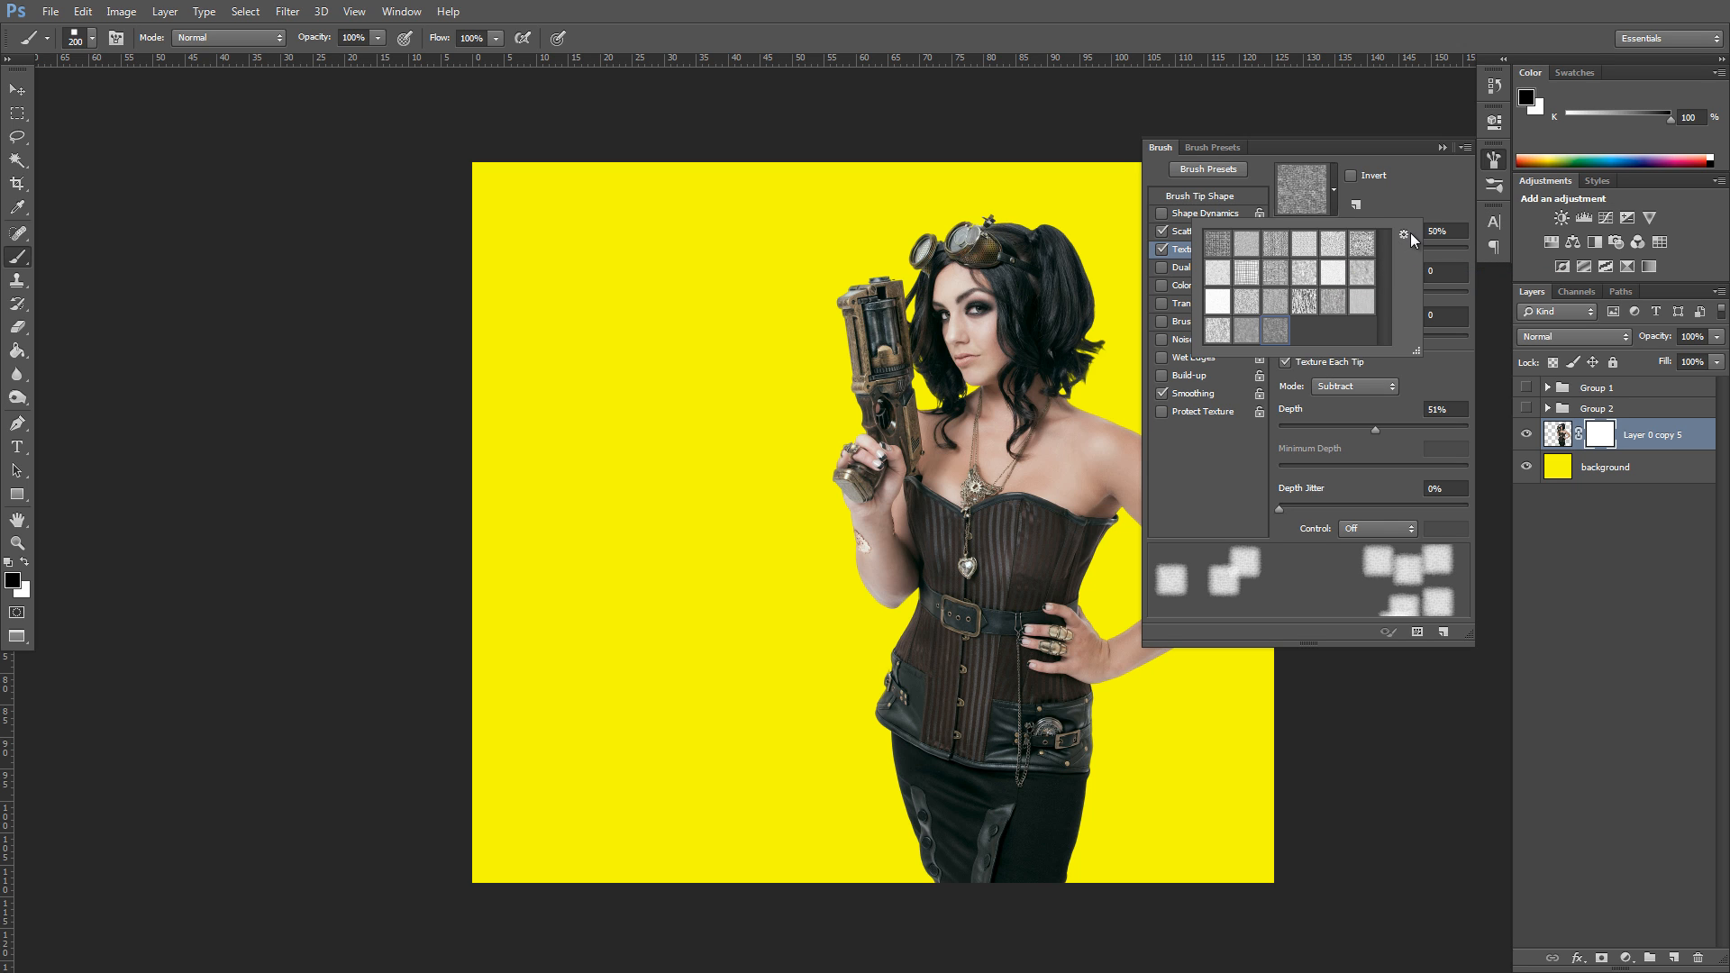
pyautogui.click(1403, 235)
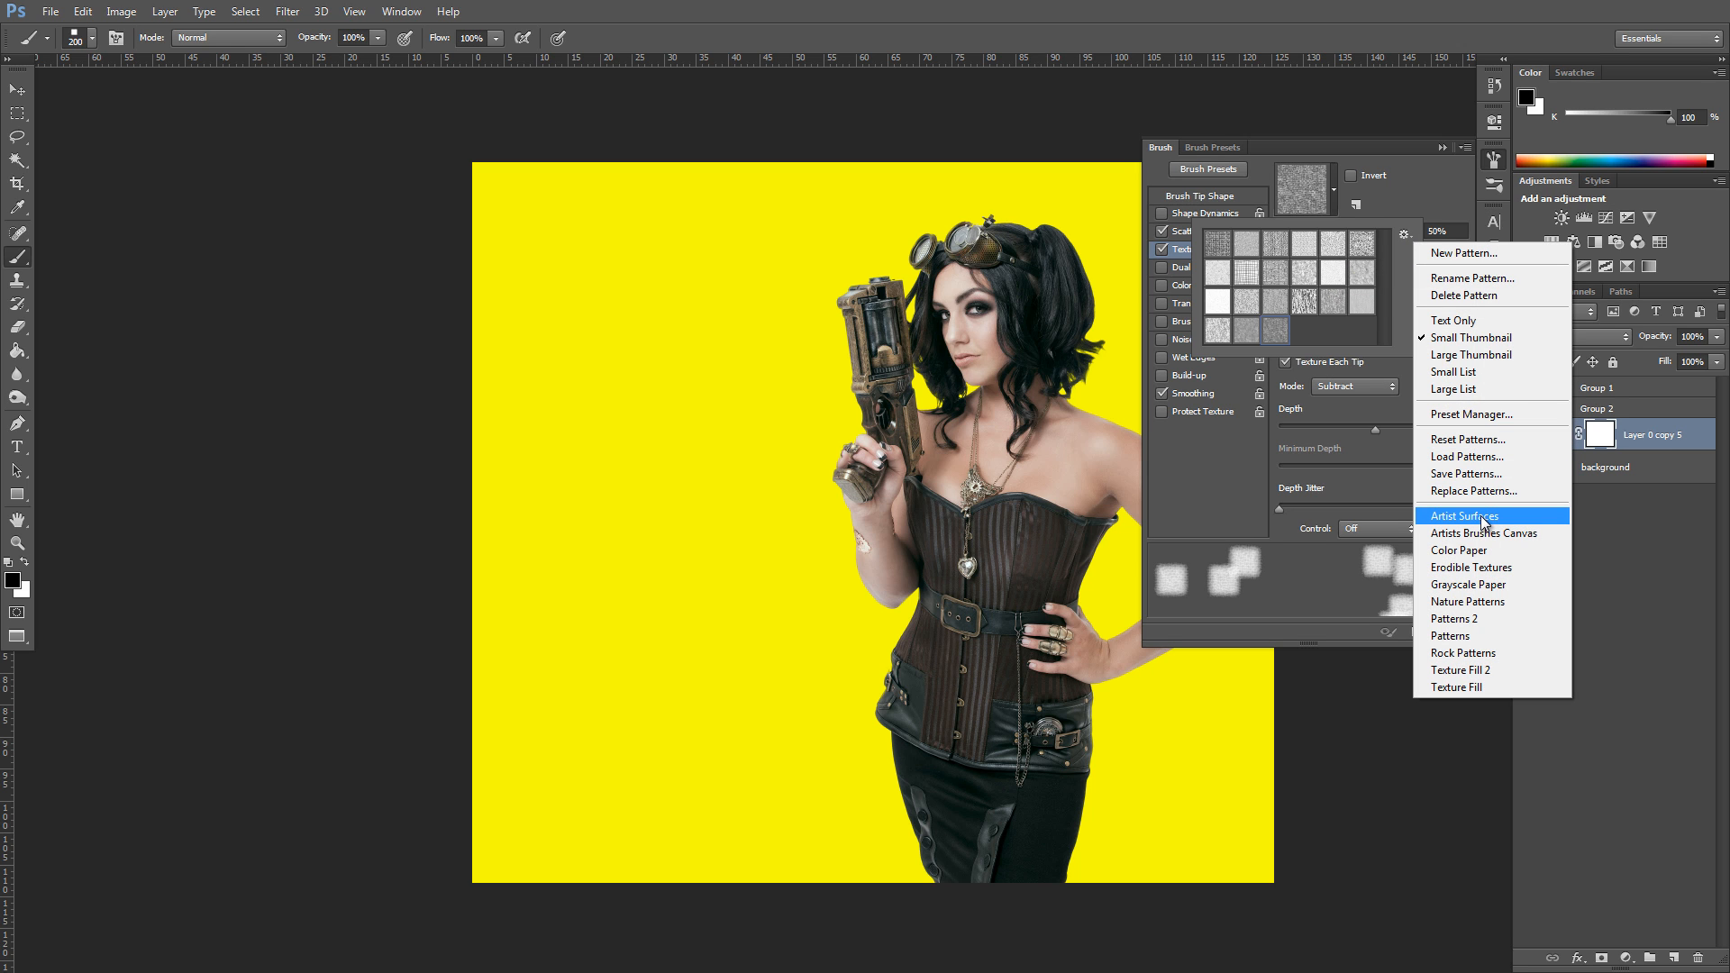
pyautogui.click(1340, 329)
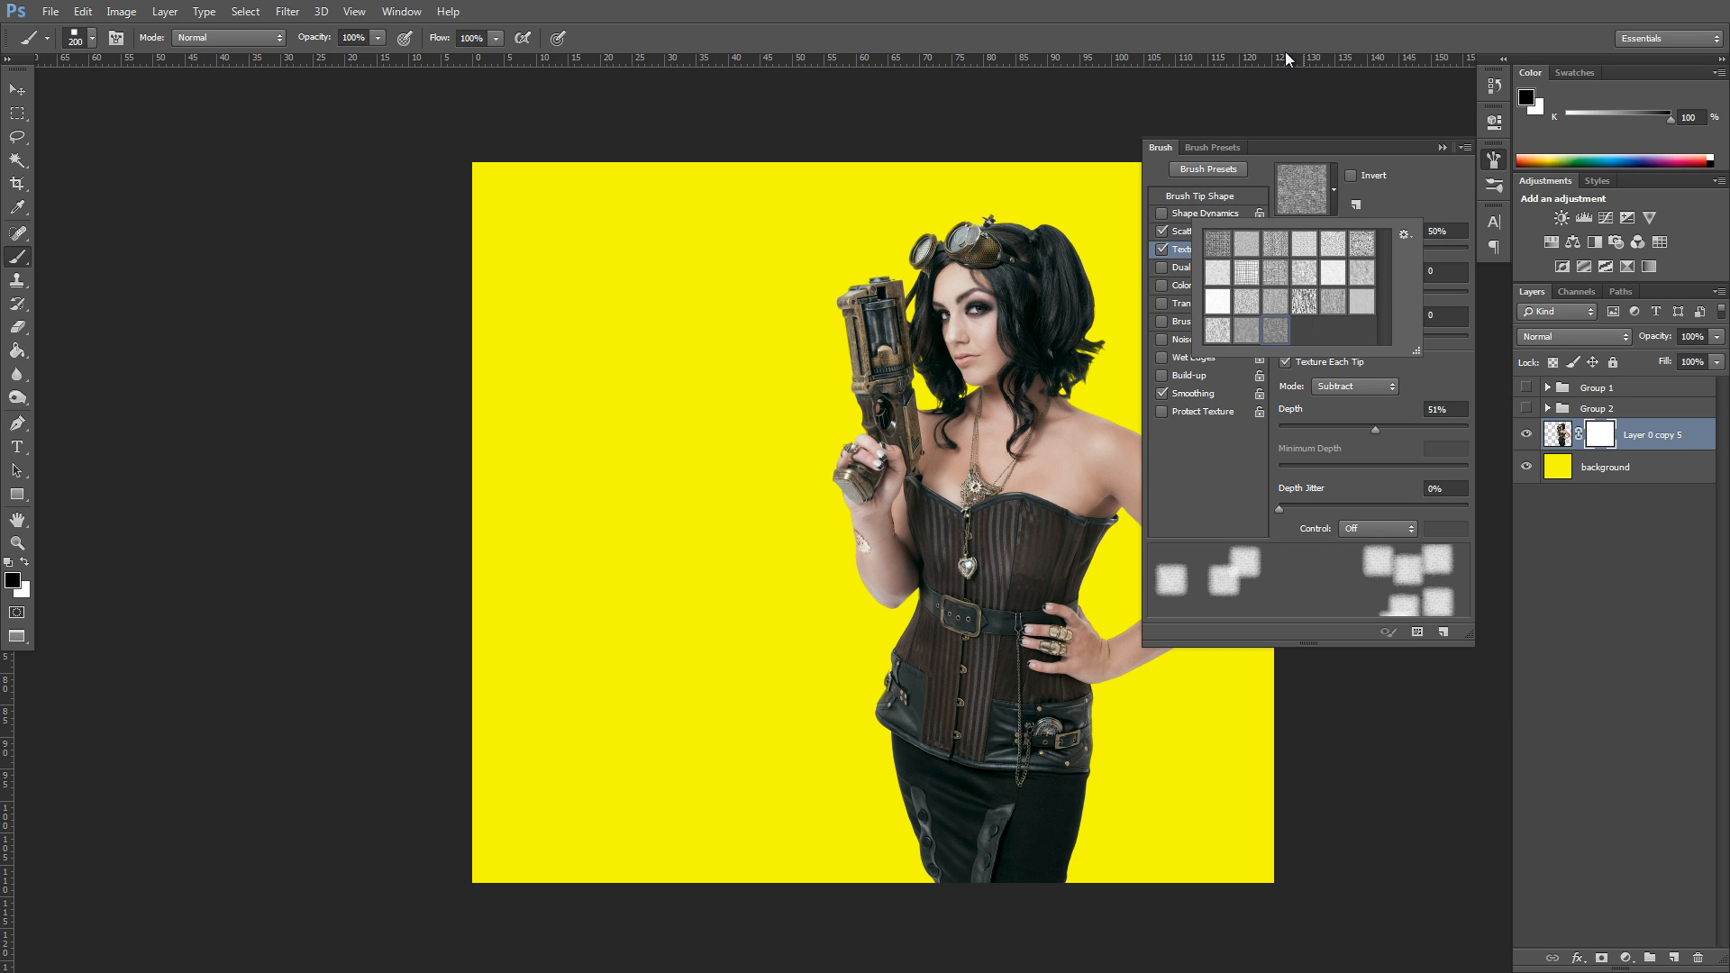
pyautogui.click(1333, 186)
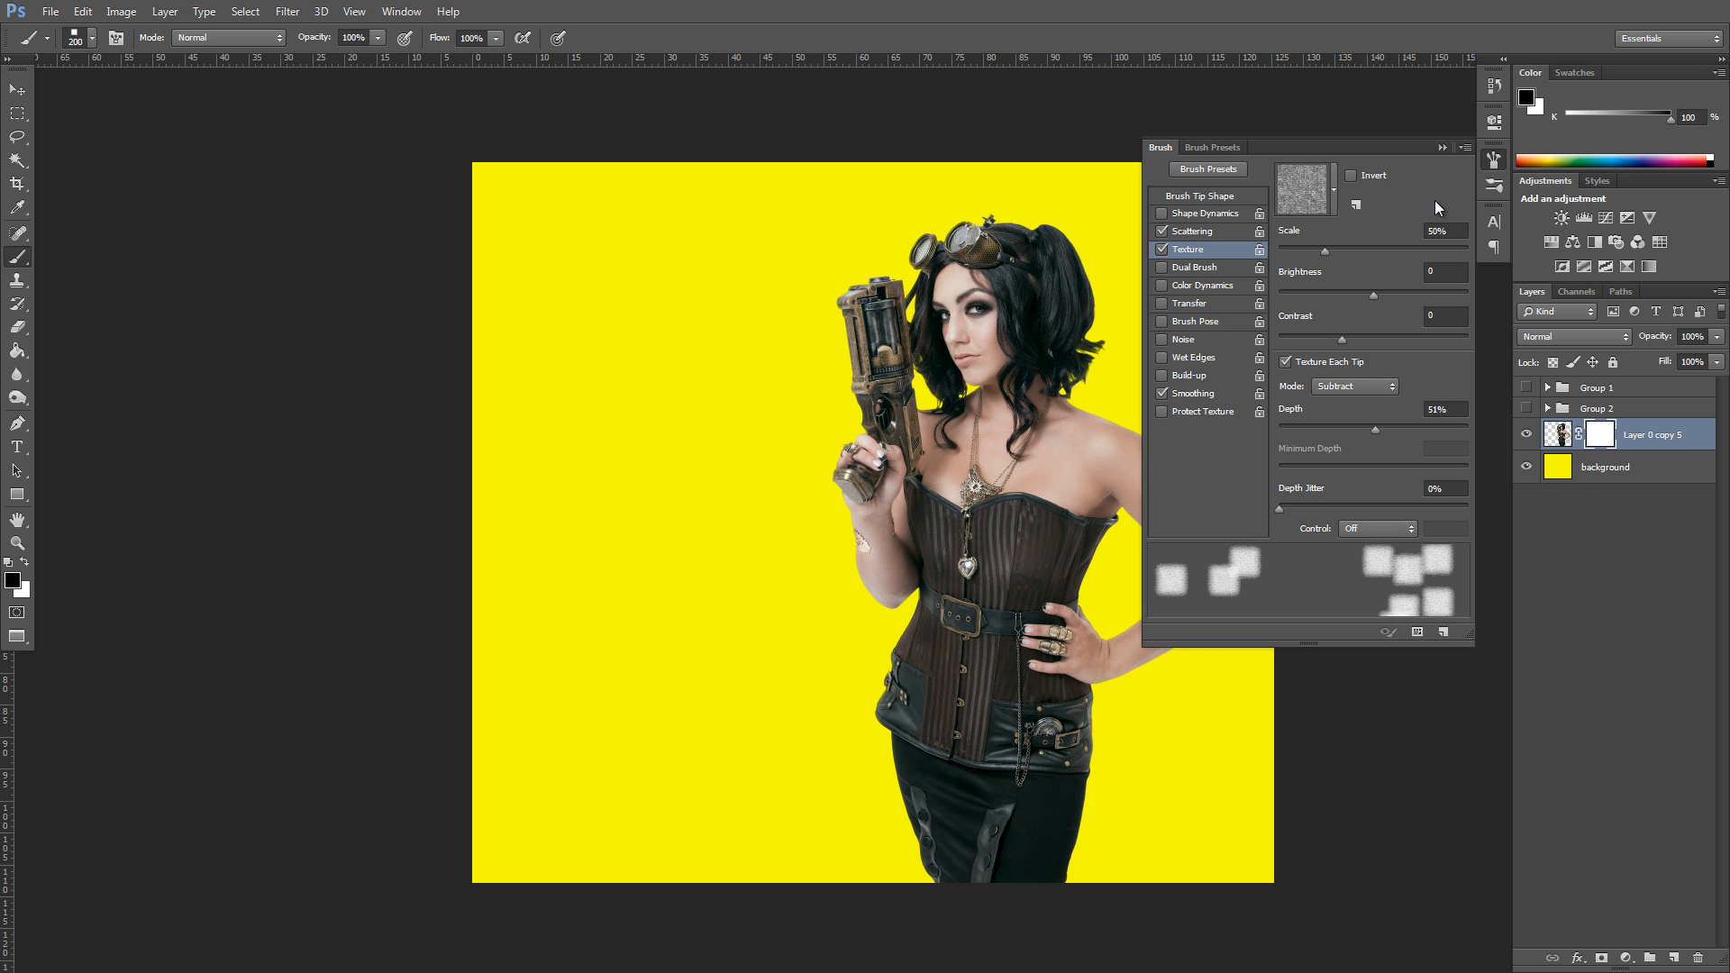
pyautogui.click(1441, 146)
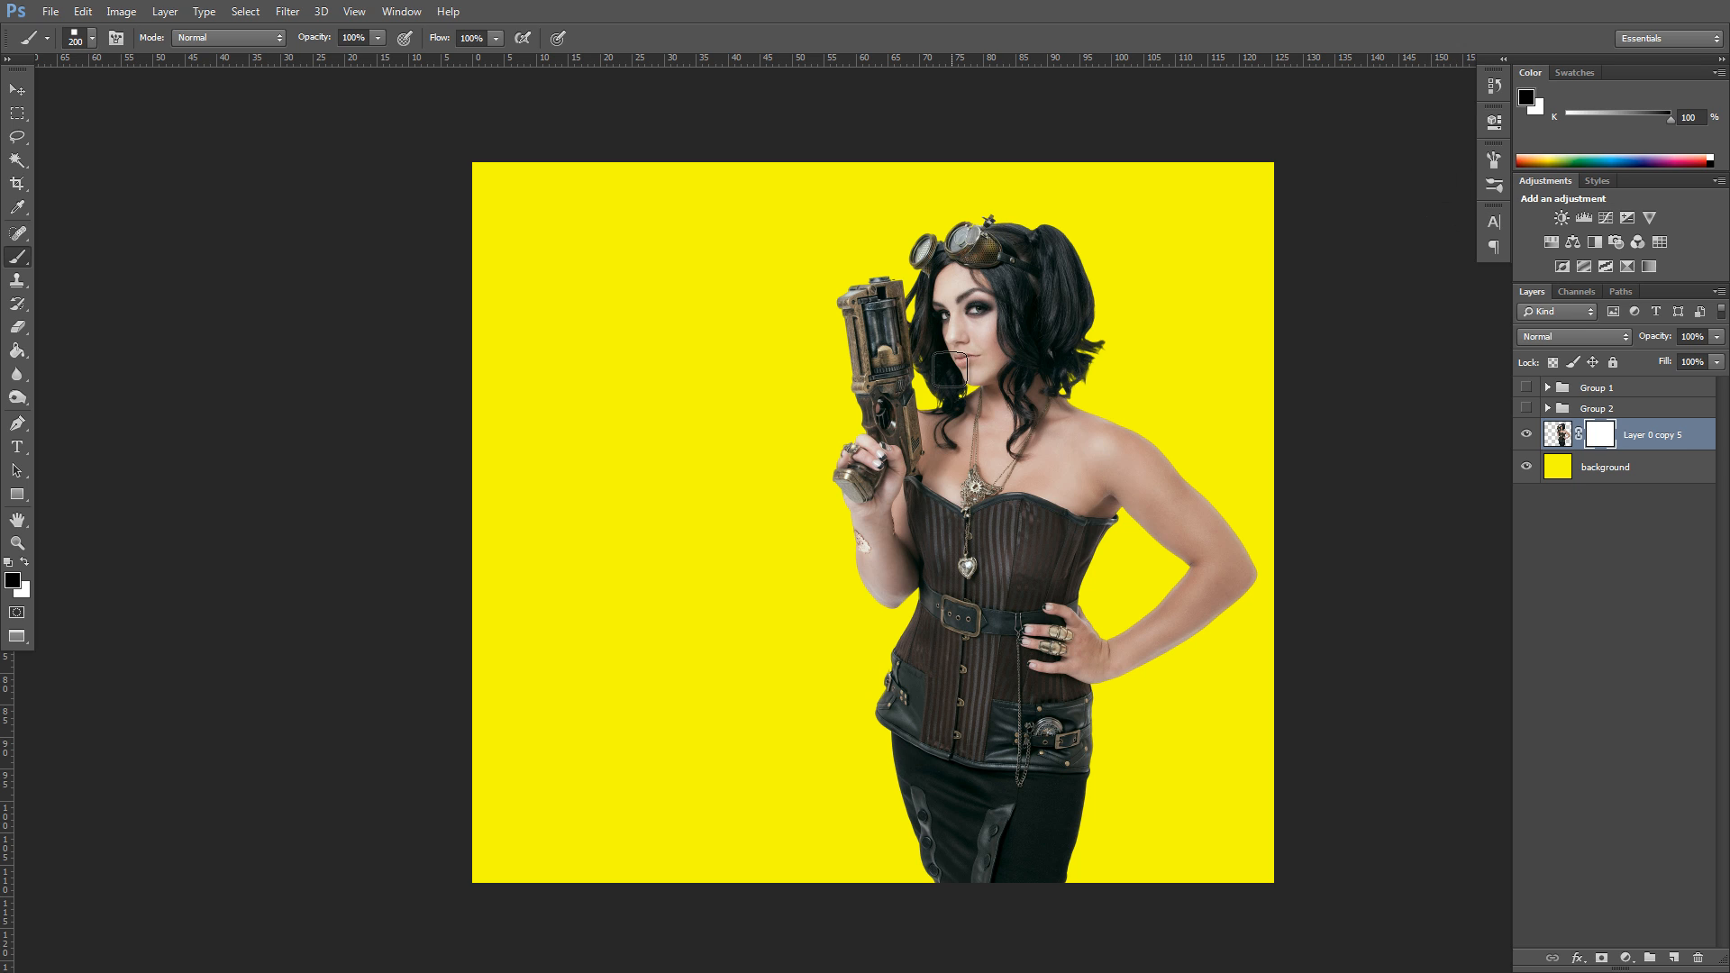
# - Paint 90 px black square dabs on the layer mask over the gun, face, hair, chest, corset and skirt
pyautogui.press('[')
pyautogui.press('[')
pyautogui.press('[')
pyautogui.press('[')
pyautogui.press('[')
pyautogui.click(956, 268)
pyautogui.click(874, 325)
pyautogui.click(938, 317)
pyautogui.click(1028, 331)
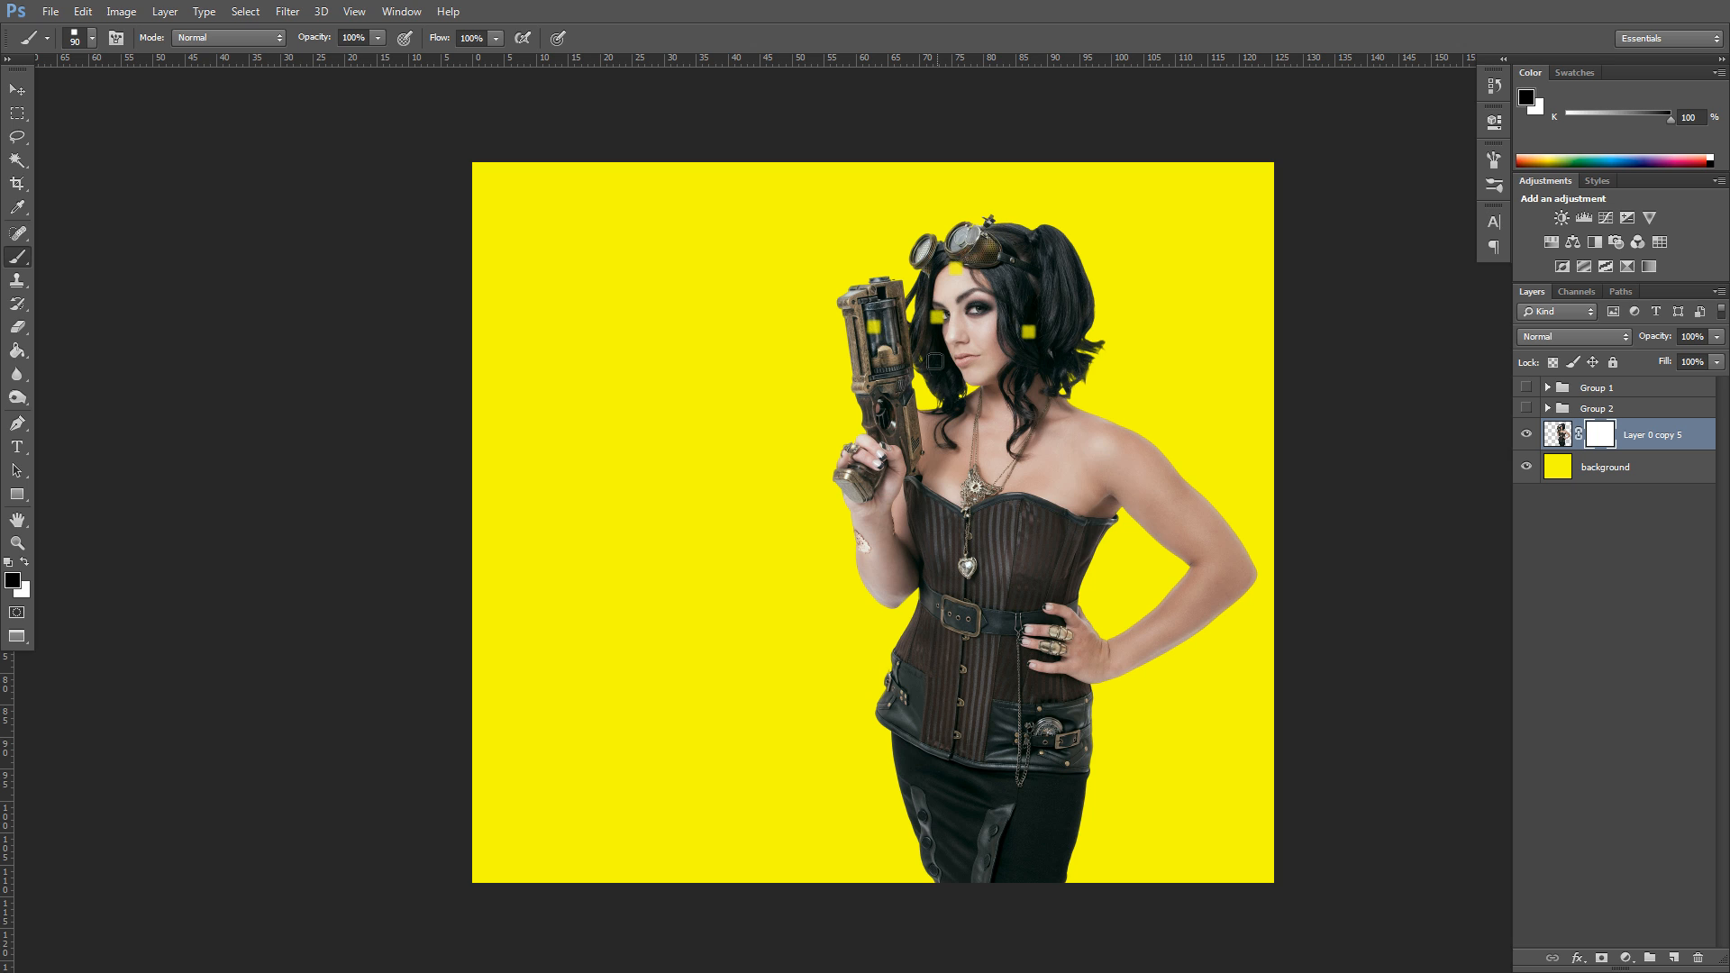
pyautogui.moveTo(929, 427)
pyautogui.mouseDown()
pyautogui.moveTo(987, 439)
pyautogui.moveTo(872, 451)
pyautogui.mouseUp()
pyautogui.moveTo(925, 530); pyautogui.dragTo(1009, 536)
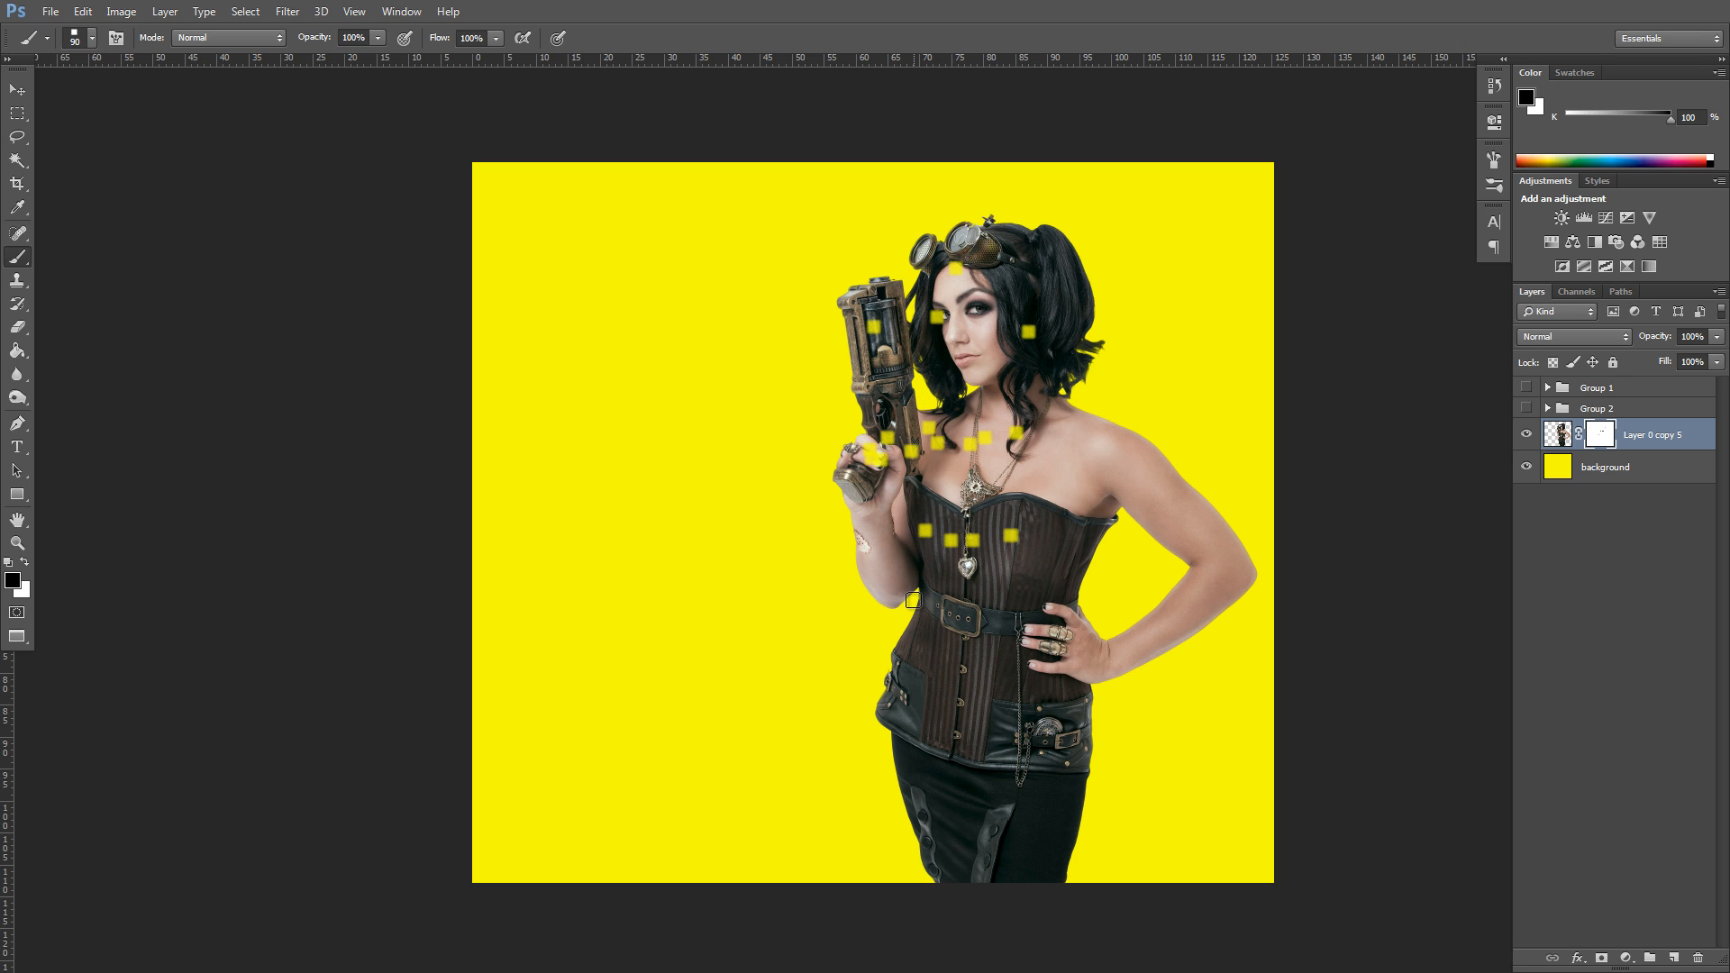
pyautogui.moveTo(896, 681); pyautogui.dragTo(1008, 689)
pyautogui.moveTo(914, 811); pyautogui.dragTo(1023, 827)
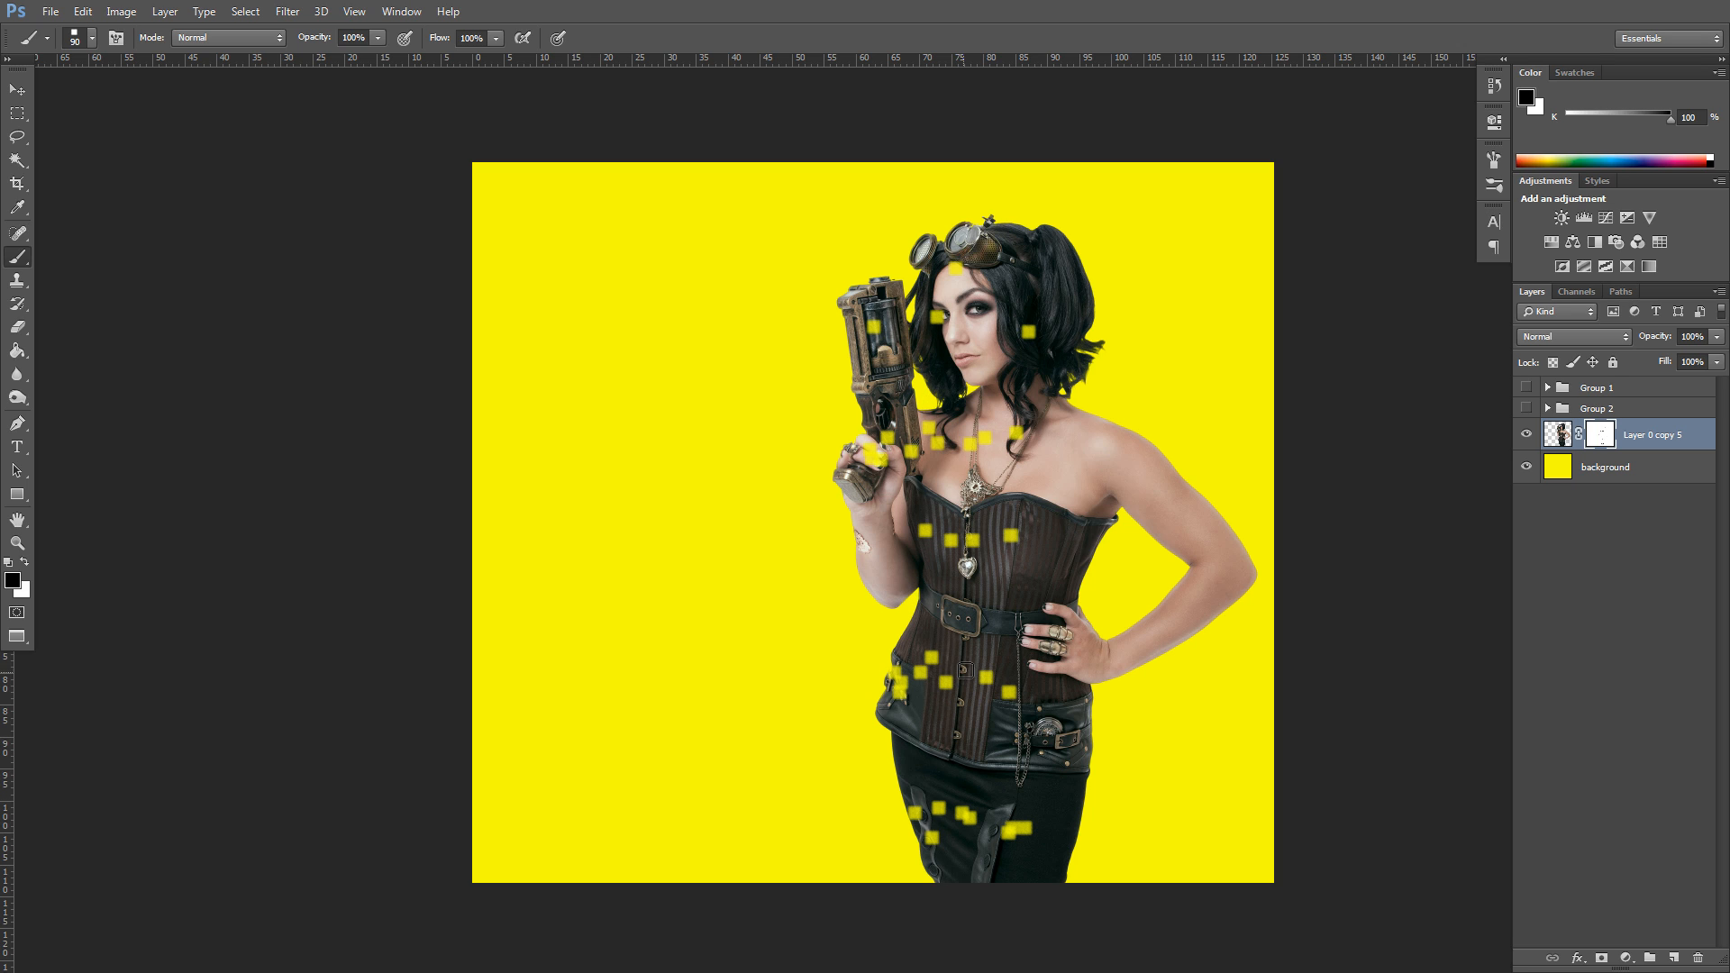
# - Reduce the brush to 60 px and mask out smaller squares around the belt, hips, upper skirt and neckline
pyautogui.press('[')
pyautogui.press('[')
pyautogui.click(965, 610)
pyautogui.click(909, 629)
pyautogui.moveTo(933, 730)
pyautogui.mouseDown()
pyautogui.moveTo(949, 761)
pyautogui.moveTo(1039, 782)
pyautogui.mouseUp()
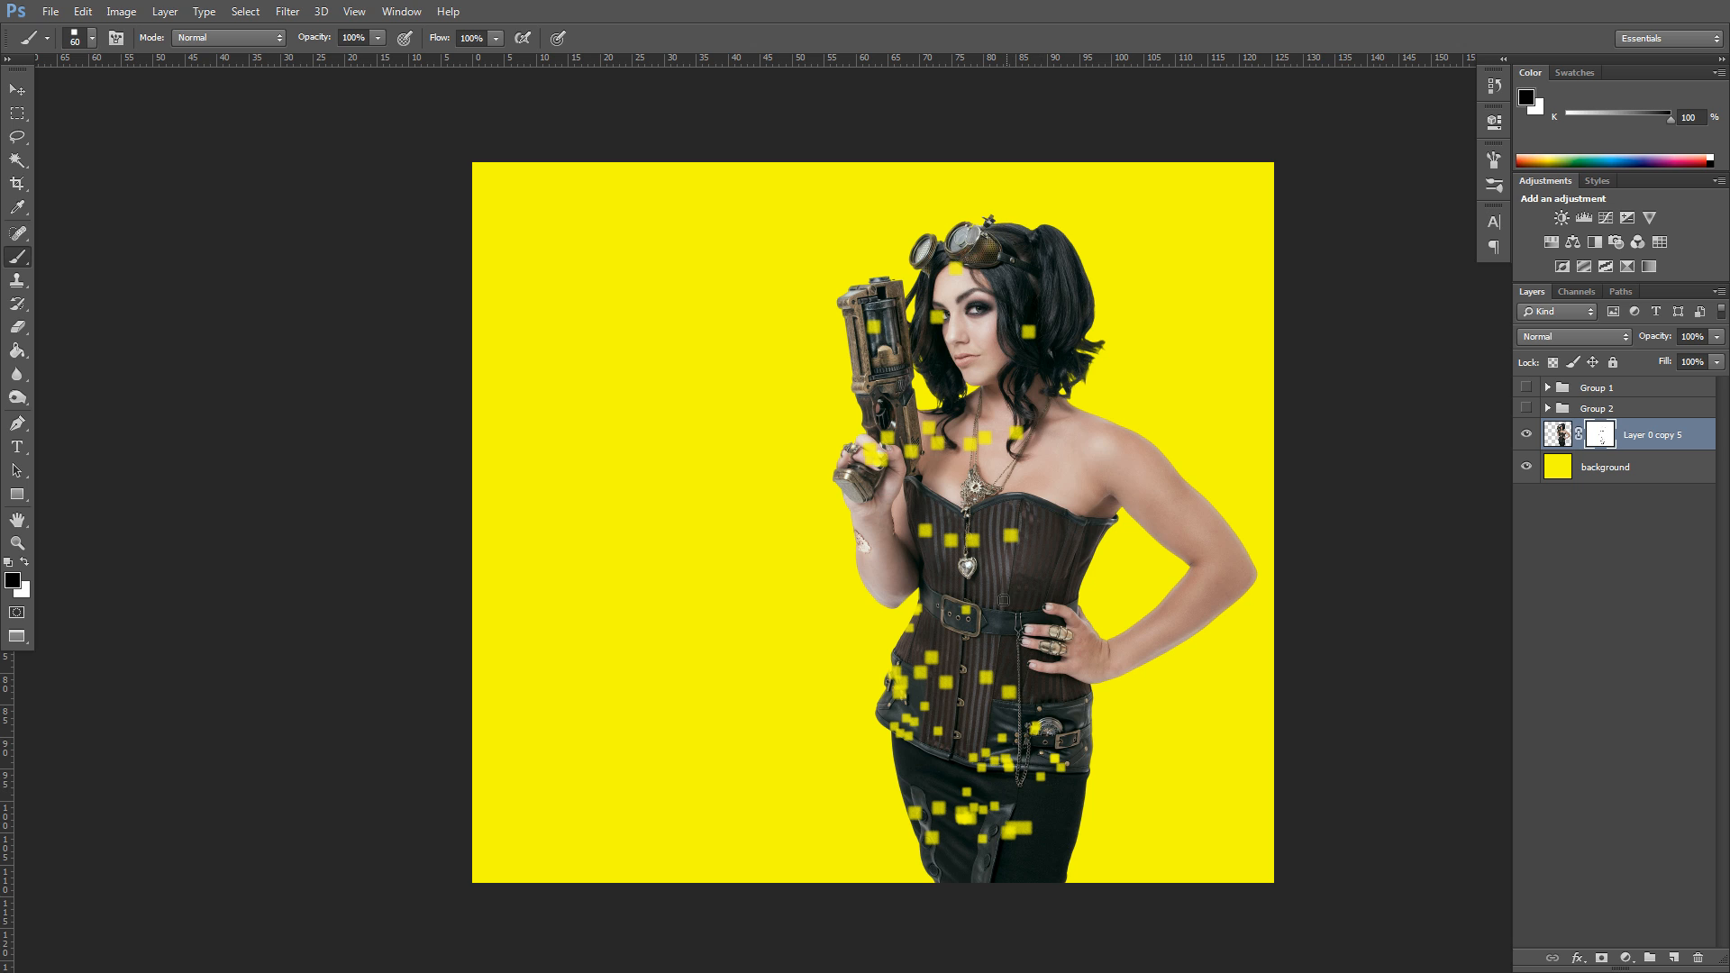
pyautogui.moveTo(1000, 602); pyautogui.dragTo(932, 636)
pyautogui.click(970, 477)
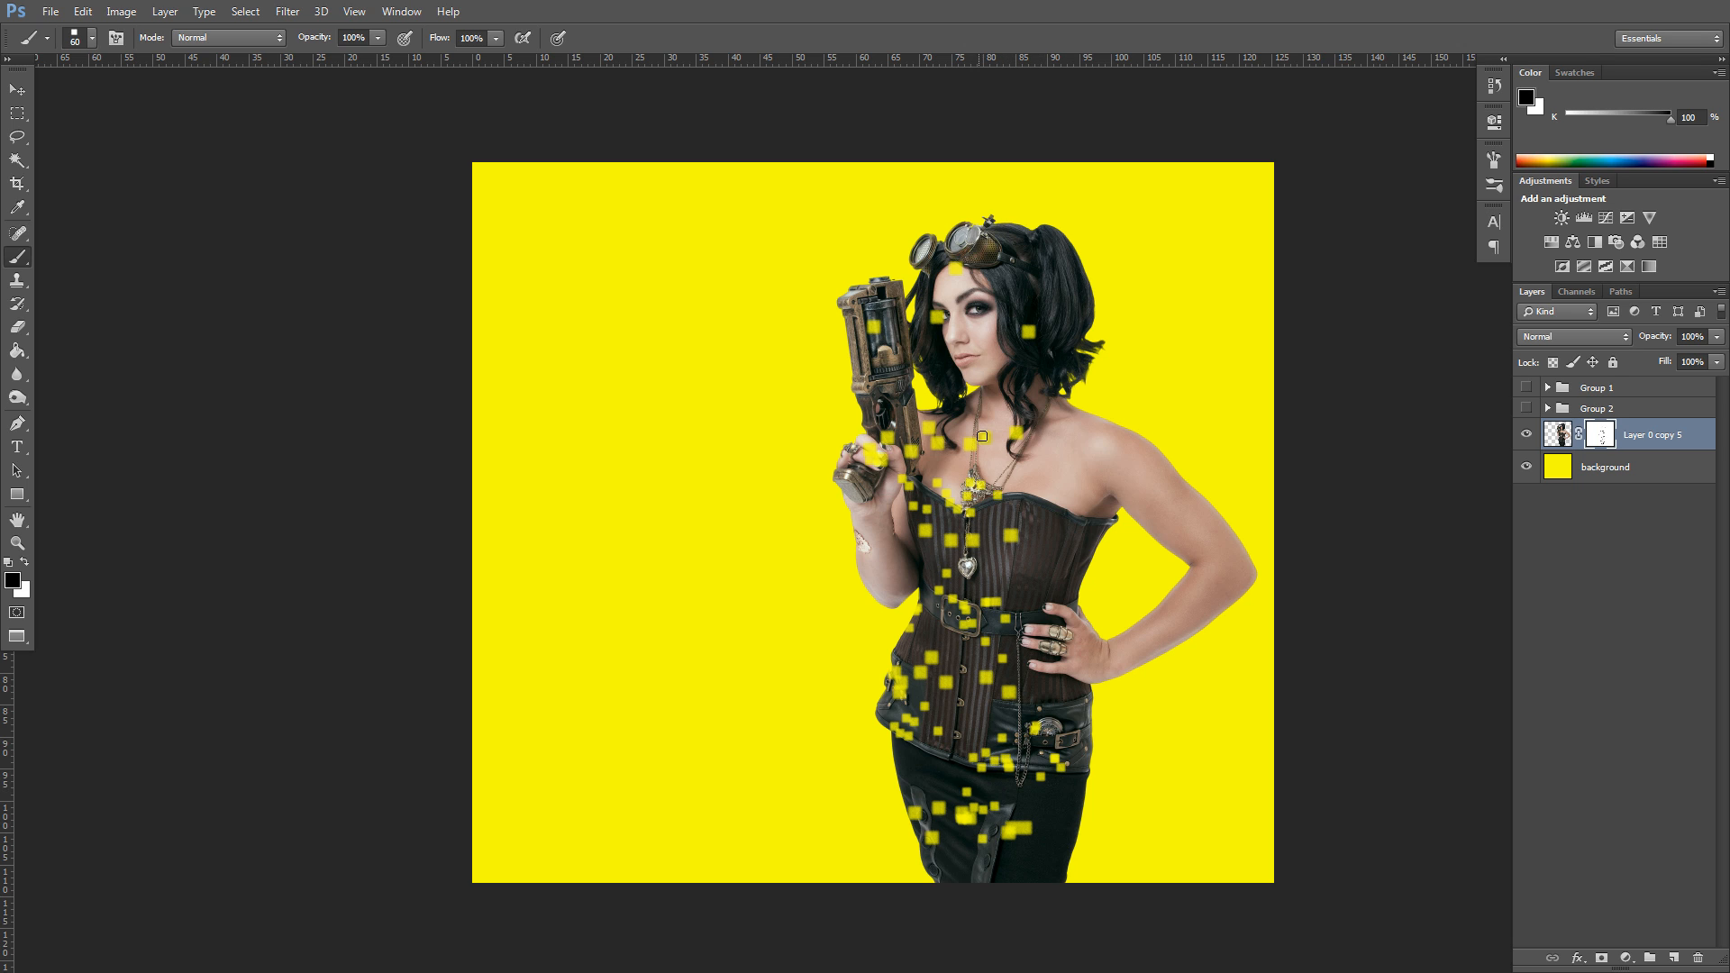
# - Mask out finer squares, down to a 35 px brush, over the face, neckline, hips, forearm and gun
pyautogui.click(978, 364)
pyautogui.click(974, 285)
pyautogui.click(930, 268)
pyautogui.moveTo(1032, 487); pyautogui.dragTo(1054, 492)
pyautogui.moveTo(949, 722); pyautogui.dragTo(971, 734)
pyautogui.moveTo(921, 600); pyautogui.dragTo(894, 602)
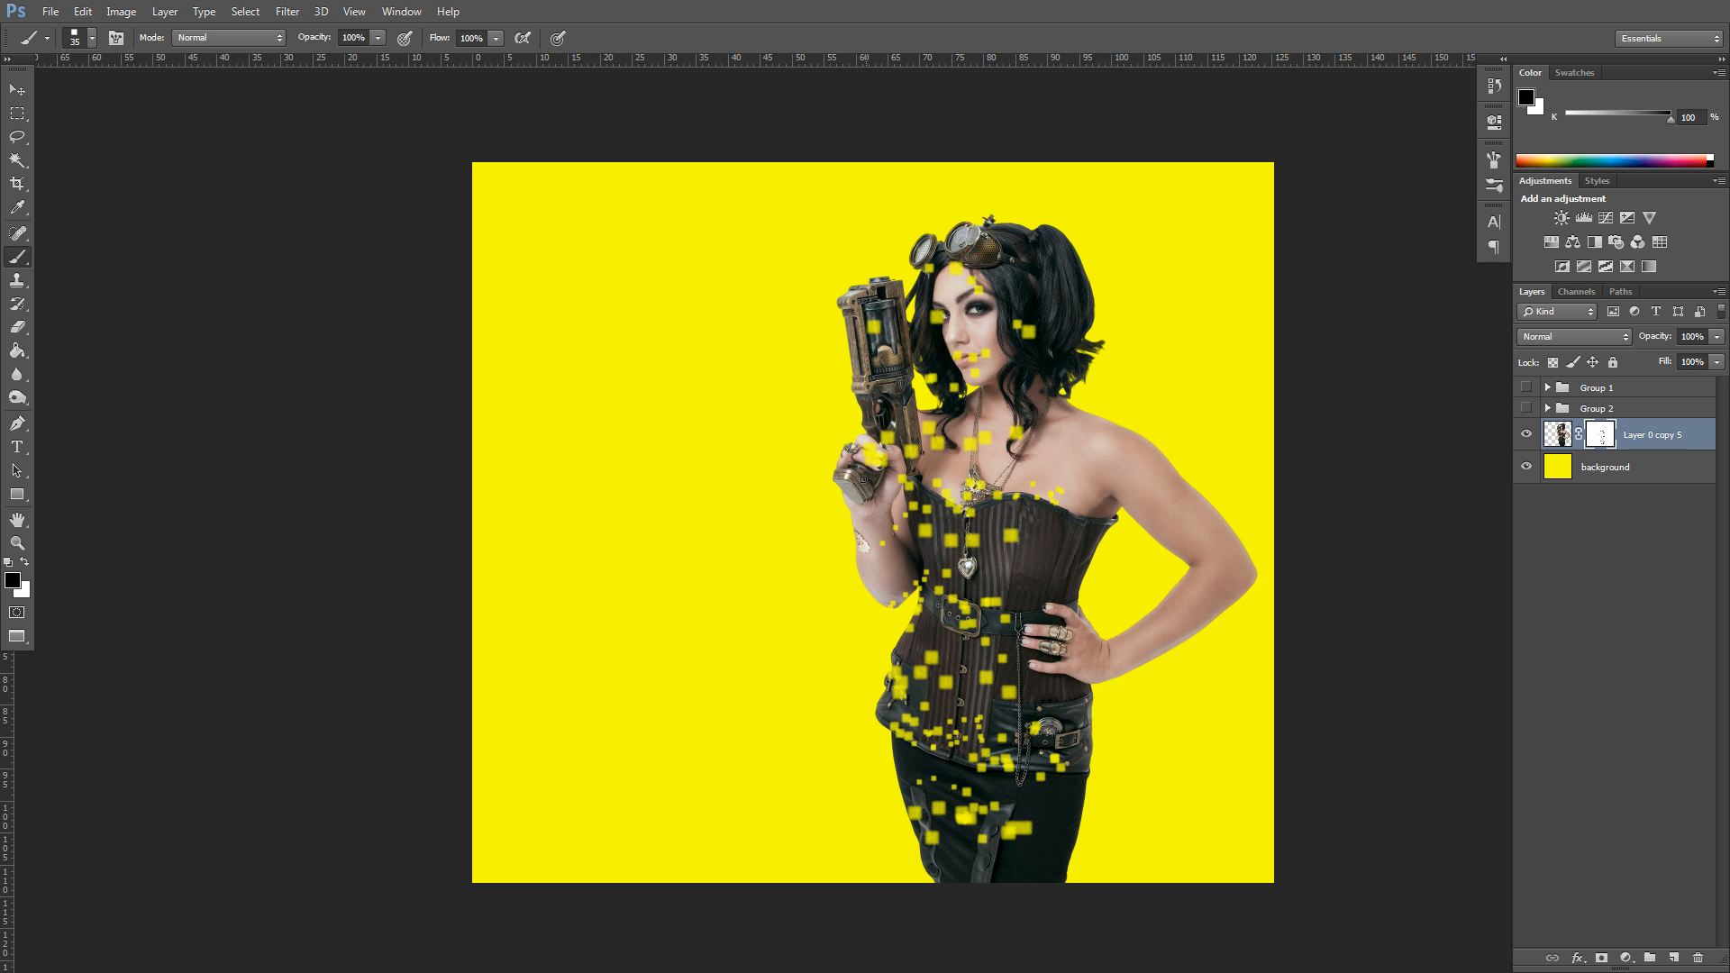
pyautogui.moveTo(862, 370); pyautogui.dragTo(875, 368)
# - Enlarge the brush to 150 px and mask out large squares on the shoulder, corset, belt, lower skirt and neck
pyautogui.press(']')
pyautogui.press(']')
pyautogui.press(']')
pyautogui.press(']')
pyautogui.press(']')
pyautogui.press(']')
pyautogui.press(']')
pyautogui.press(']')
pyautogui.click(1052, 433)
pyautogui.click(1041, 583)
pyautogui.click(994, 577)
pyautogui.click(960, 863)
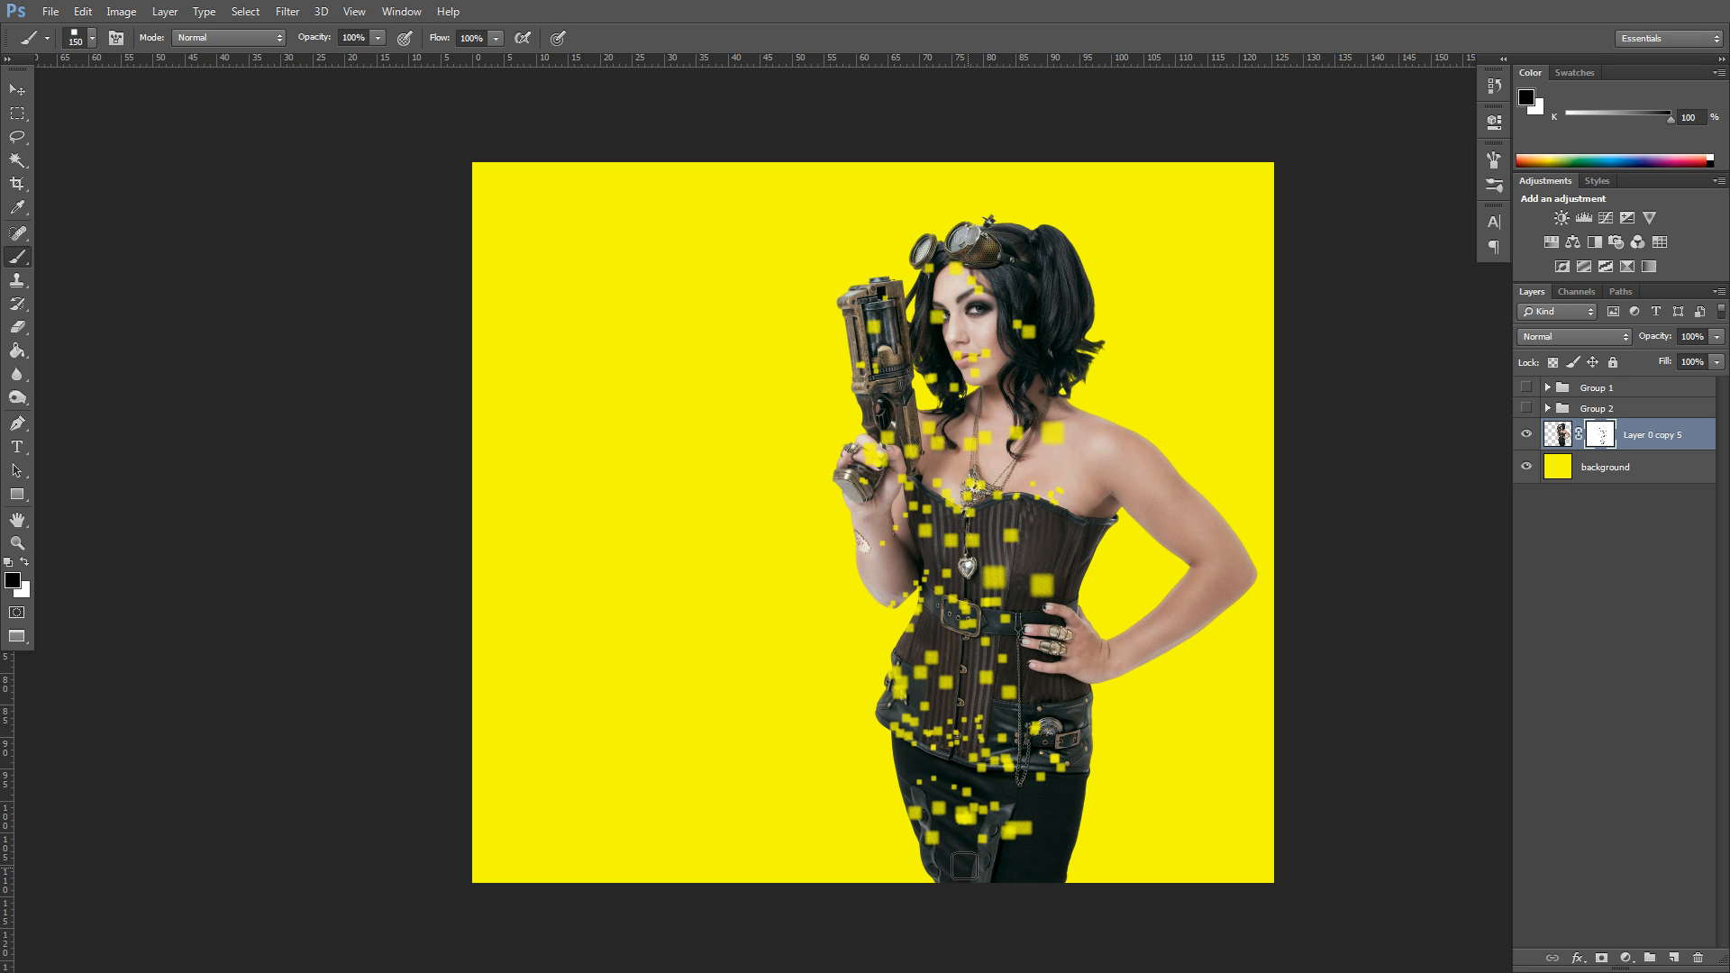
pyautogui.click(942, 628)
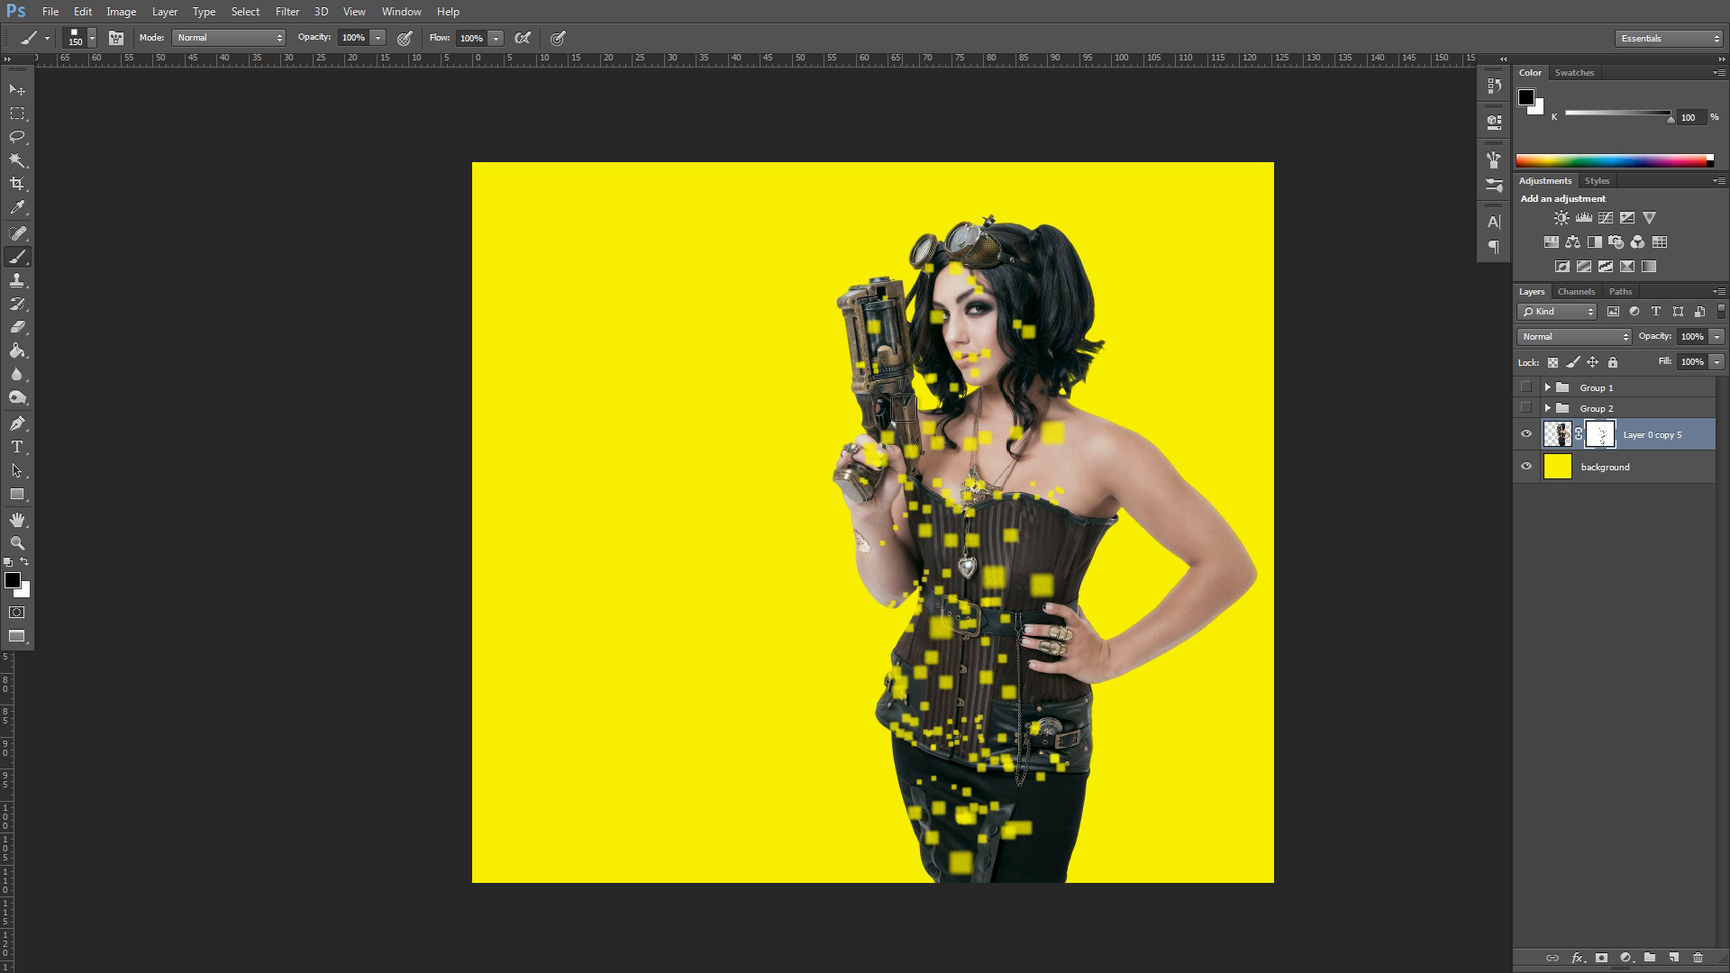
pyautogui.click(1005, 395)
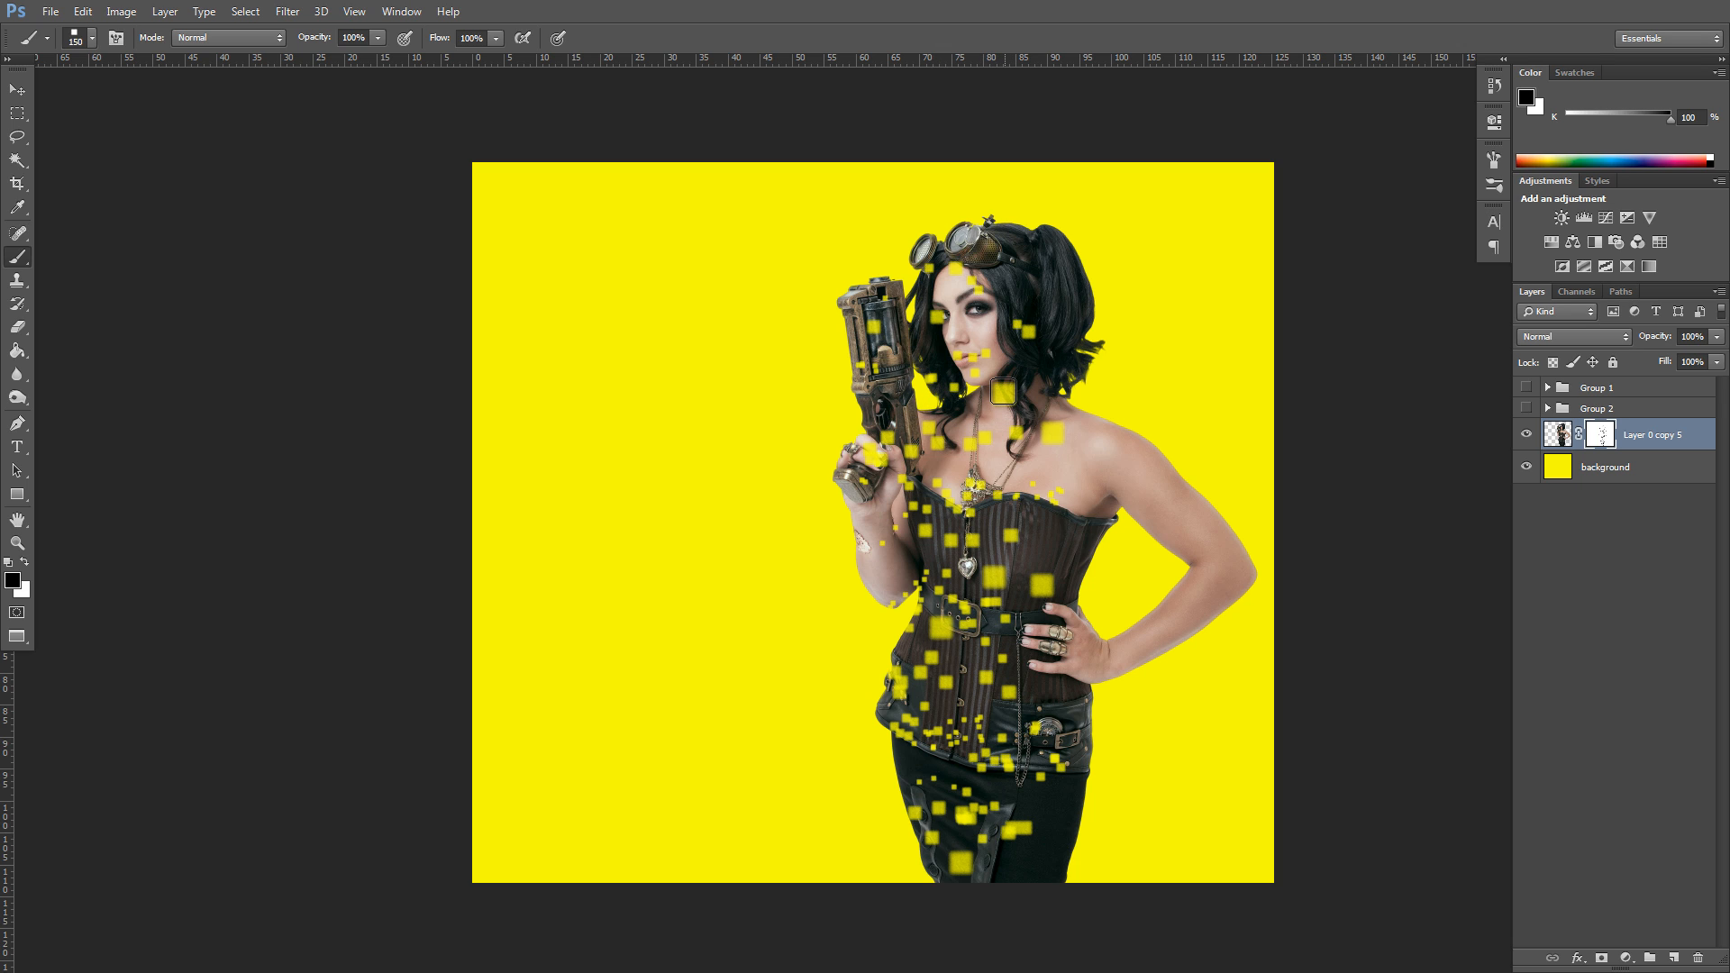
# - Mask out more 150 px squares on the hair, gun hand, forearm and lower skirt
pyautogui.click(970, 312)
pyautogui.hotkey('ctrl', 'z')
pyautogui.click(1008, 275)
pyautogui.click(872, 512)
pyautogui.click(883, 572)
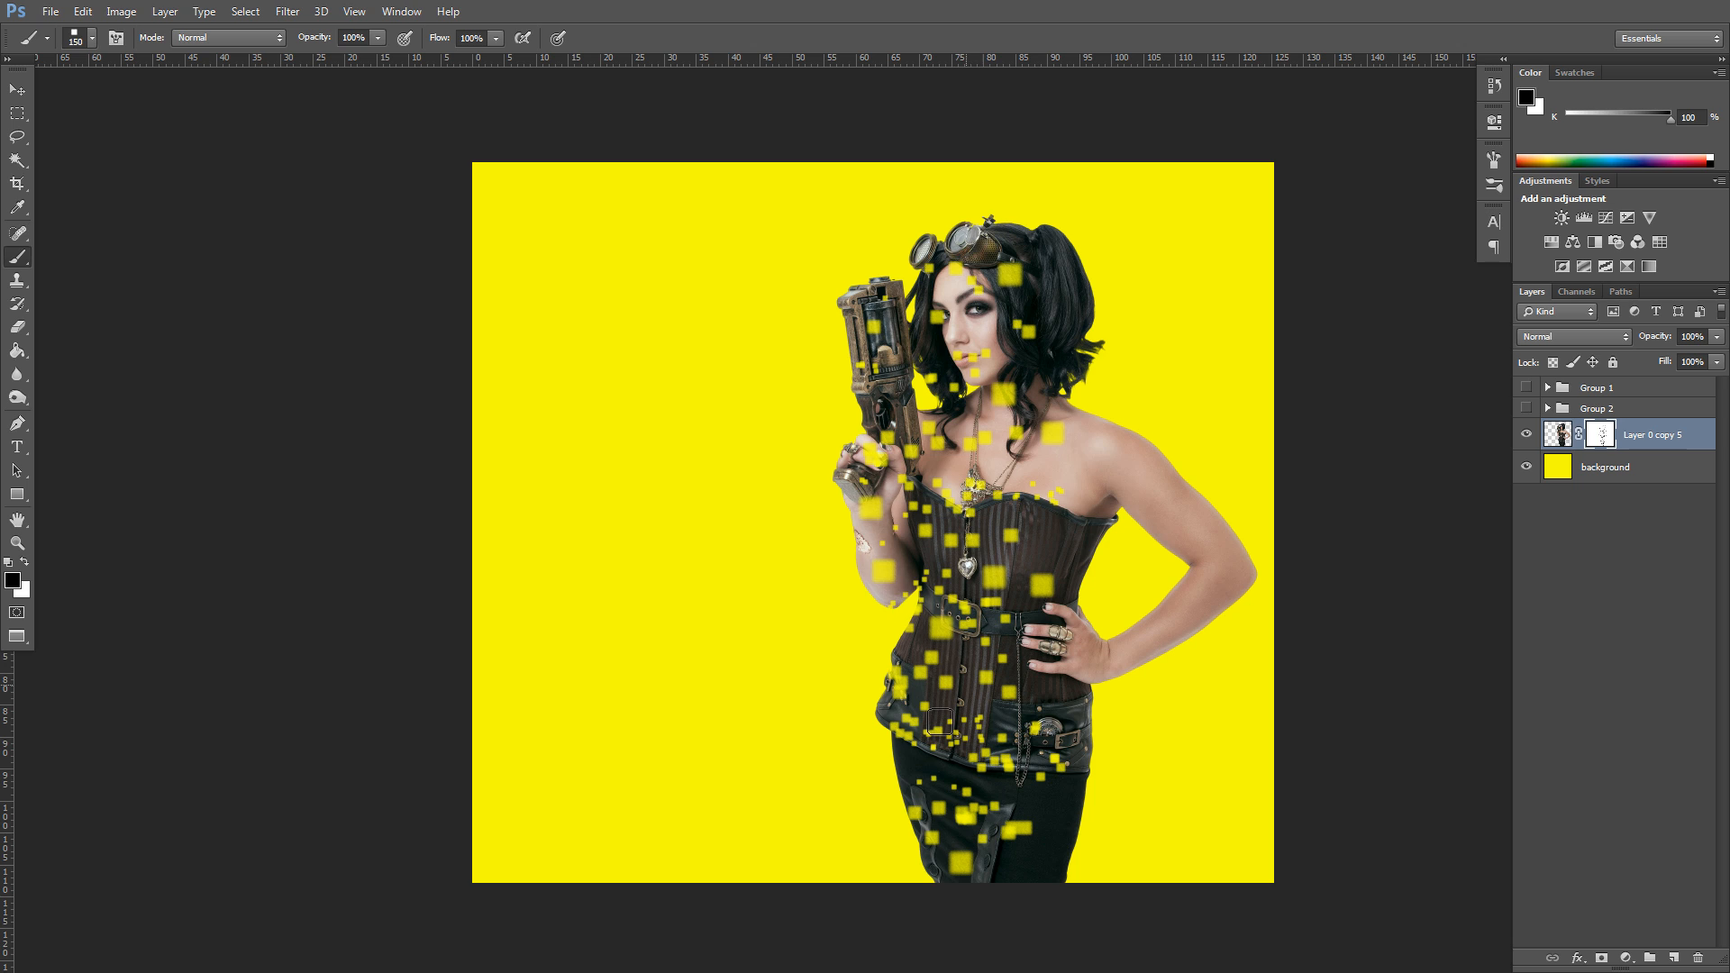
pyautogui.click(1026, 803)
# - Duplicate the masked woman layer and delete the layer mask from the copy
pyautogui.hotkey('ctrl', 'j')
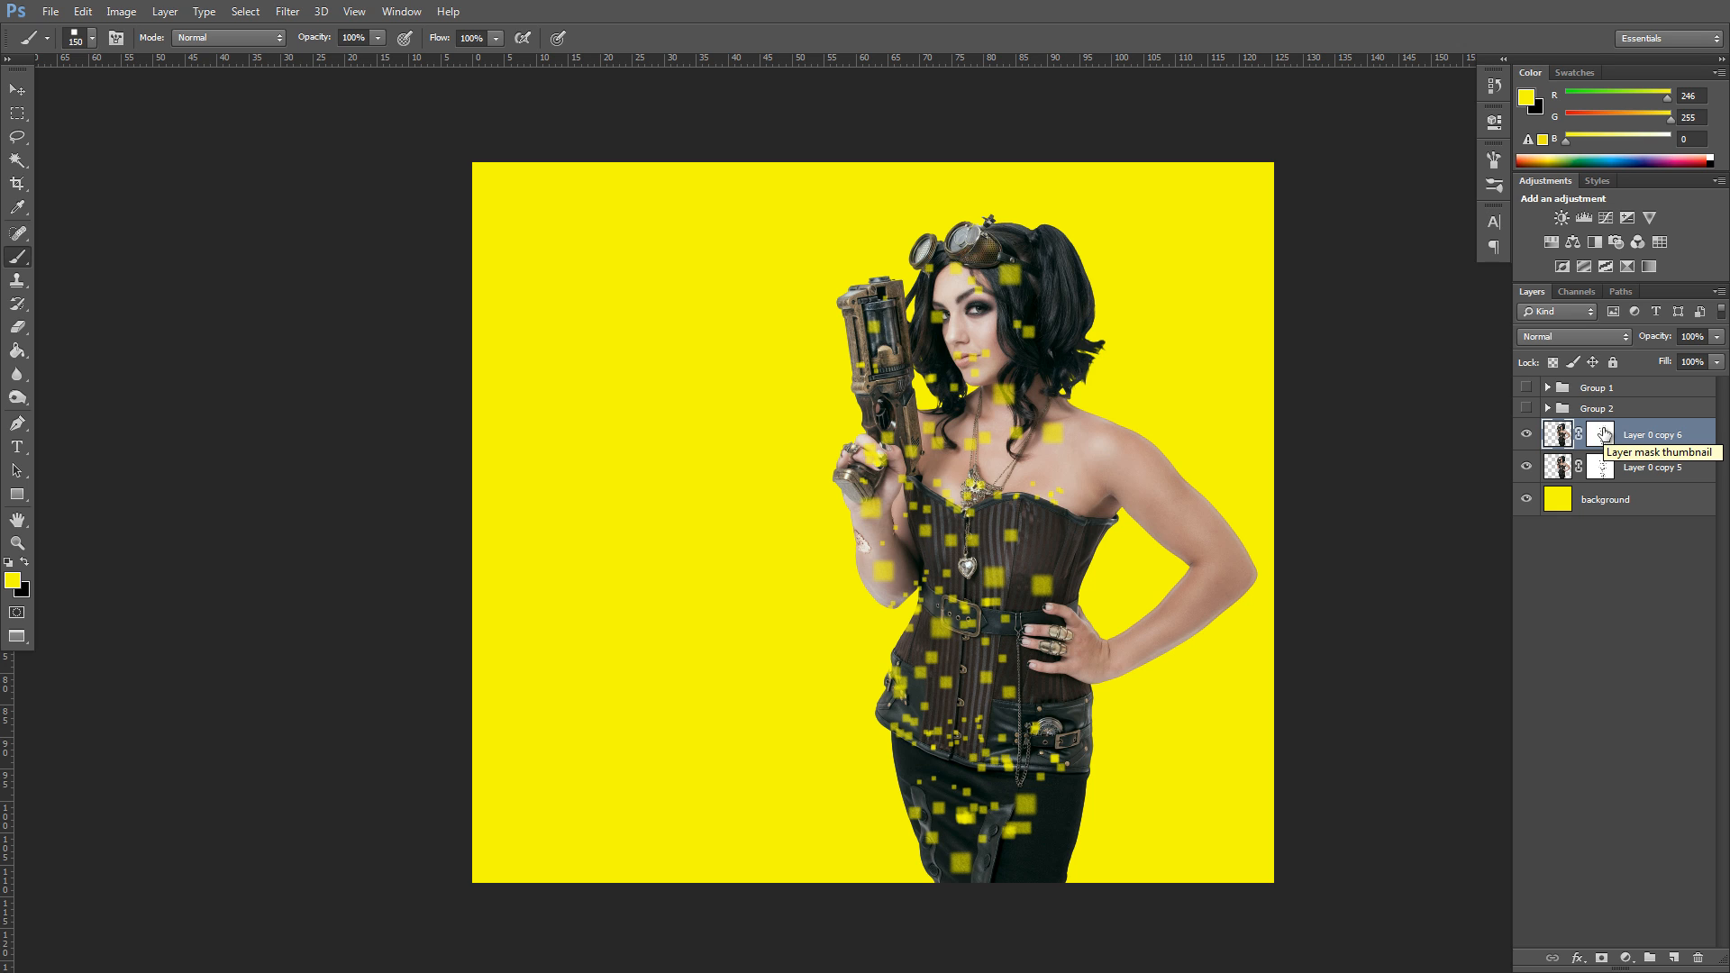
pyautogui.rightClick(1602, 435)
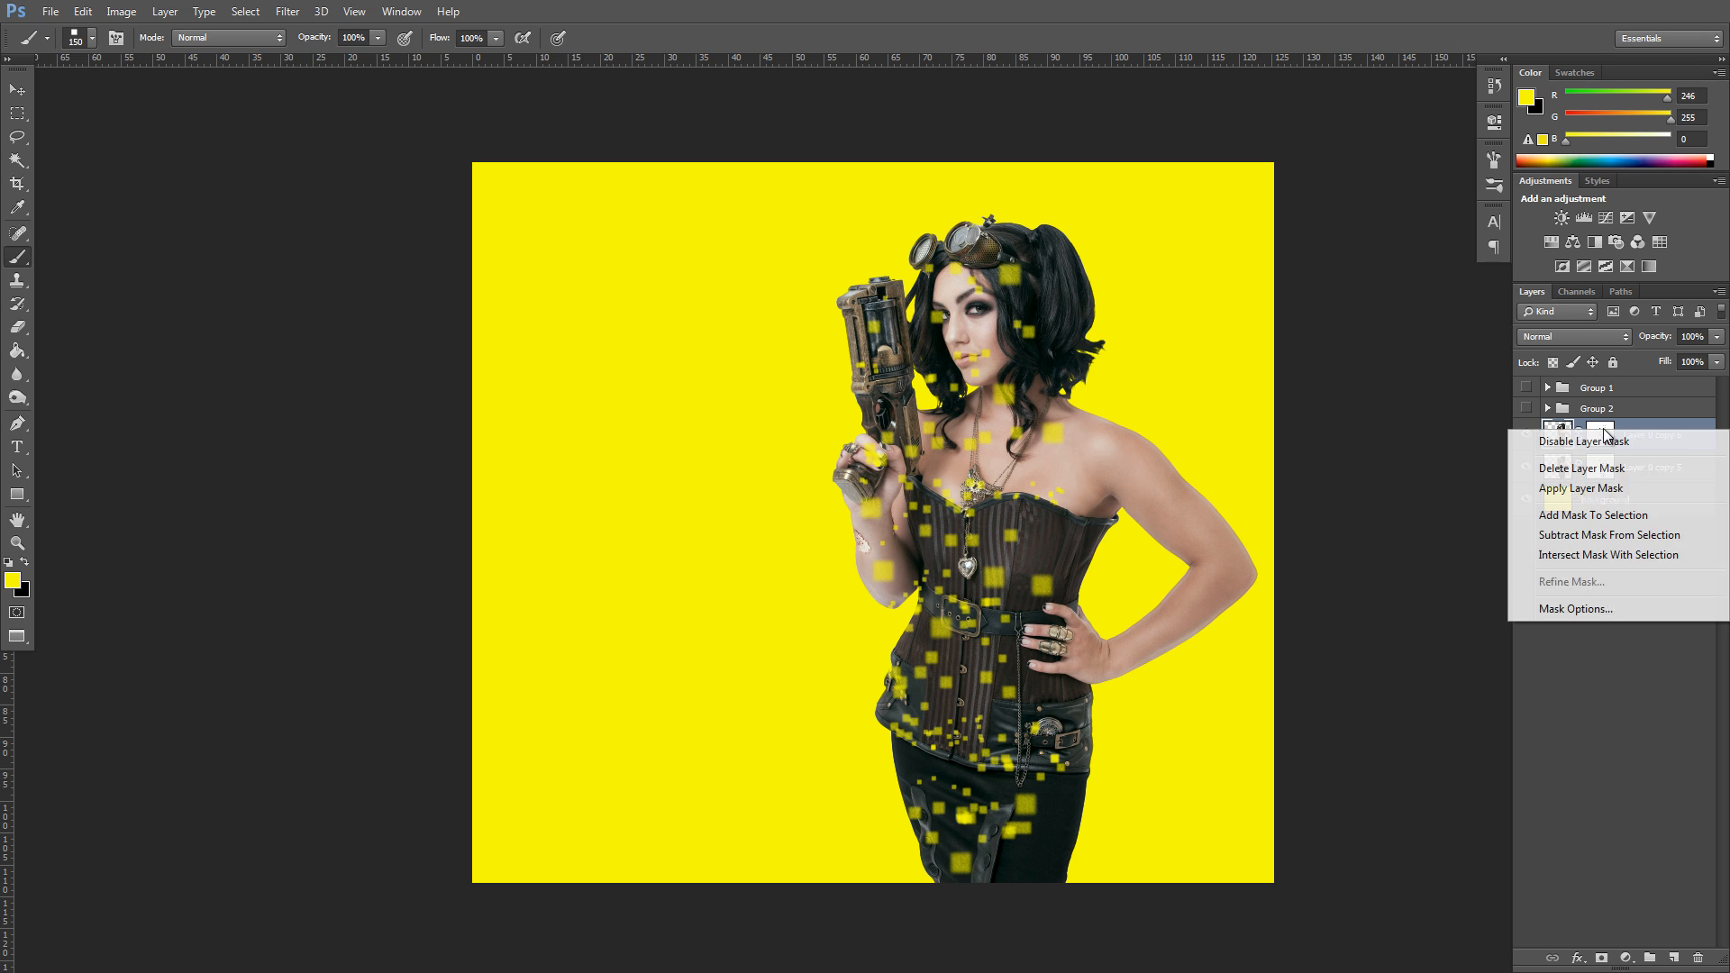
pyautogui.click(1586, 474)
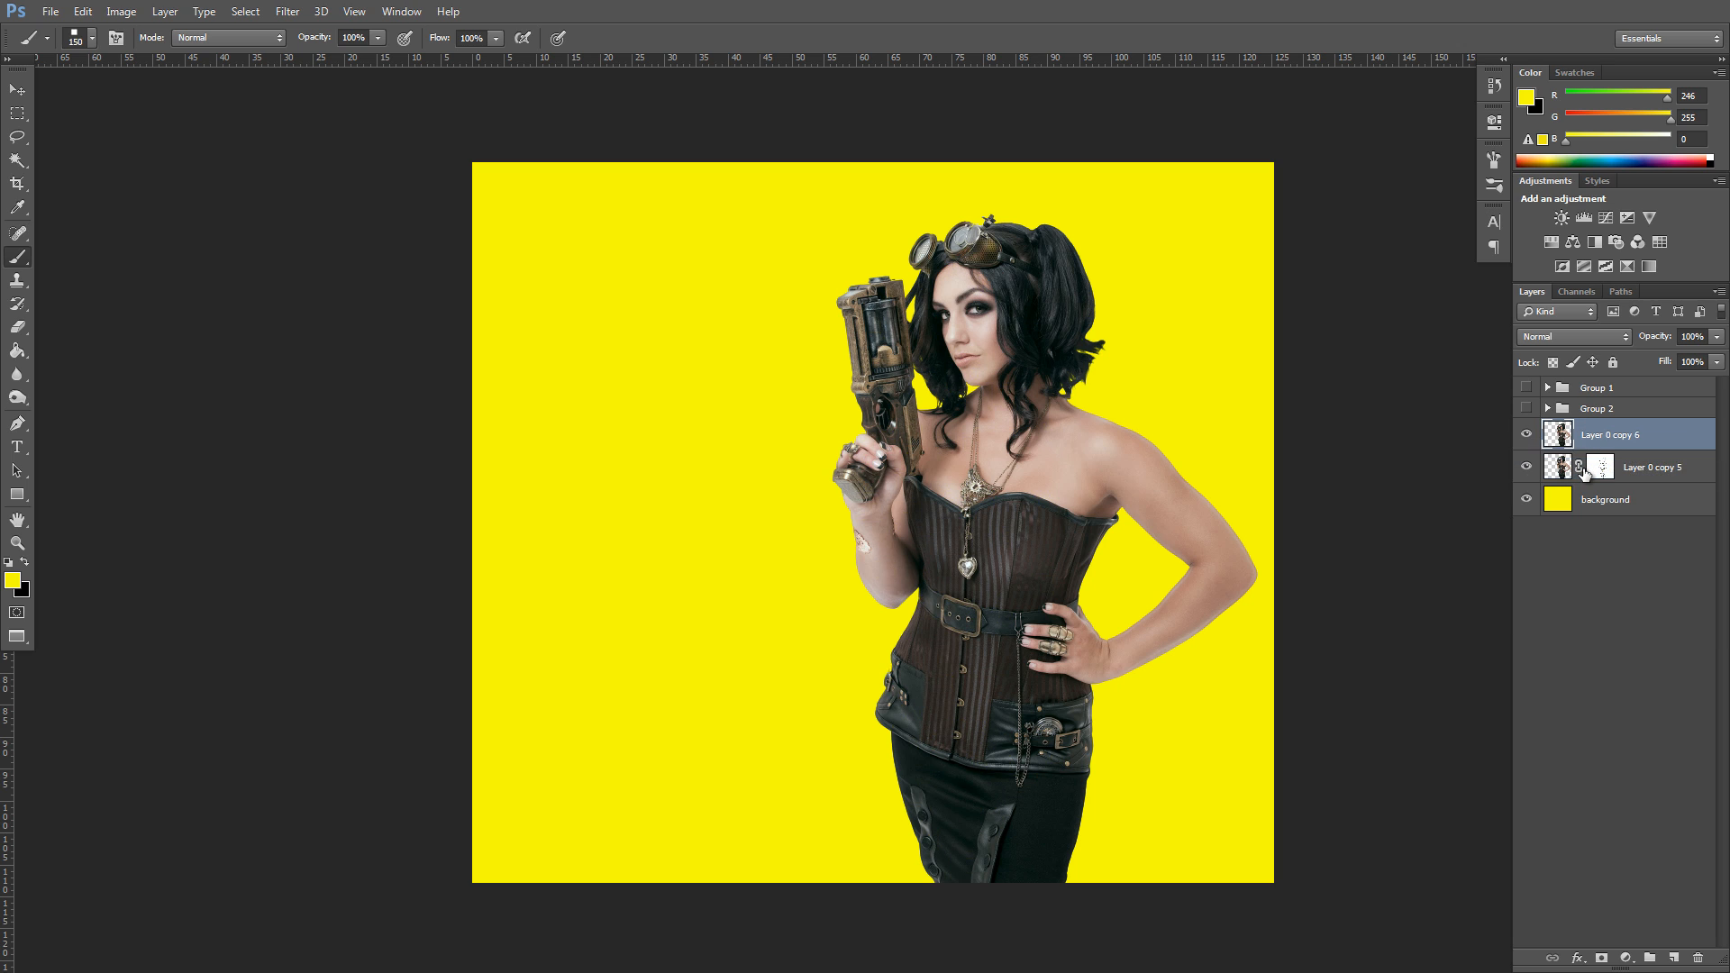
# - Rename the unmasked copy as shade and add a new empty layer above it
pyautogui.doubleClick(1613, 435)
pyautogui.write('shade')
pyautogui.click(1677, 438)
pyautogui.click(1673, 958)
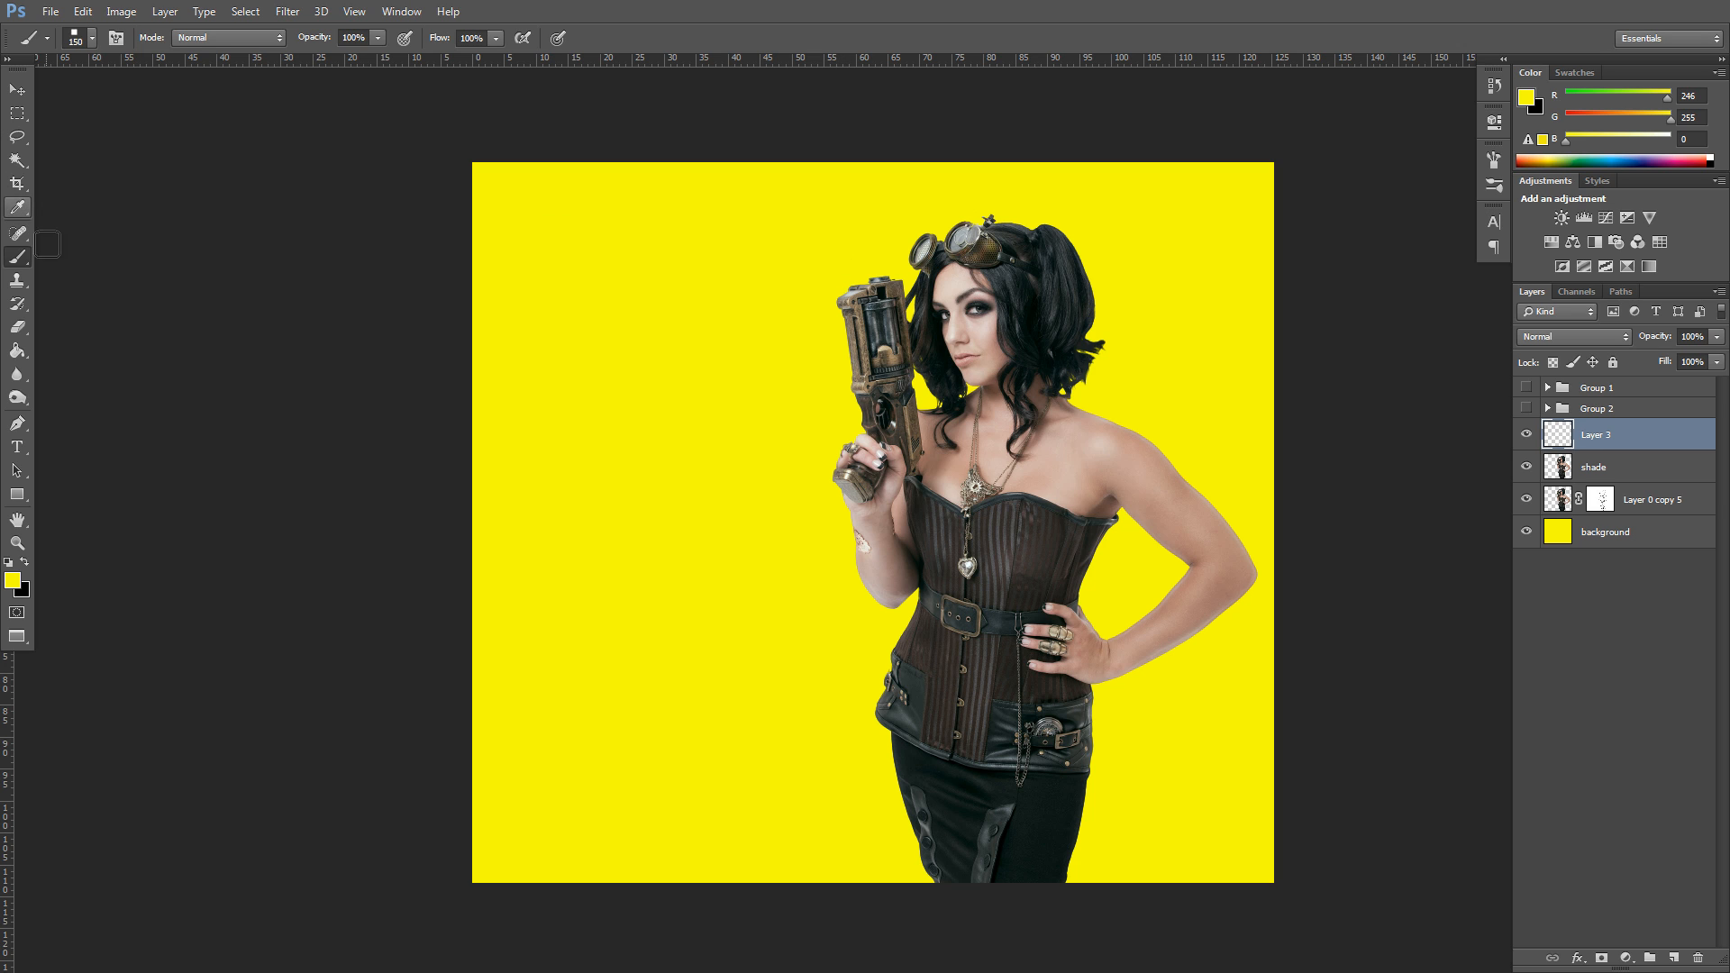
# - Switch to the Clone Stamp, review its Scattering options and keep sampling on Current & Below
pyautogui.click(18, 282)
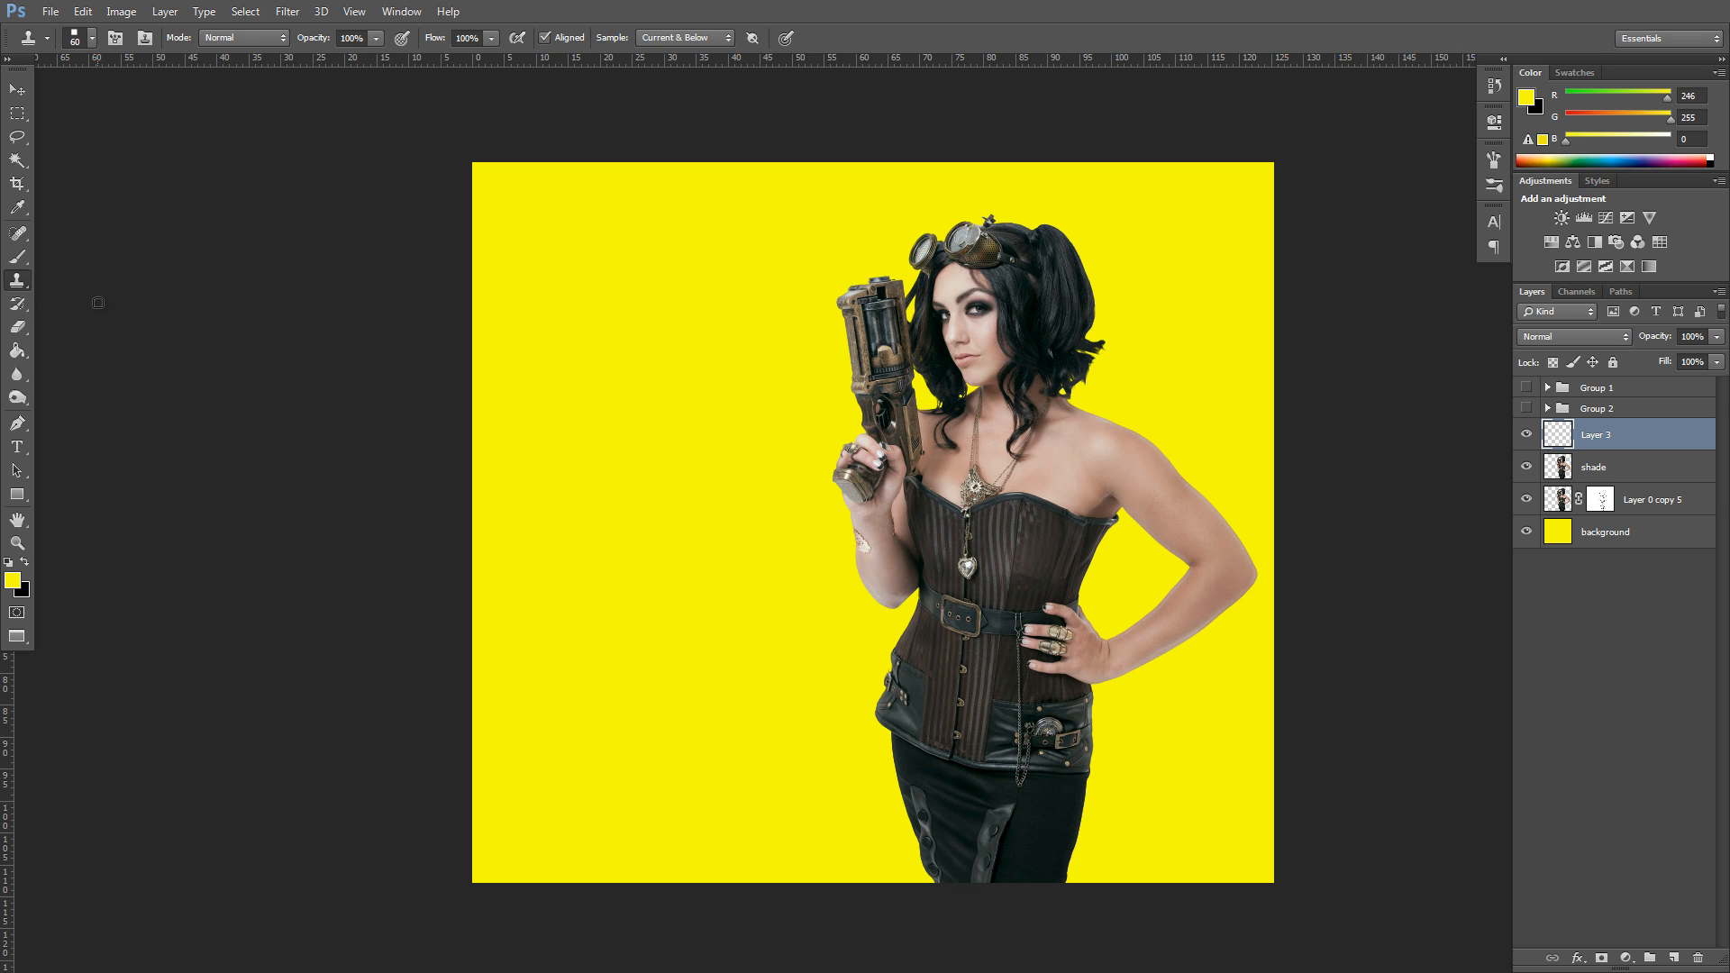
pyautogui.click(399, 12)
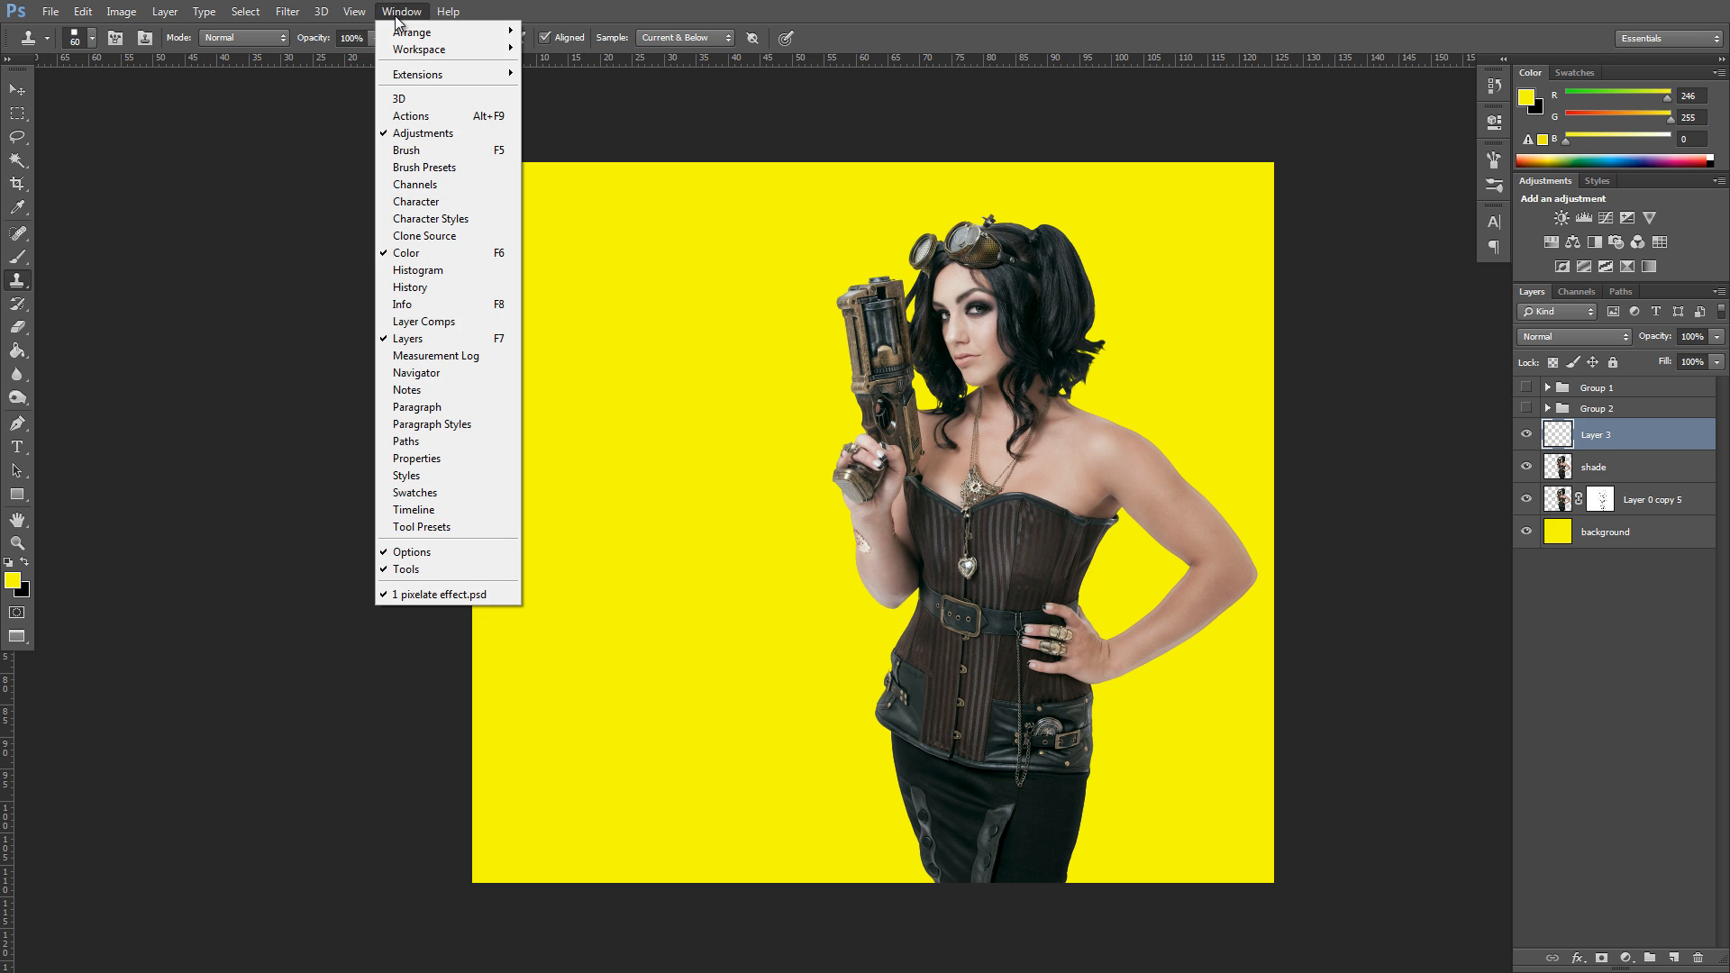
pyautogui.click(1494, 159)
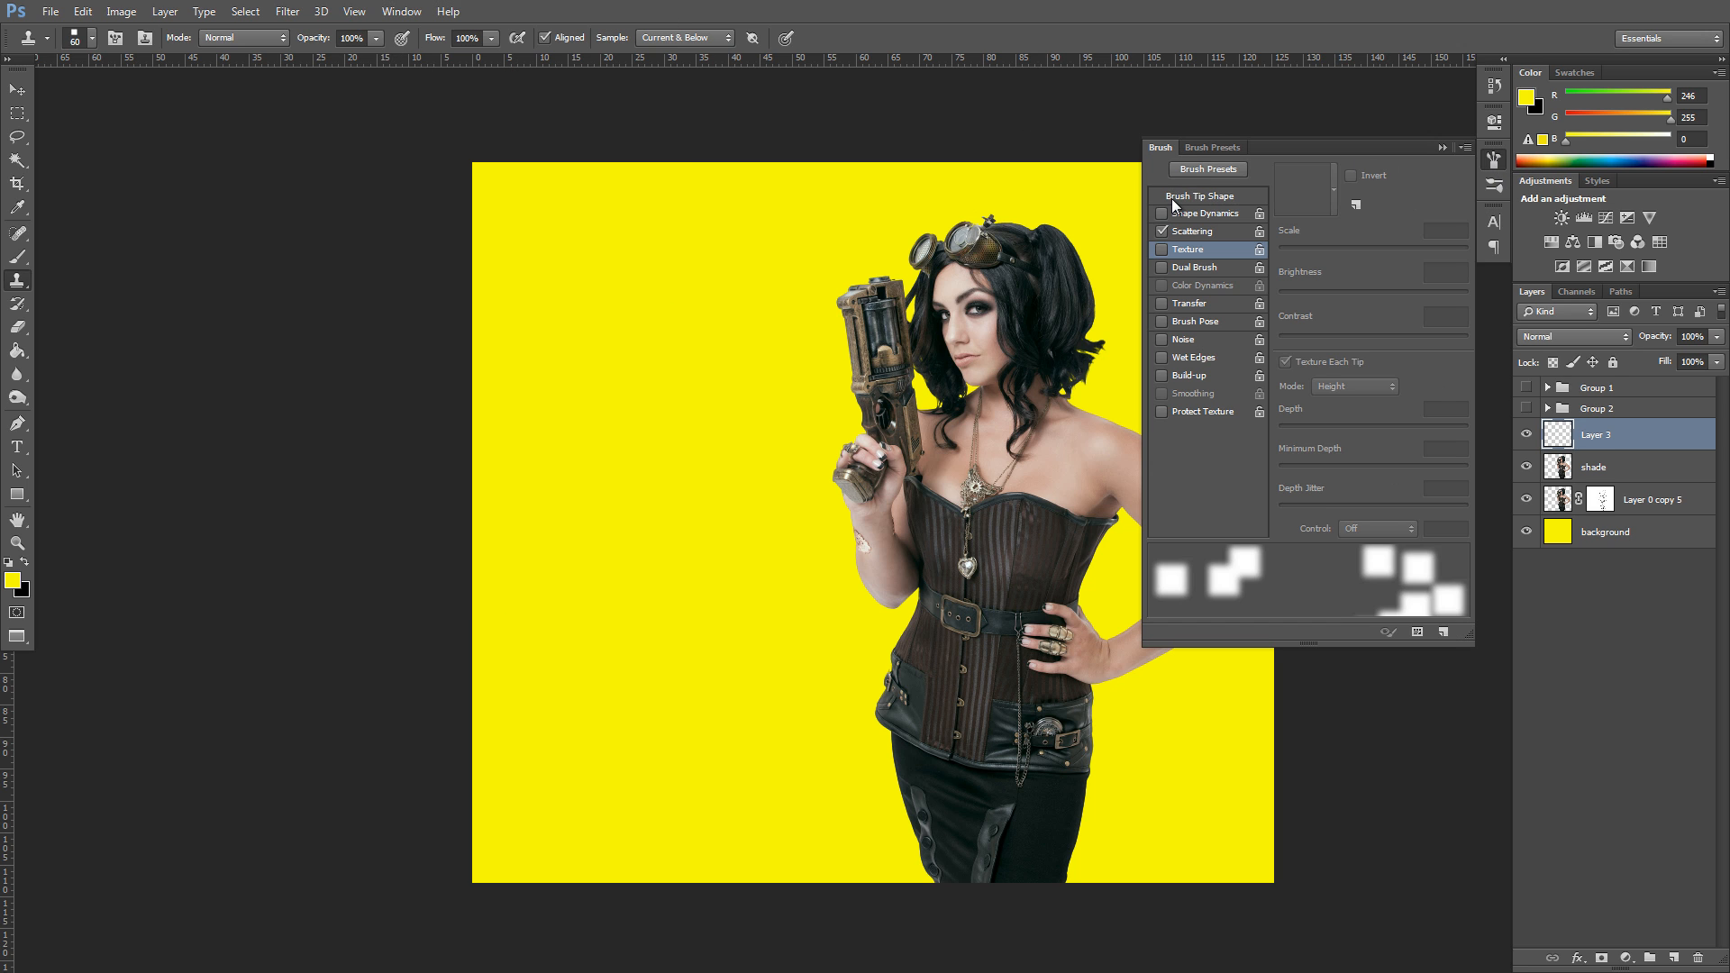
pyautogui.click(1193, 232)
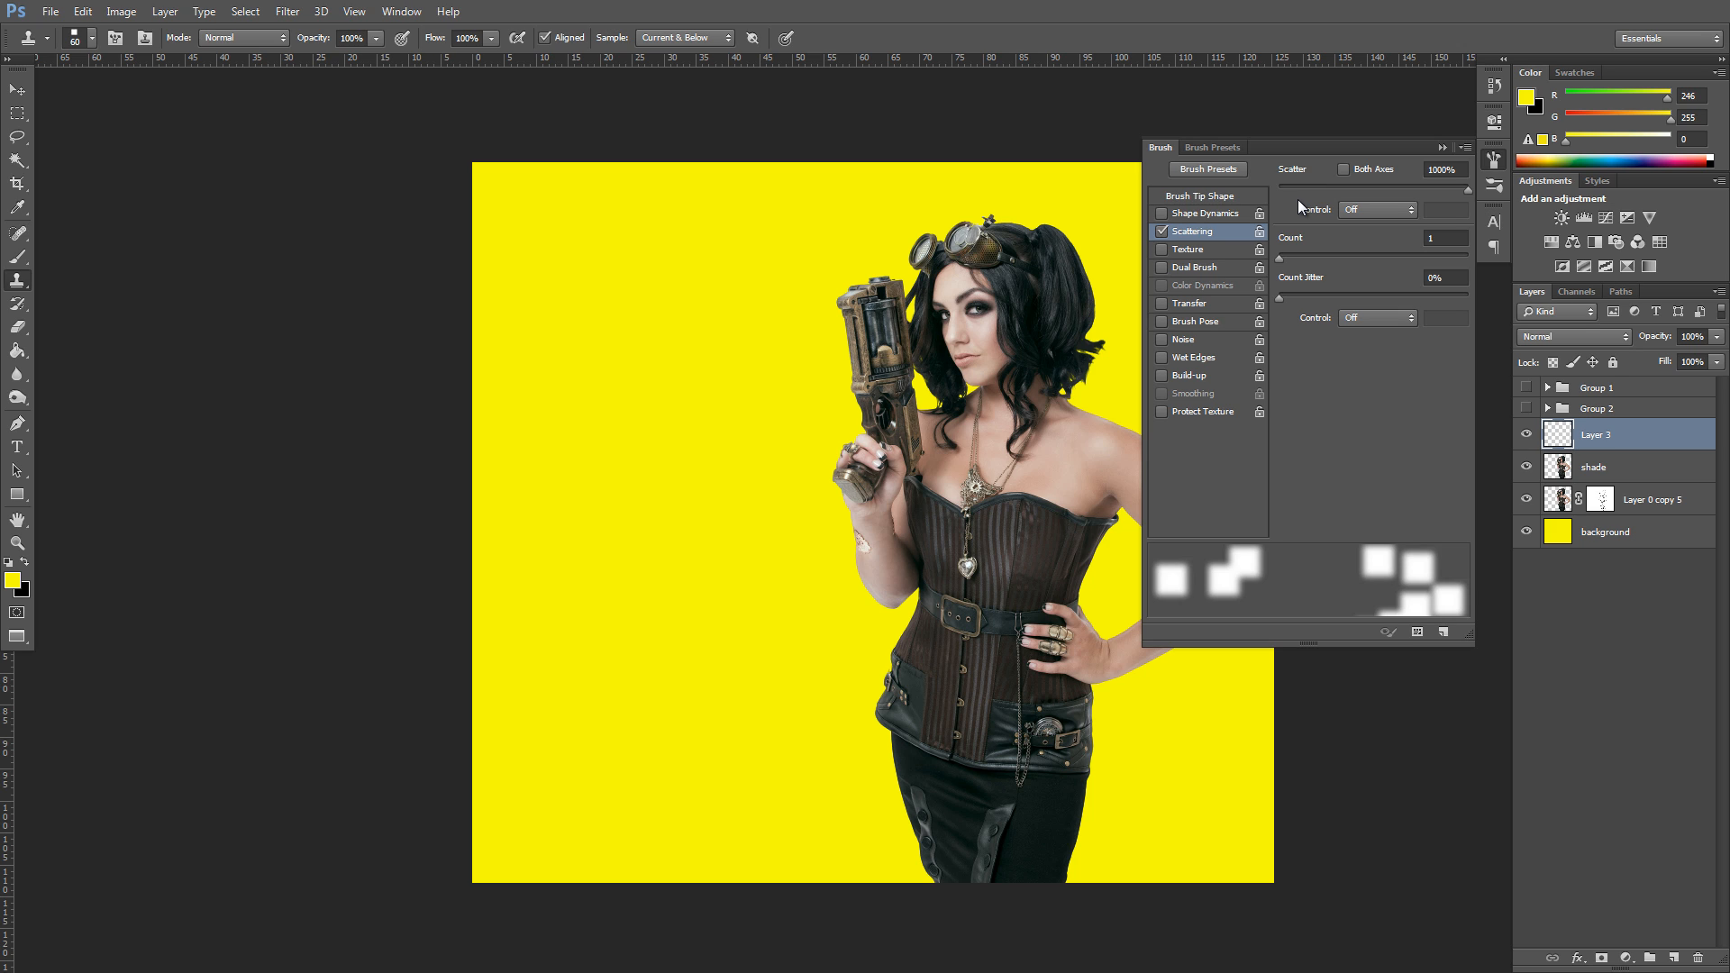
pyautogui.click(1442, 147)
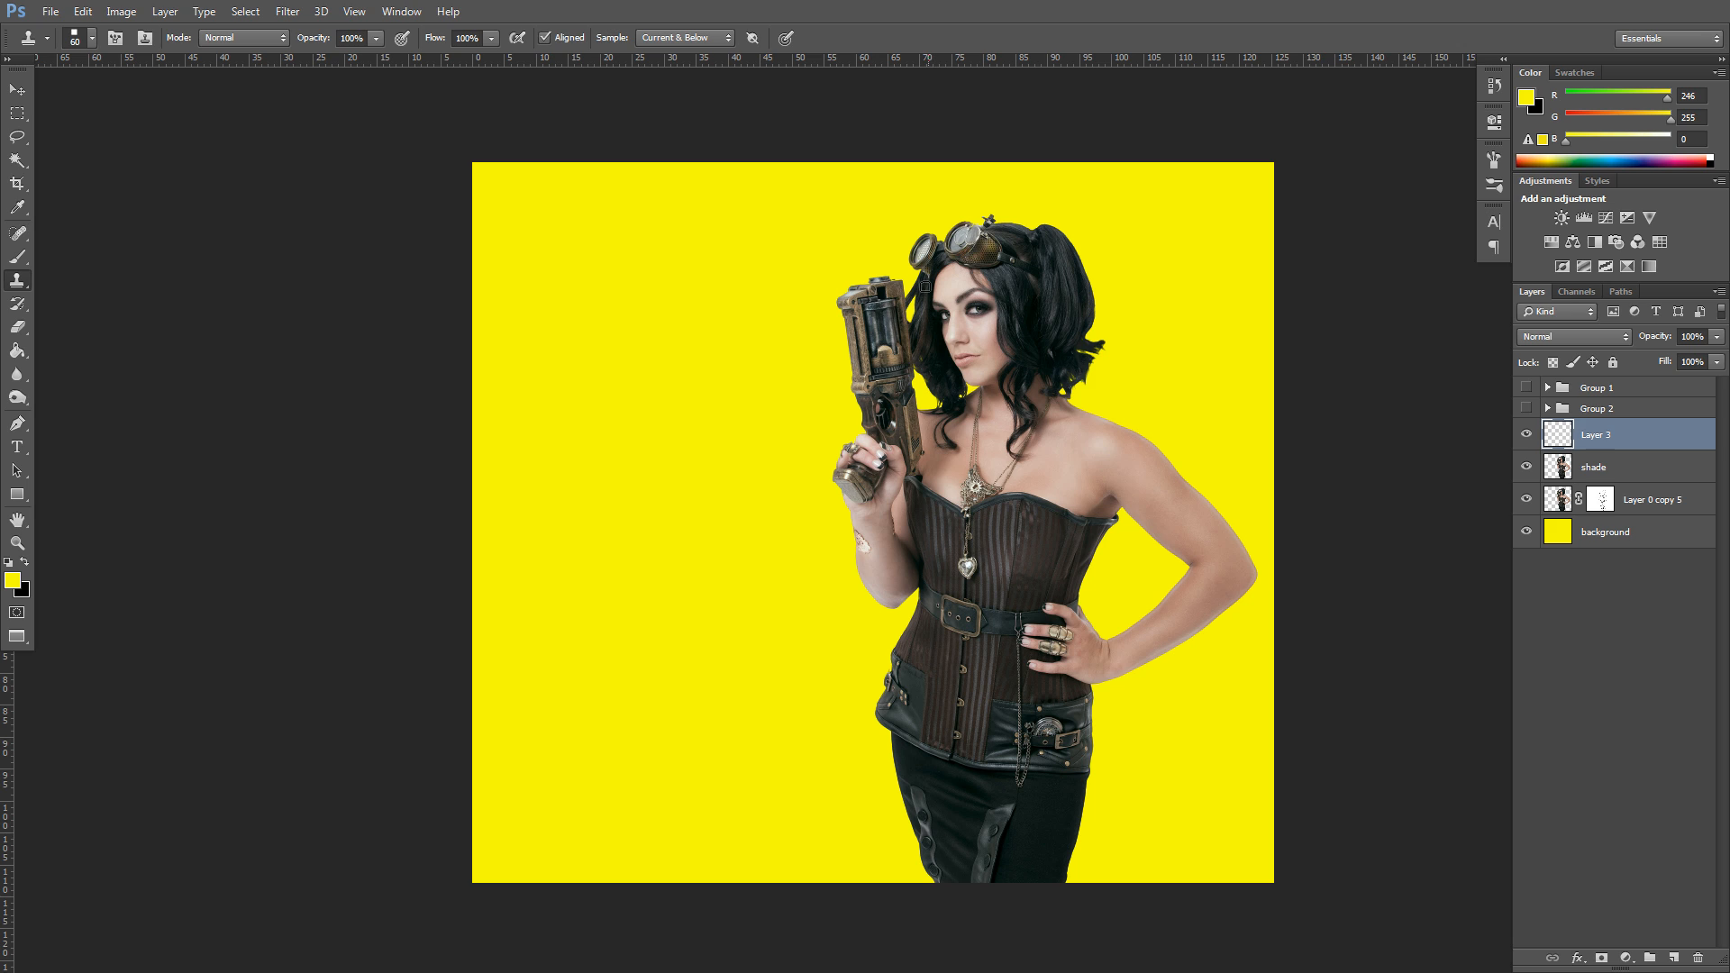
pyautogui.click(663, 35)
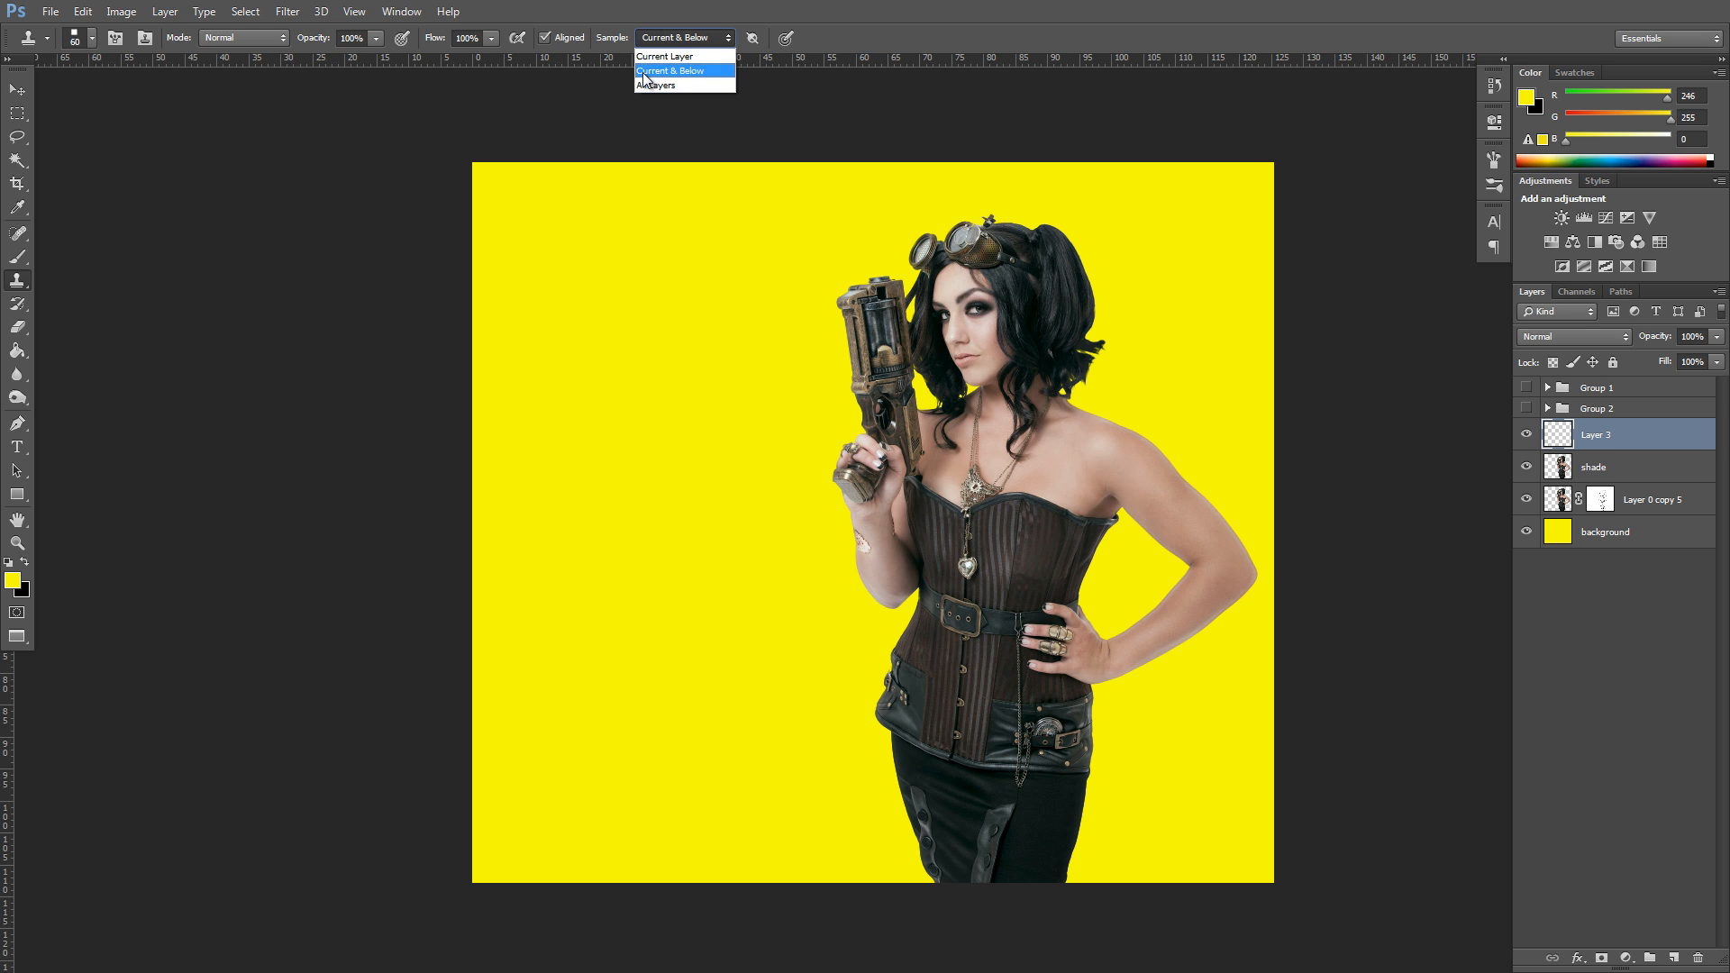
pyautogui.click(704, 12)
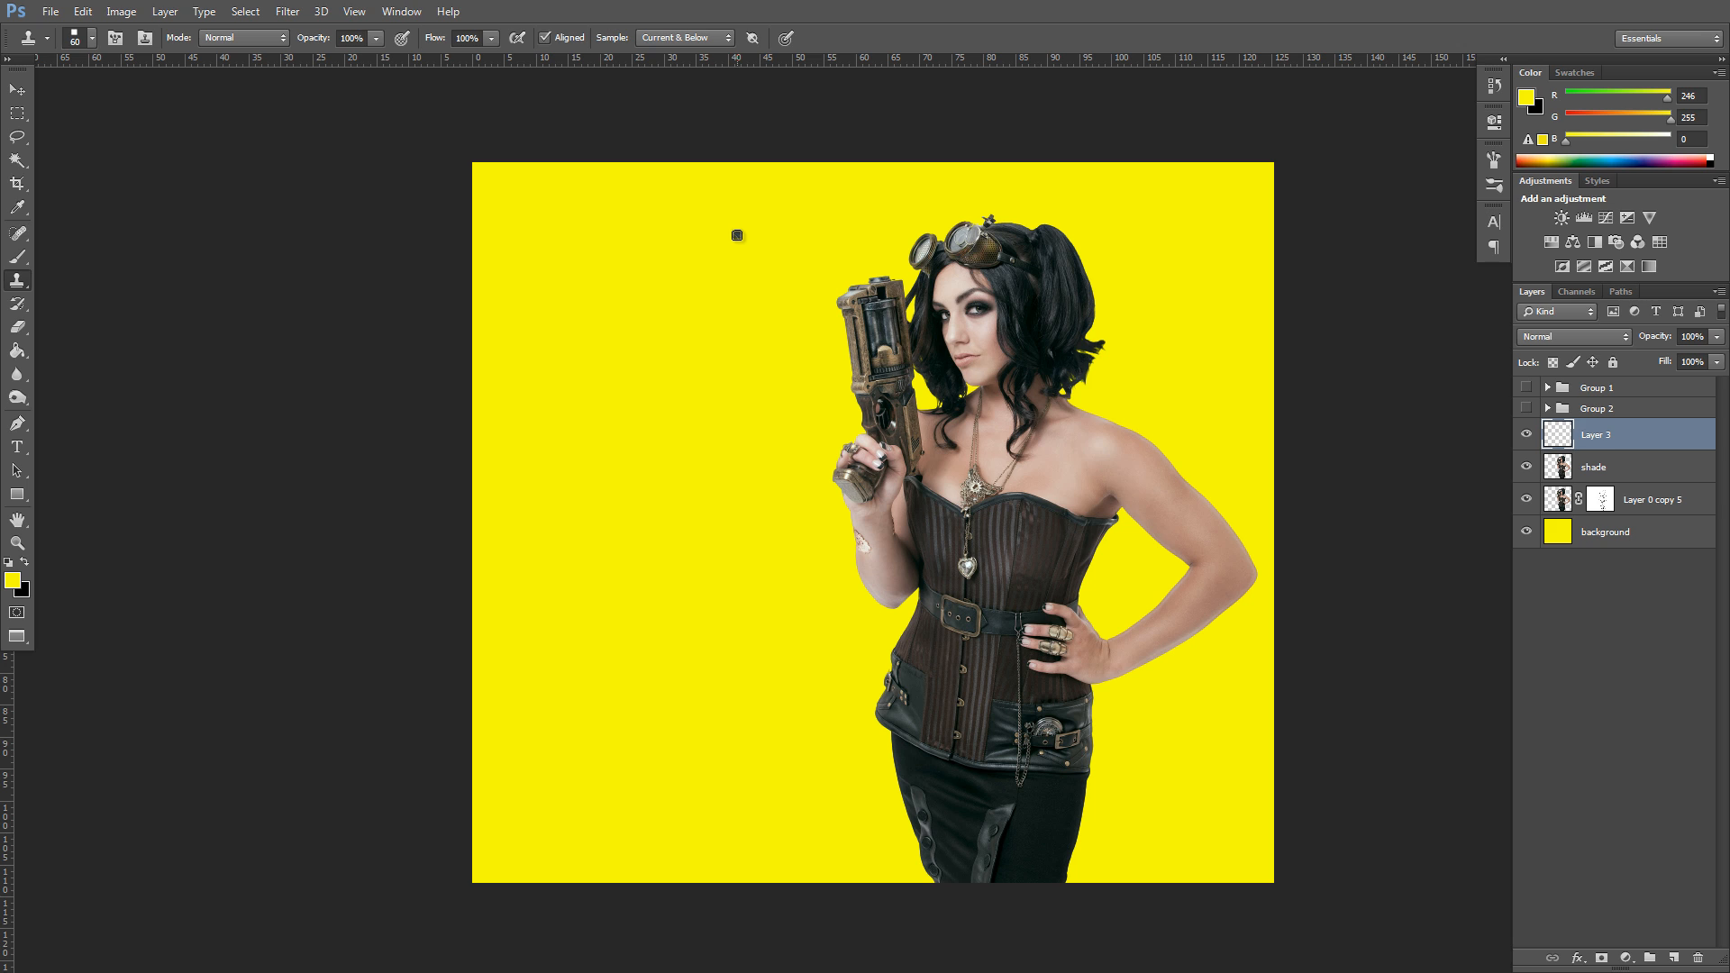
# - Clone scattered 60 px squares of the woman down the yellow area beside her, adding larger squares with a 125 px brush
pyautogui.moveTo(736, 235)
pyautogui.mouseDown()
pyautogui.moveTo(688, 483)
pyautogui.moveTo(695, 856)
pyautogui.mouseUp()
pyautogui.press(']')
pyautogui.press(']')
pyautogui.press(']')
pyautogui.press(']')
pyautogui.press(']')
pyautogui.press(']')
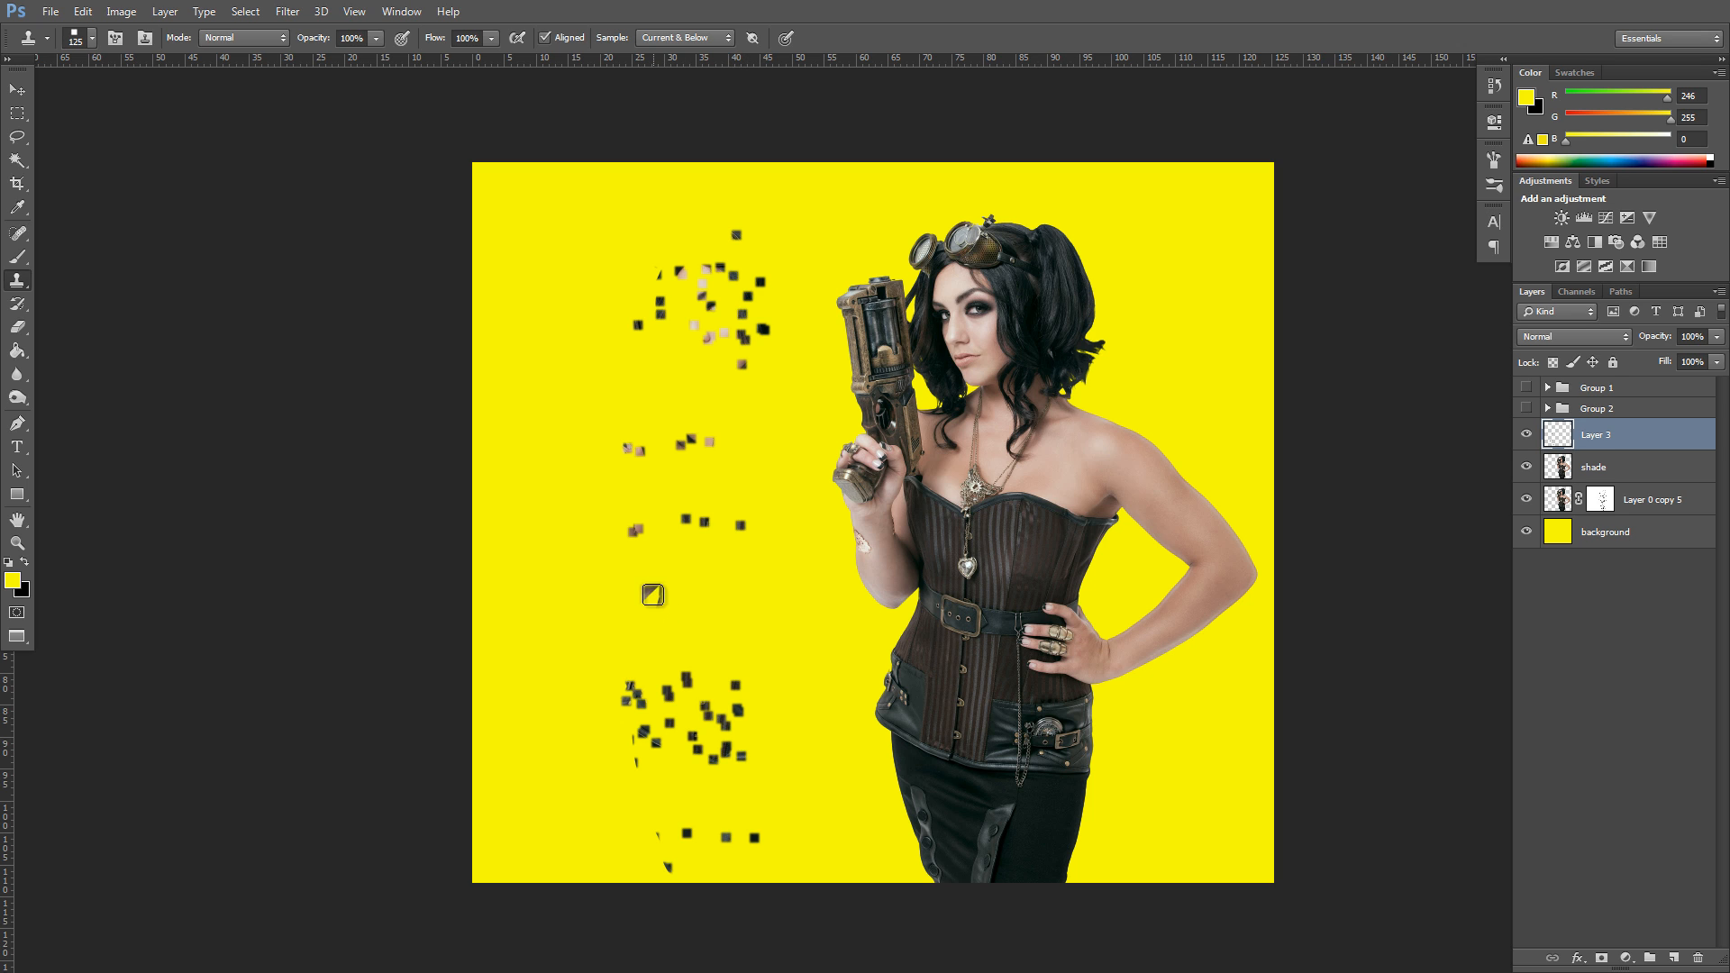
pyautogui.click(655, 592)
pyautogui.click(741, 619)
pyautogui.moveTo(807, 681); pyautogui.dragTo(819, 826)
pyautogui.click(528, 699)
pyautogui.click(753, 470)
pyautogui.click(761, 455)
# - Reduce the brush to 40 px and clone small squares between the scattered fragments and the gun, forearm and hips
pyautogui.press('[')
pyautogui.press('[')
pyautogui.press('[')
pyautogui.press('[')
pyautogui.press('[')
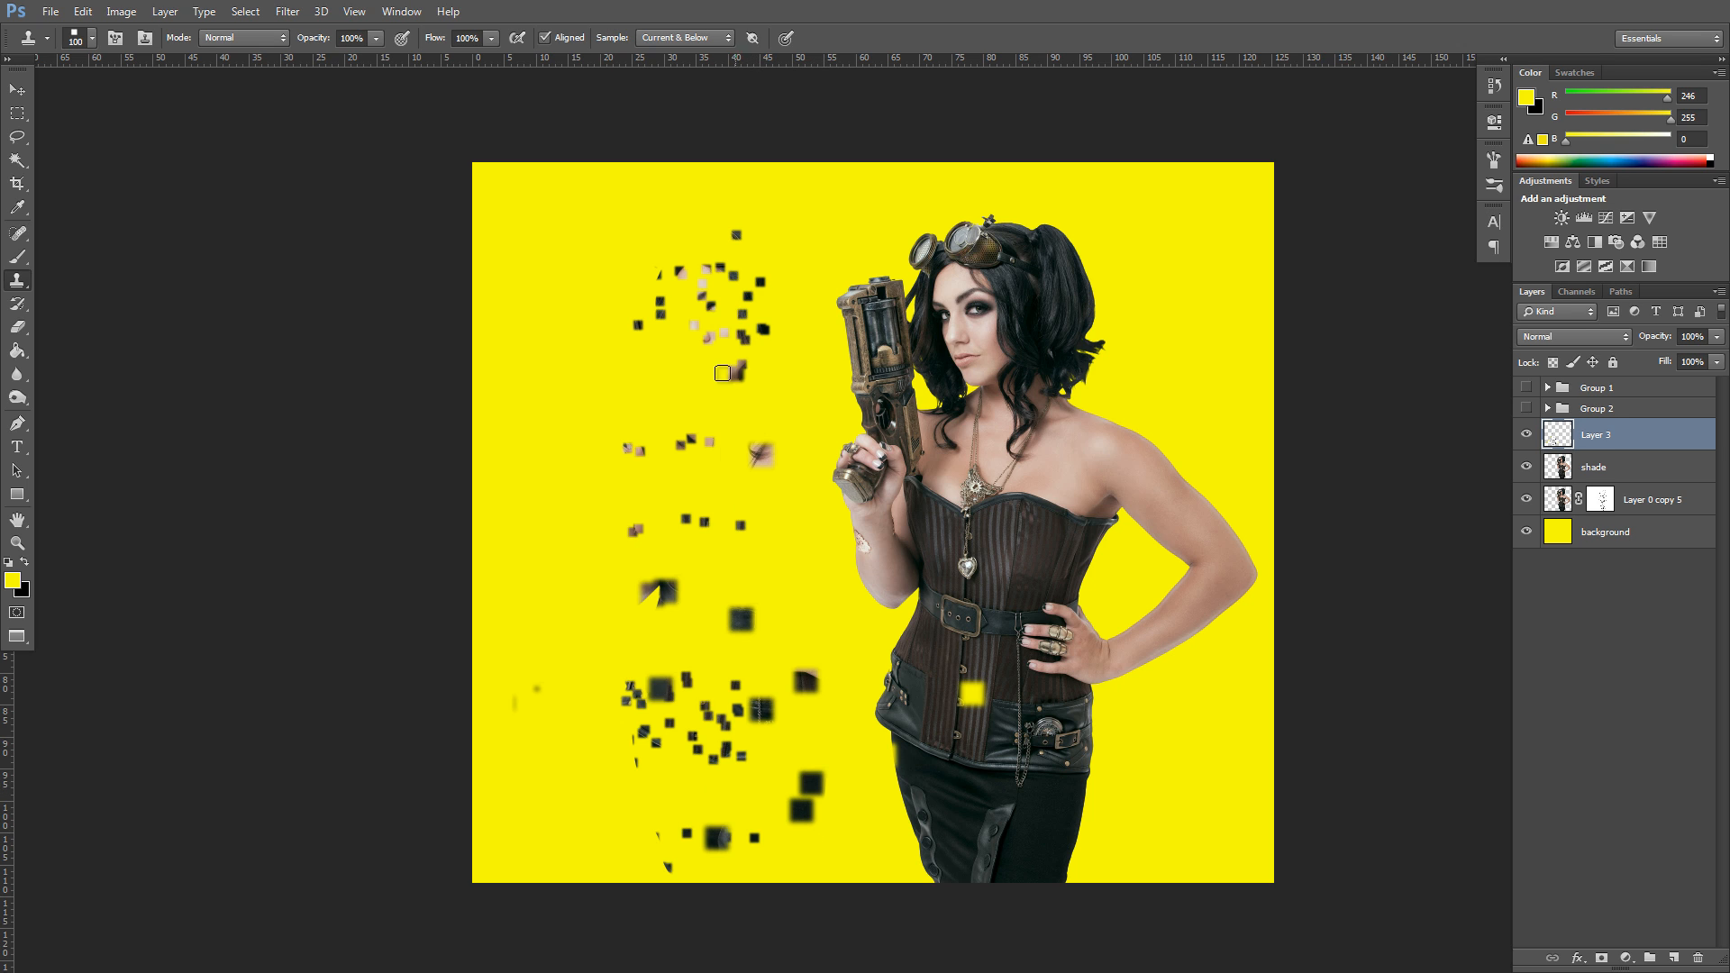
pyautogui.click(629, 391)
pyautogui.press('[')
pyautogui.press('[')
pyautogui.press('[')
pyautogui.moveTo(748, 393); pyautogui.dragTo(827, 368)
pyautogui.moveTo(800, 491)
pyautogui.mouseDown()
pyautogui.moveTo(827, 641)
pyautogui.moveTo(864, 679)
pyautogui.moveTo(857, 840)
pyautogui.mouseUp()
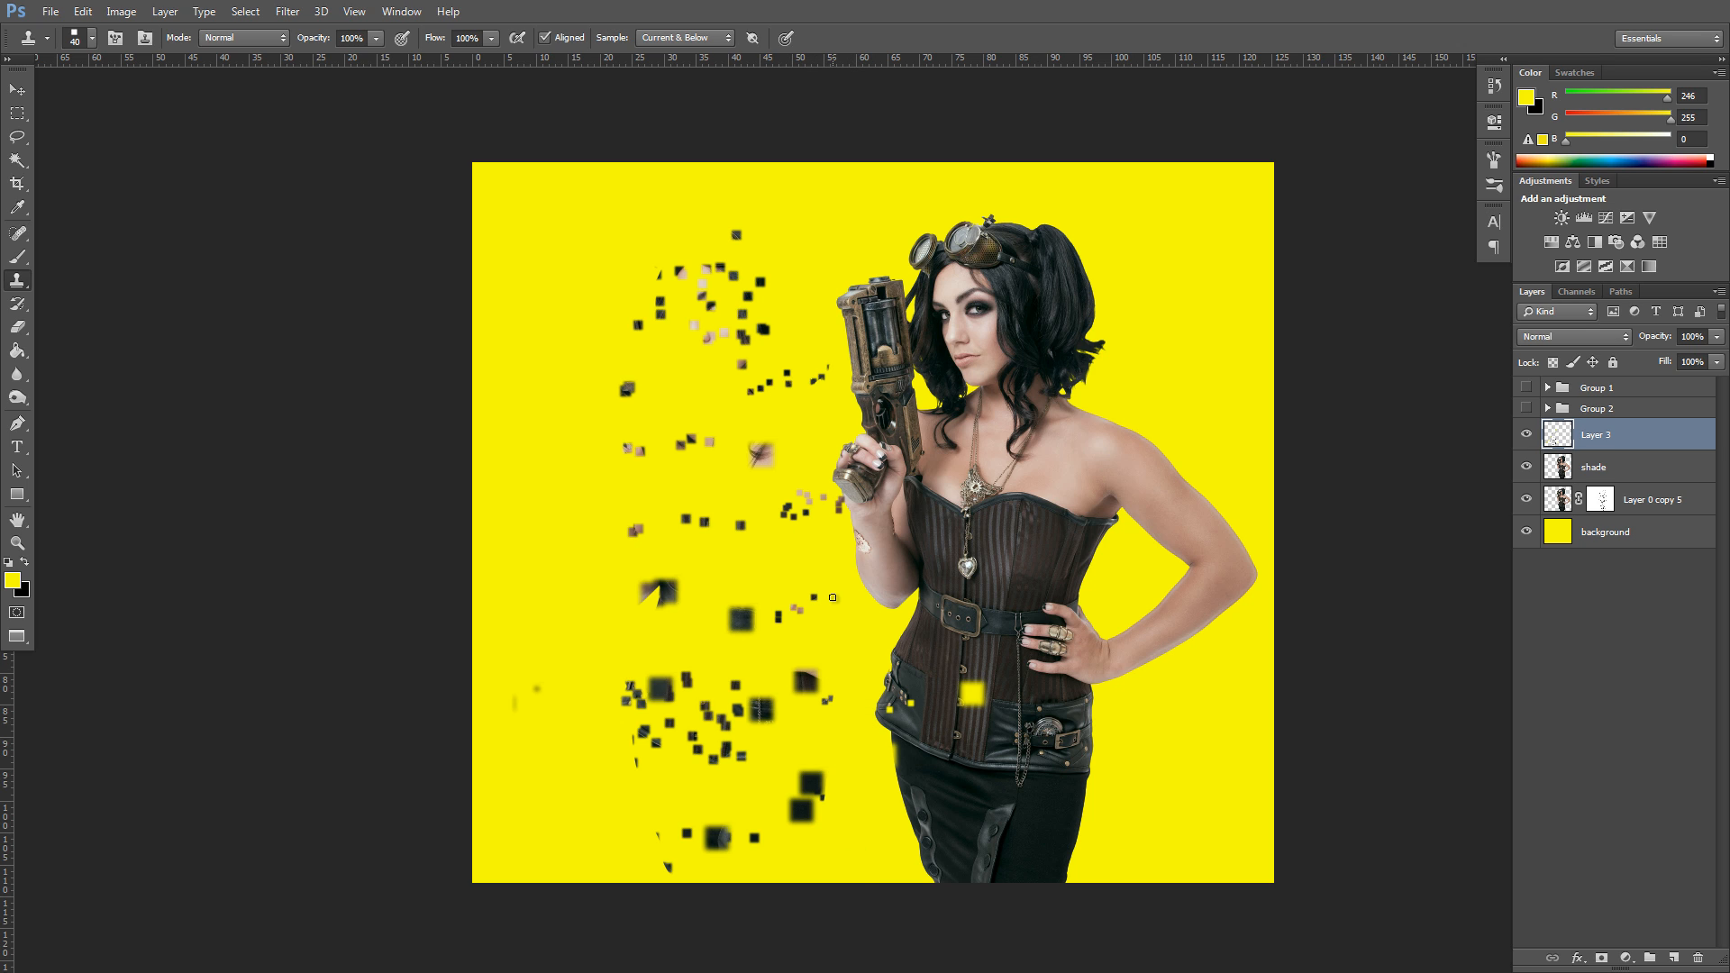
pyautogui.moveTo(848, 633); pyautogui.dragTo(799, 600)
# - Enlarge the brush up to 300 px and clone large dark hair pieces into the upper part of the scattered fragments
pyautogui.press(']')
pyautogui.press(']')
pyautogui.press(']')
pyautogui.press(']')
pyautogui.press(']')
pyautogui.press(']')
pyautogui.press(']')
pyautogui.click(686, 375)
pyautogui.press(']')
pyautogui.press(']')
pyautogui.press(']')
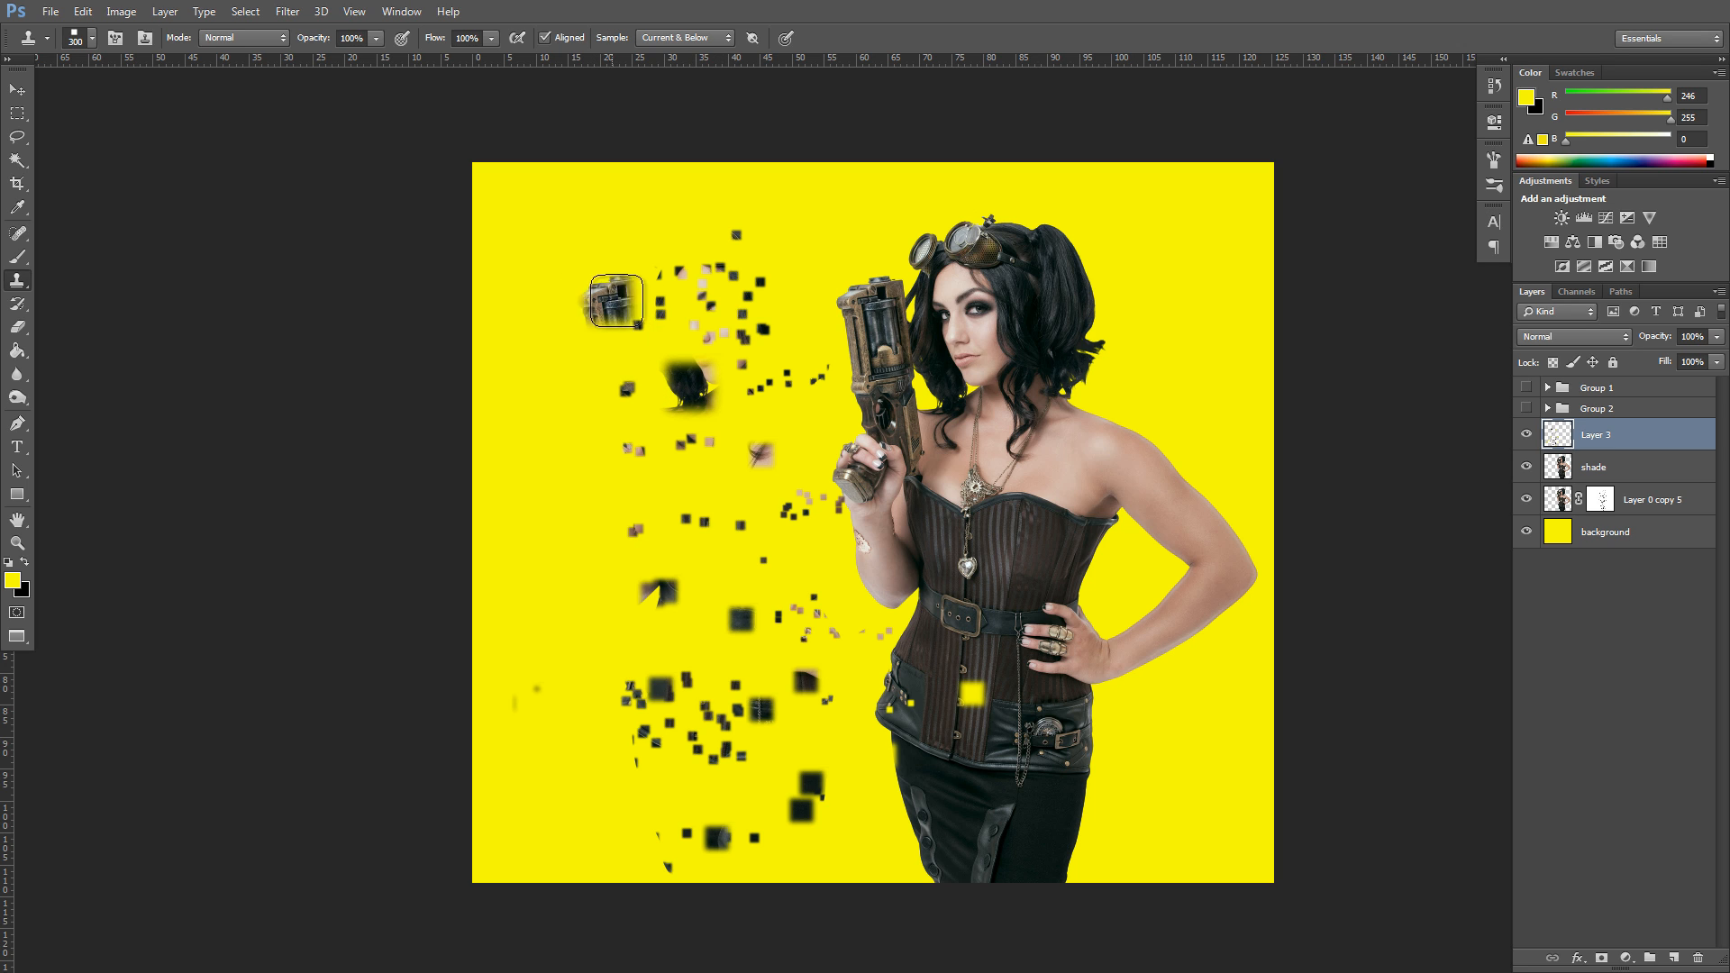
pyautogui.click(786, 239)
# - Reduce the brush to 175 px and clone gun, necklace and corset squares among the scattered fragments
pyautogui.press('[')
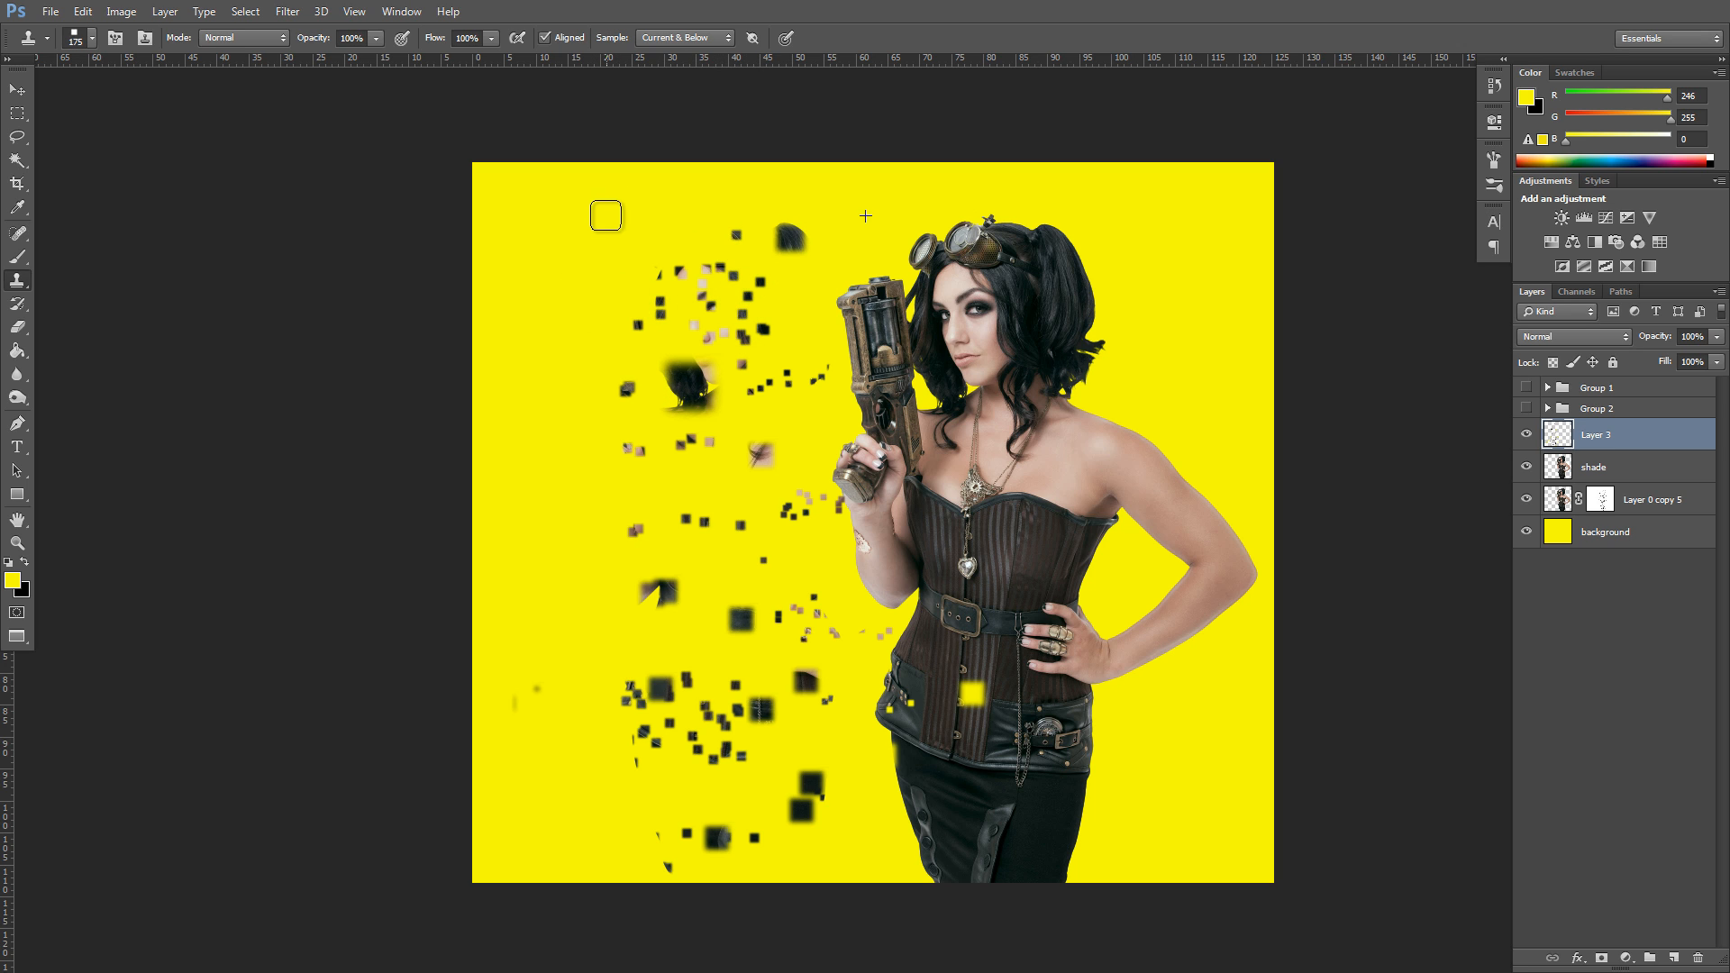
pyautogui.click(589, 290)
pyautogui.click(623, 358)
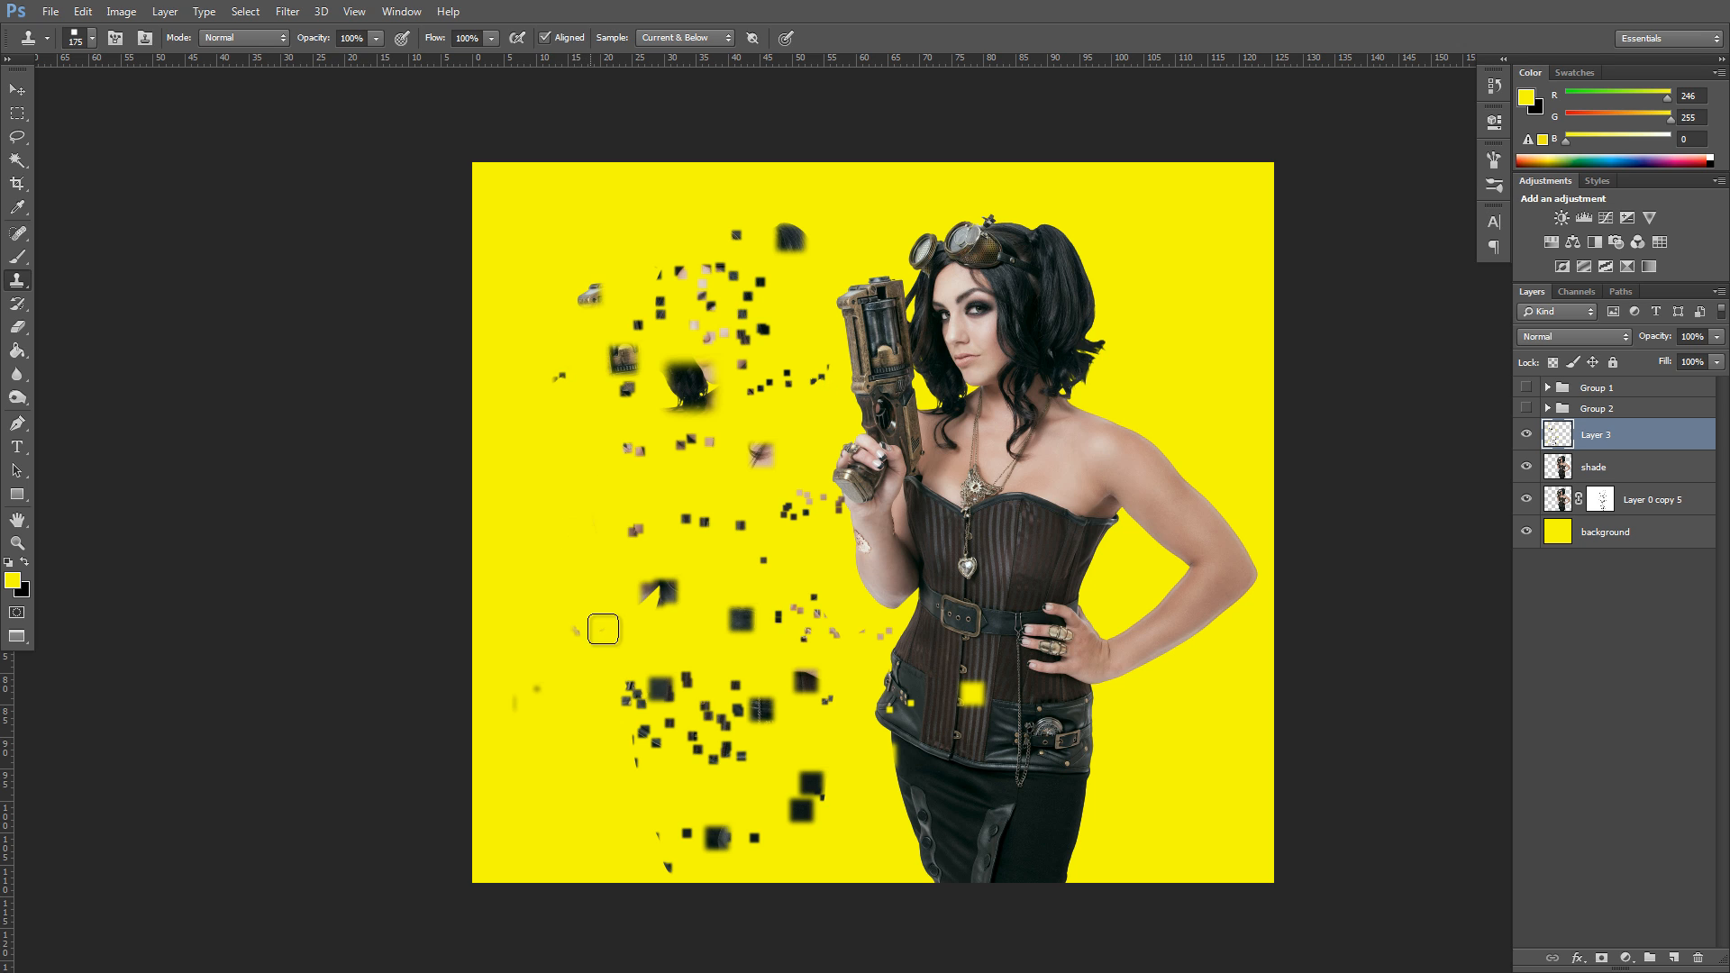
pyautogui.click(706, 573)
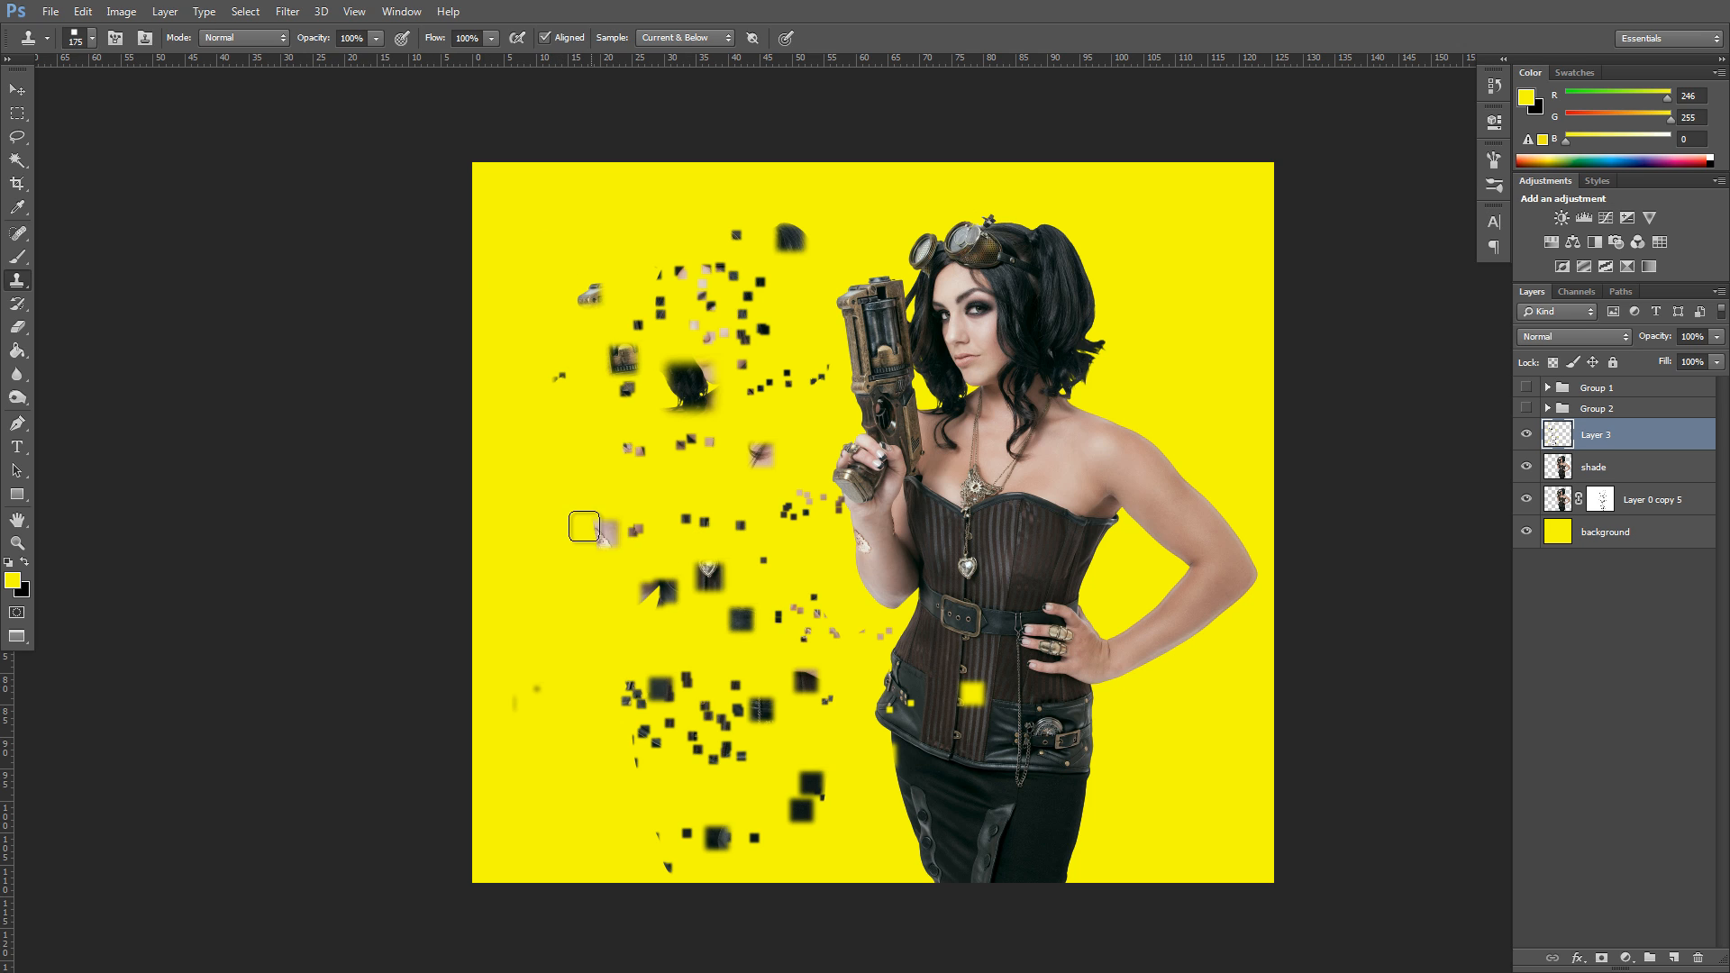
pyautogui.click(671, 493)
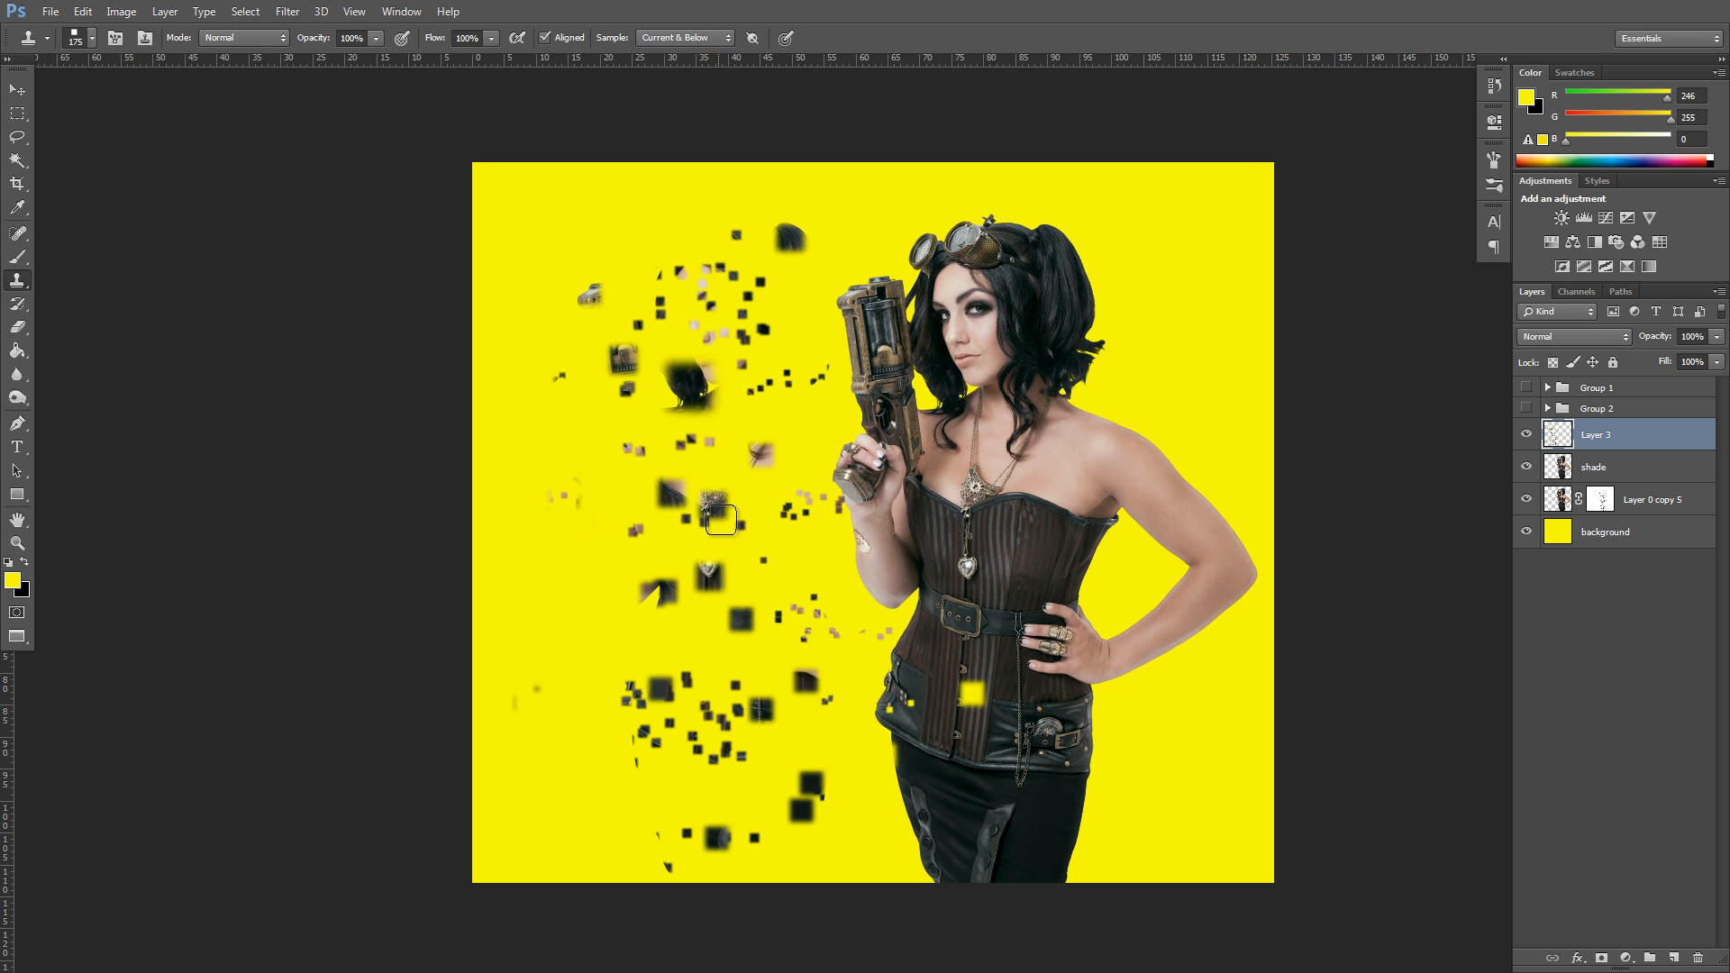
pyautogui.click(833, 560)
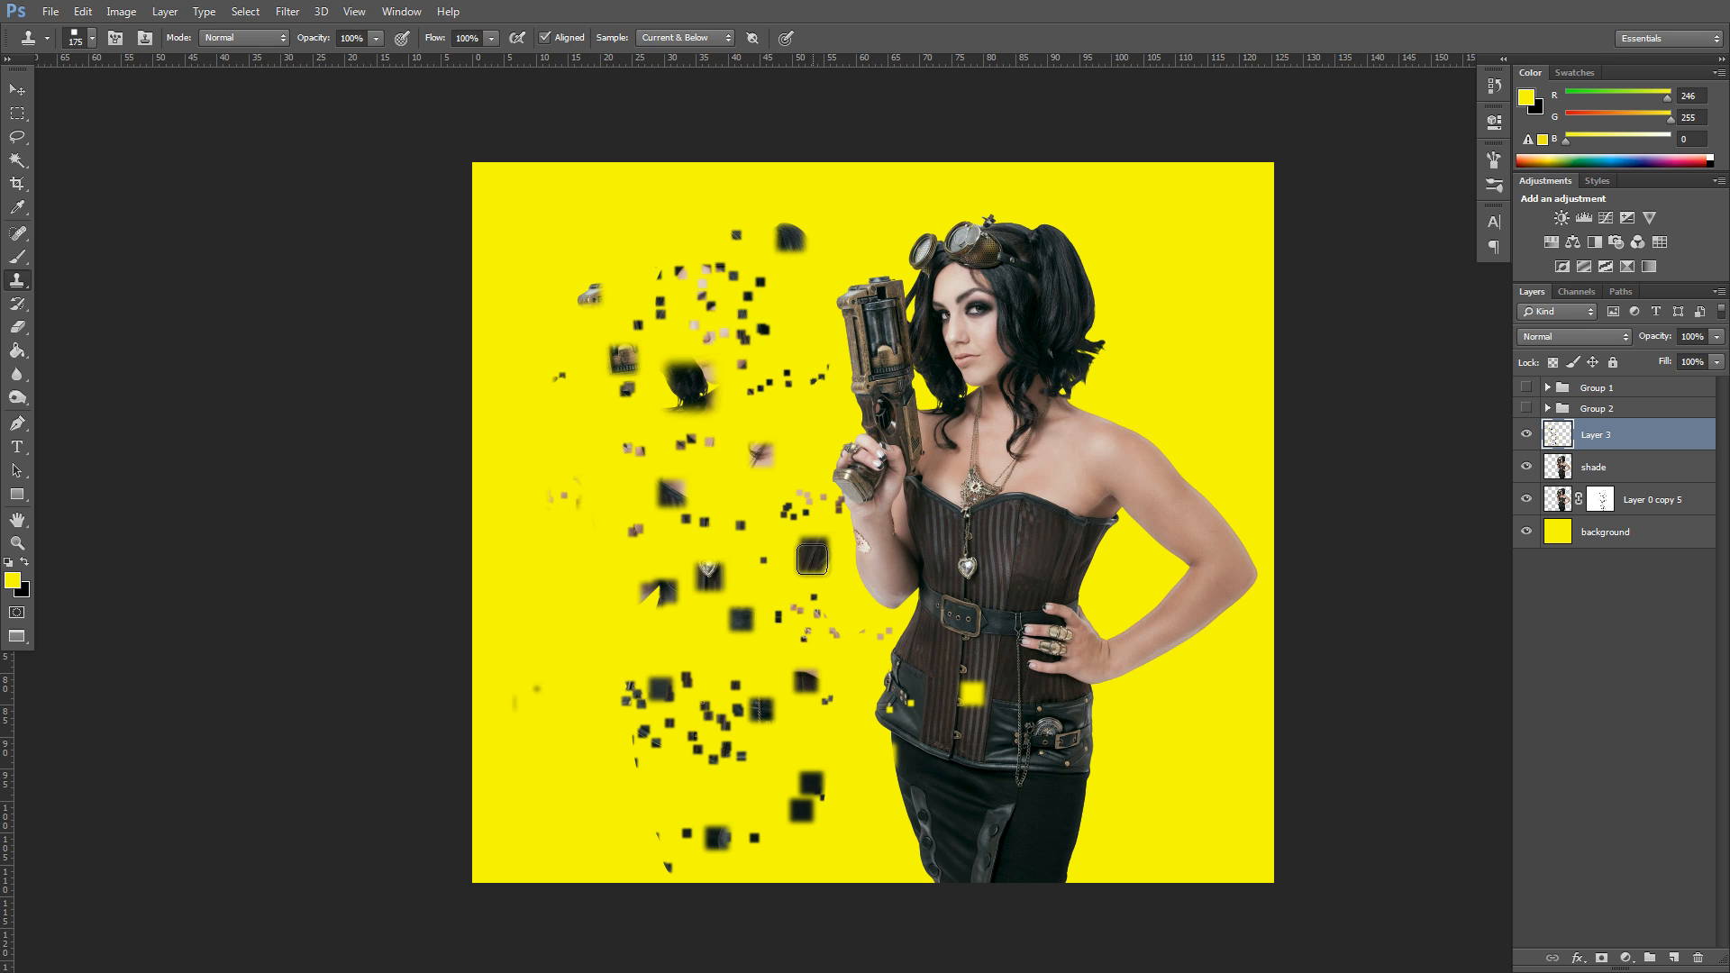
pyautogui.click(815, 551)
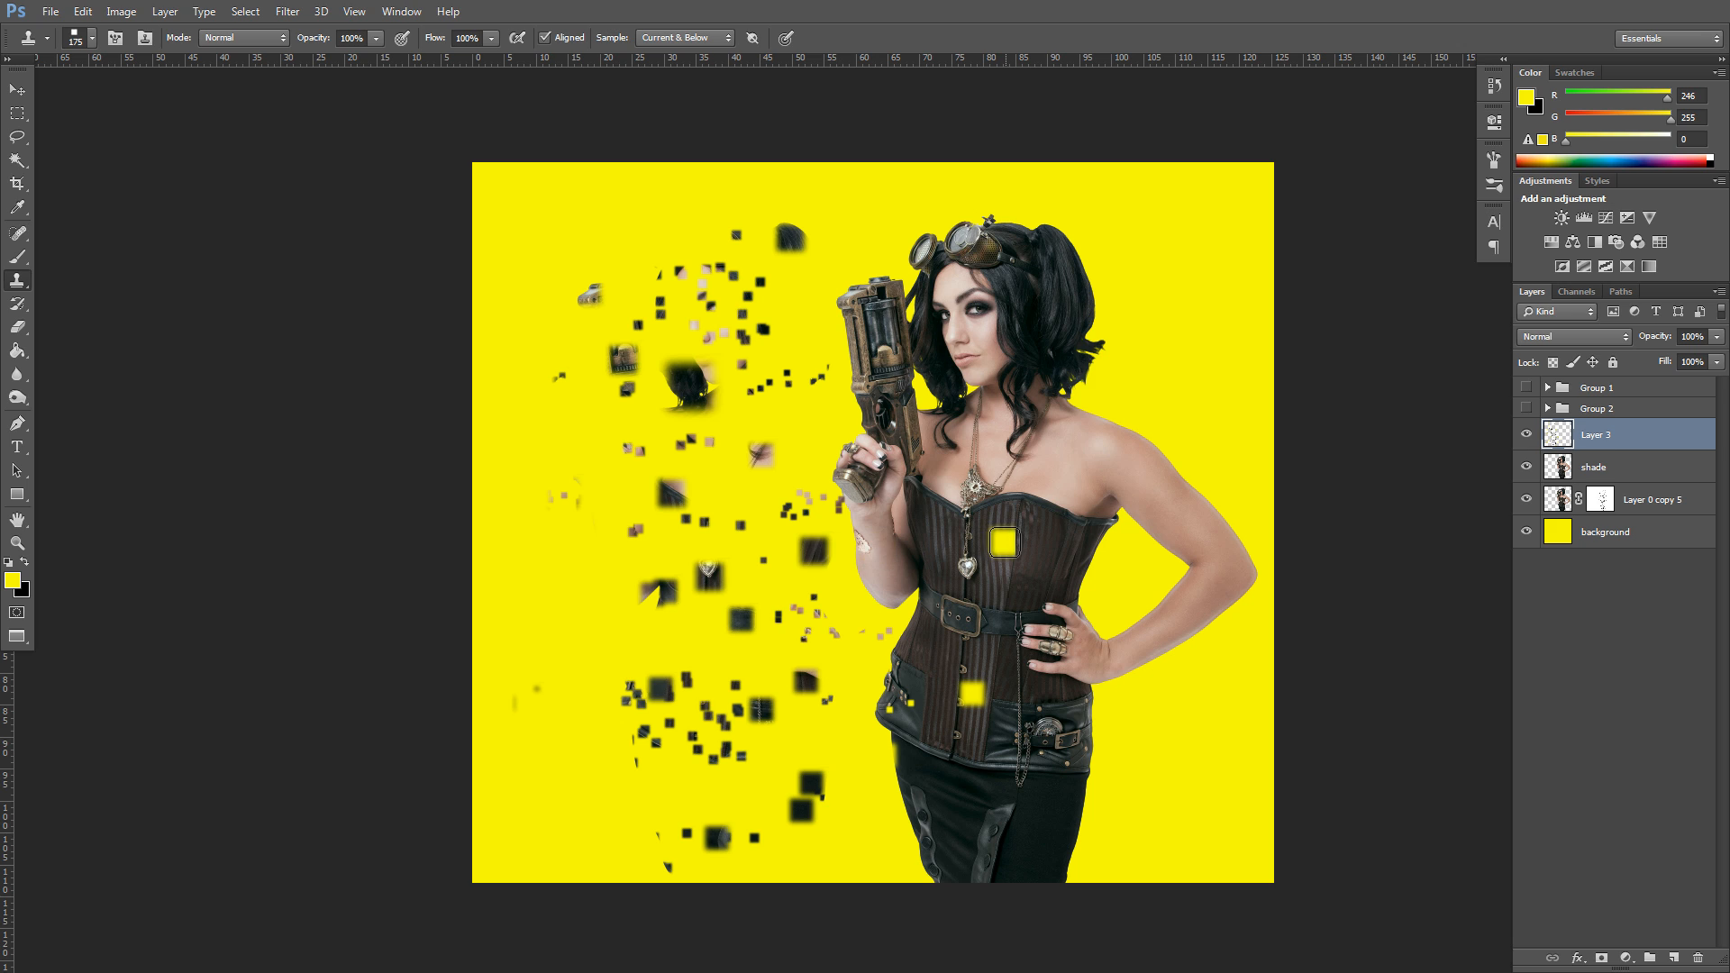
# - Apply a Motion Blur with angle 0° and distance 75 pixels to the shade layer and set its blend mode to Soft Light
pyautogui.click(1662, 473)
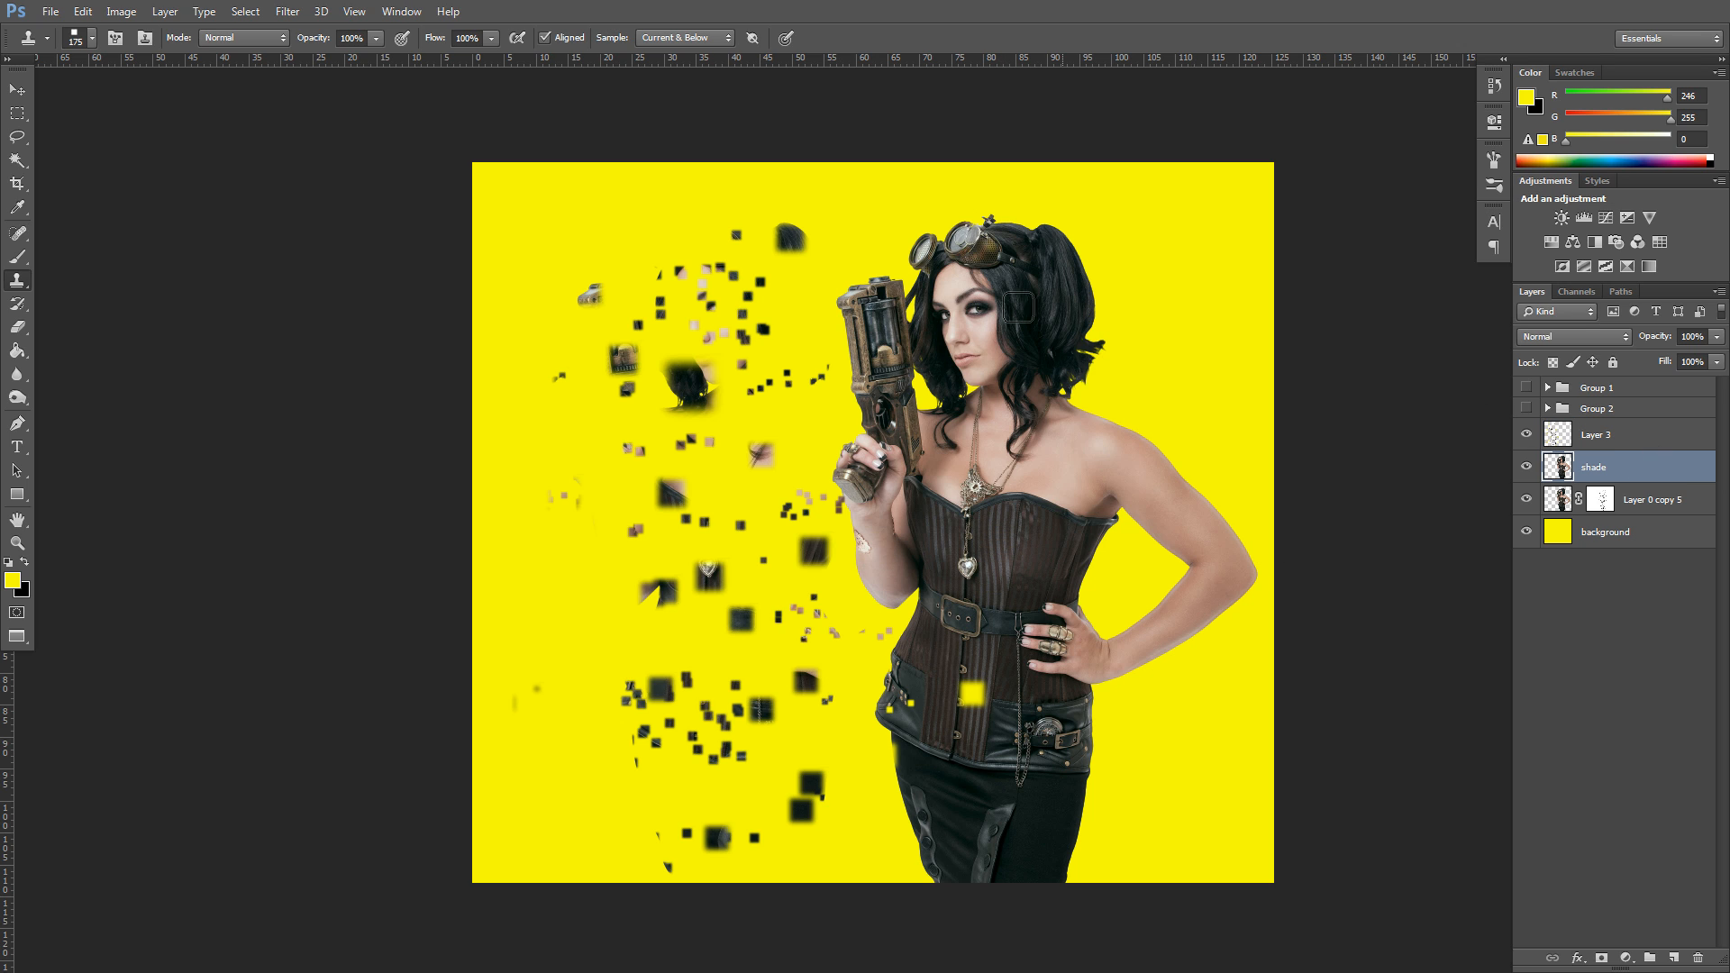
pyautogui.click(286, 13)
pyautogui.moveTo(328, 211)
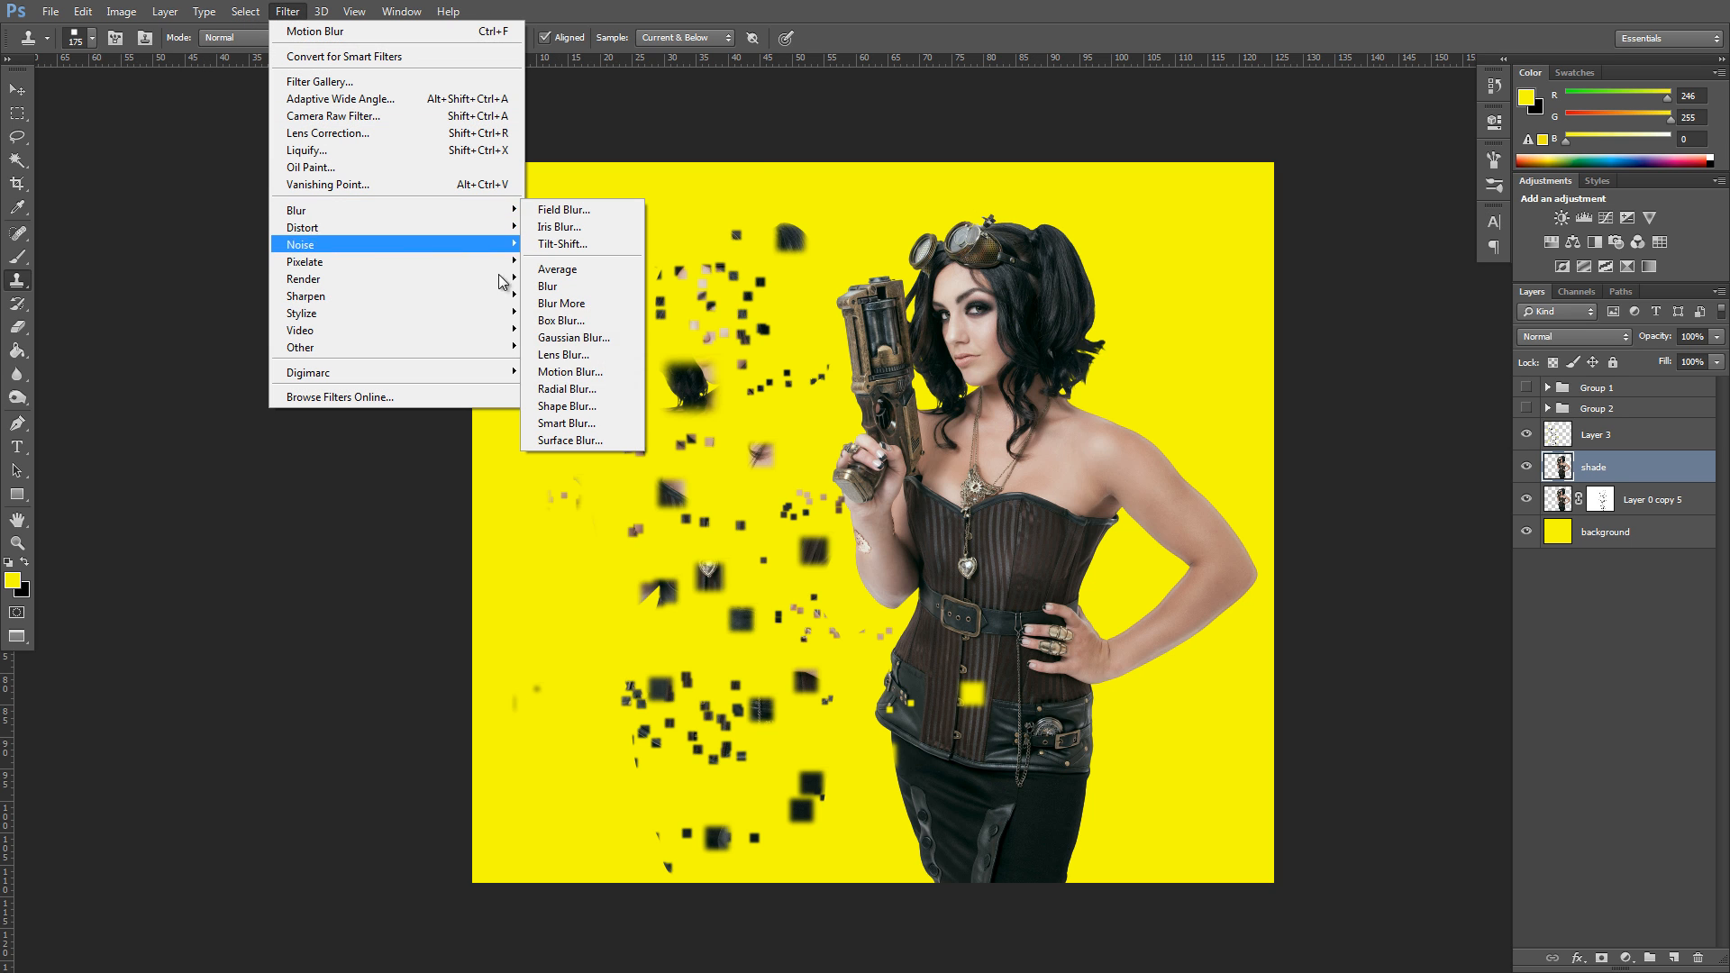
pyautogui.click(566, 372)
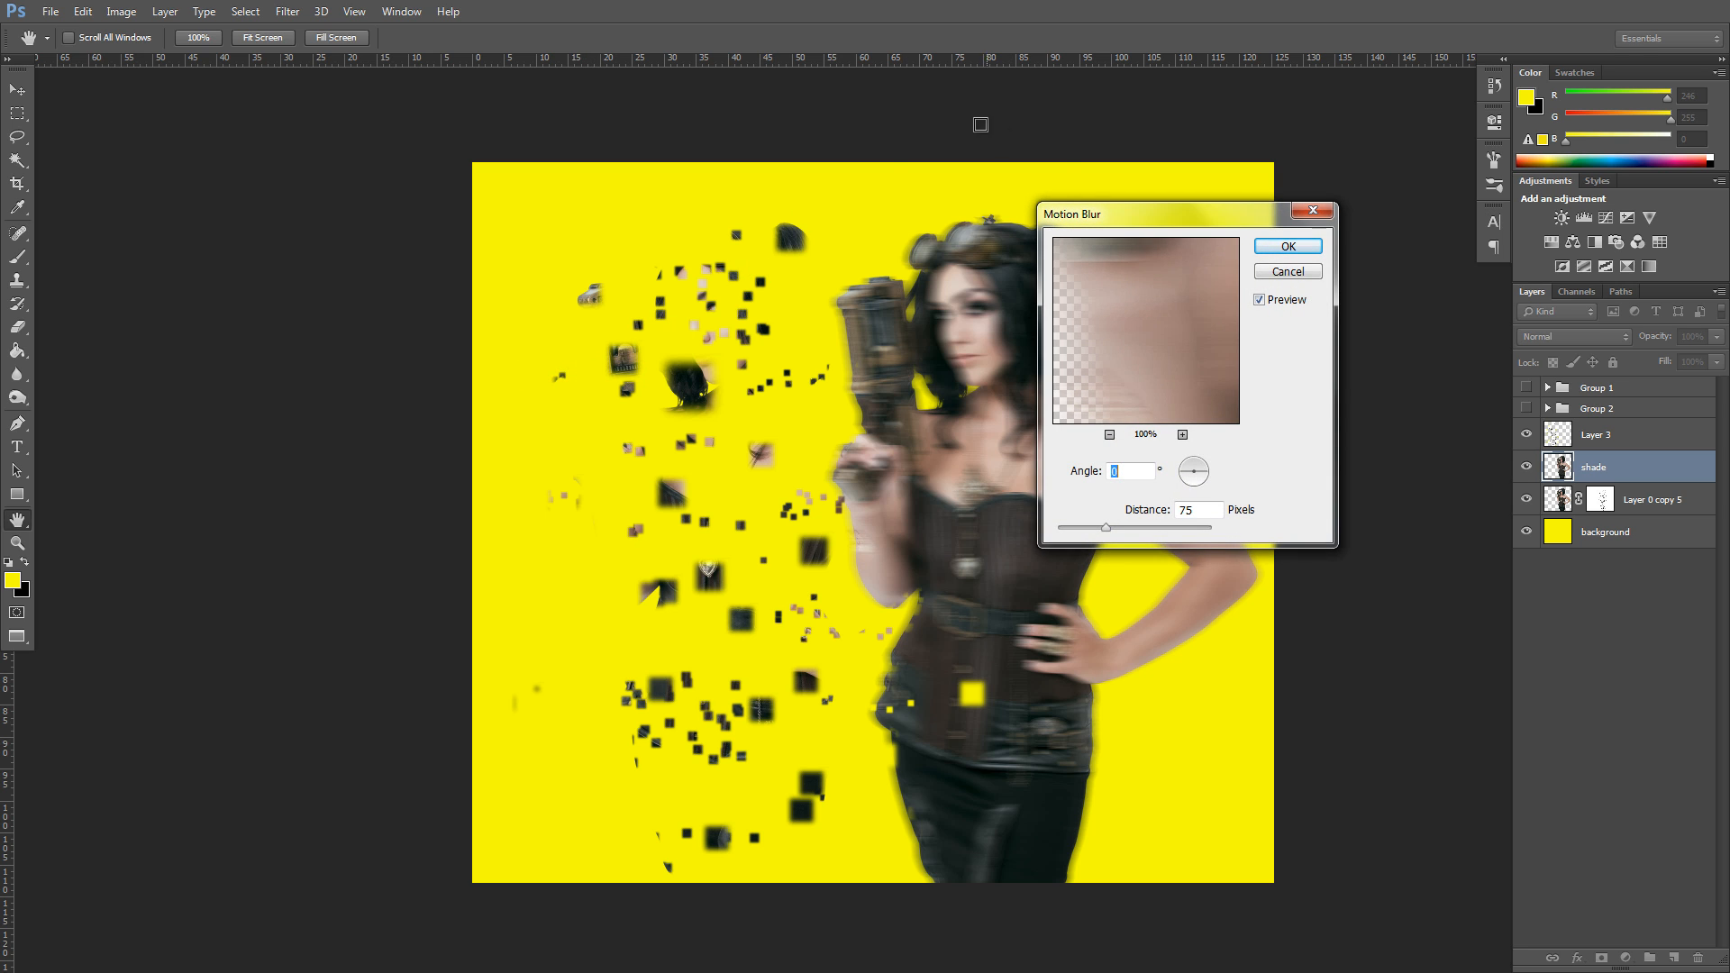
pyautogui.click(1288, 245)
pyautogui.press('s')
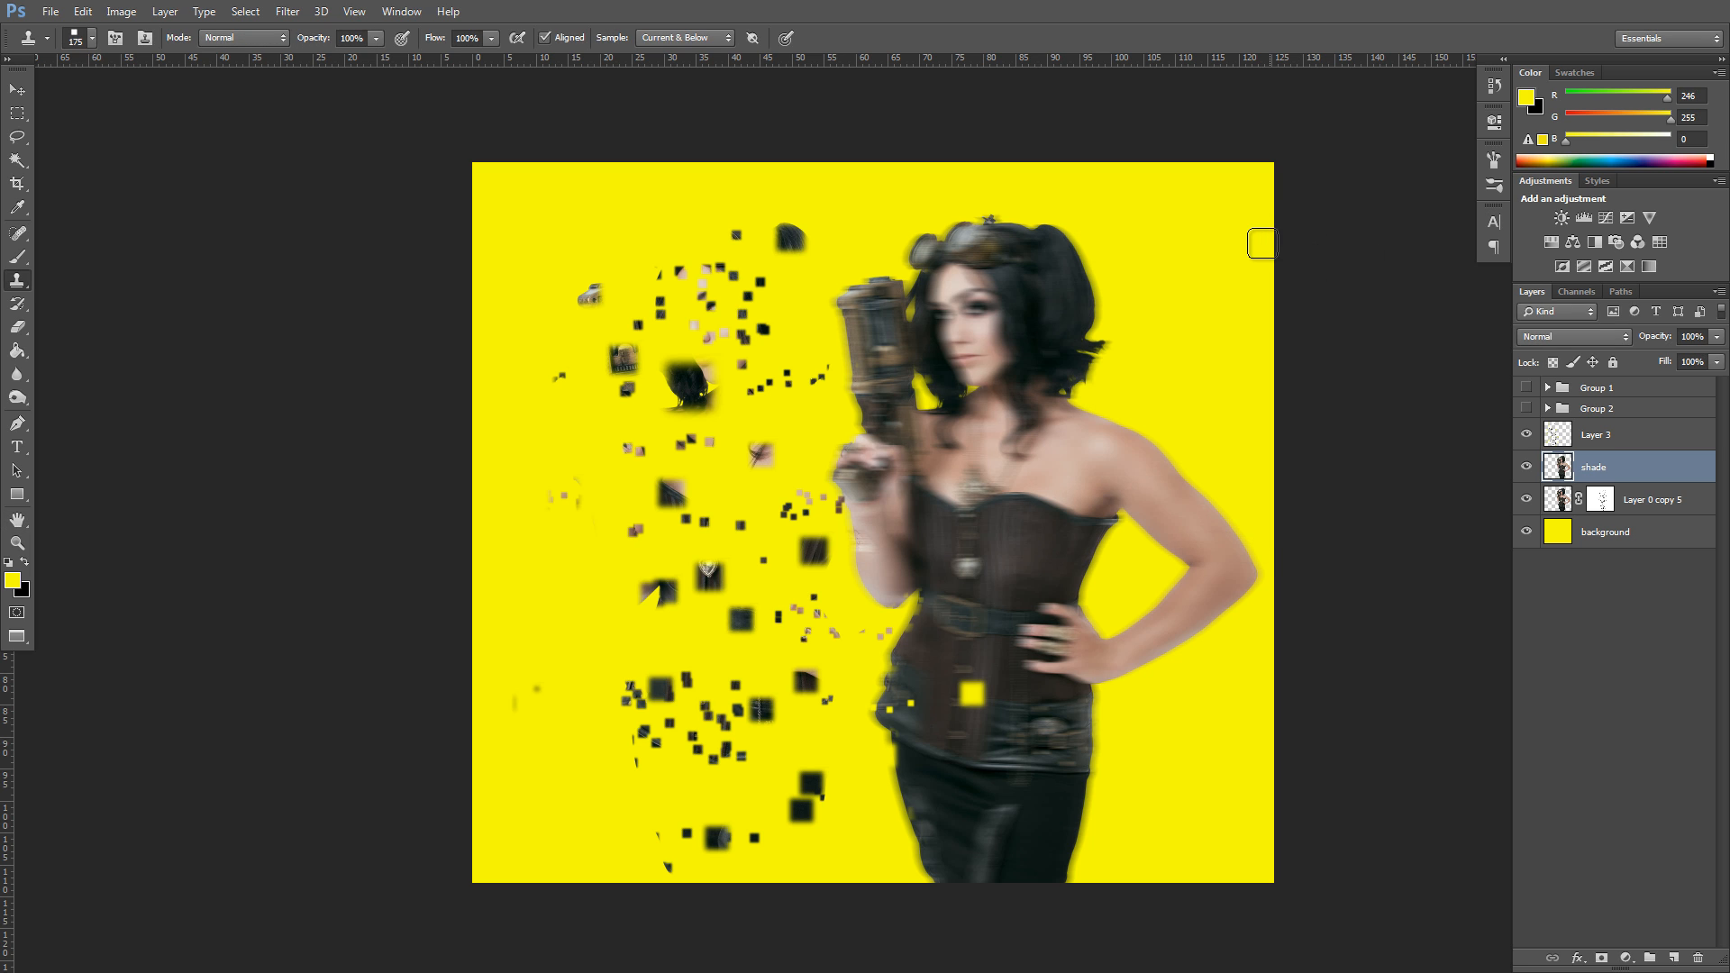
pyautogui.click(1584, 338)
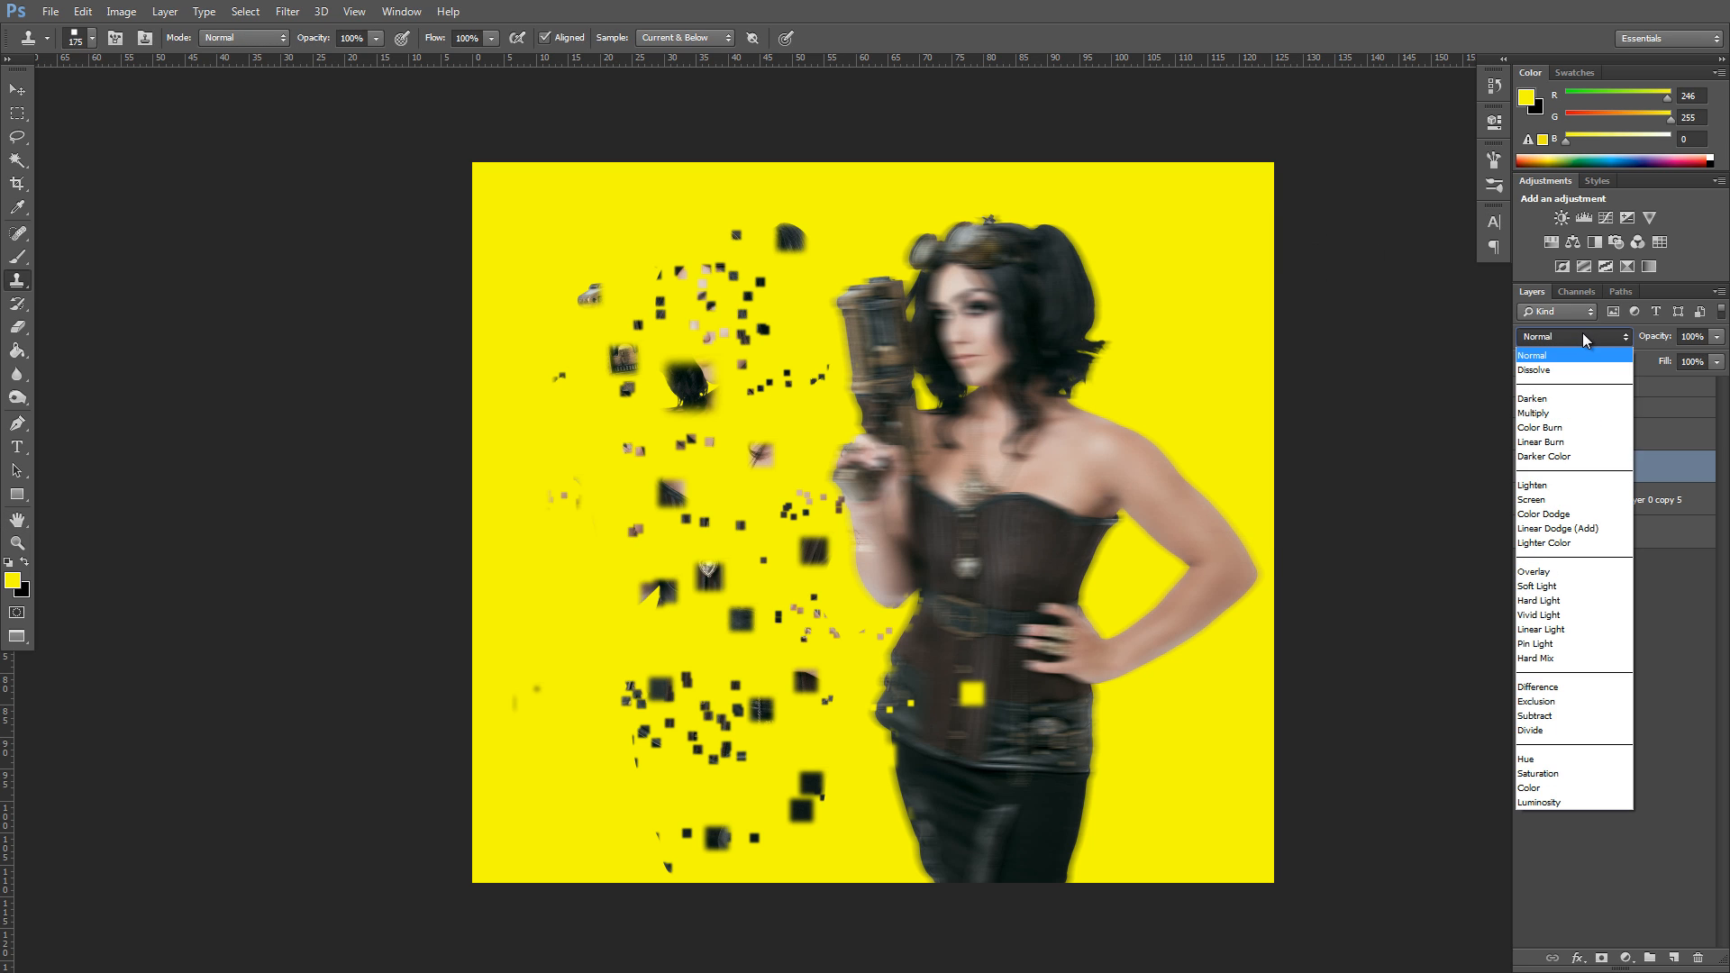
pyautogui.click(1566, 587)
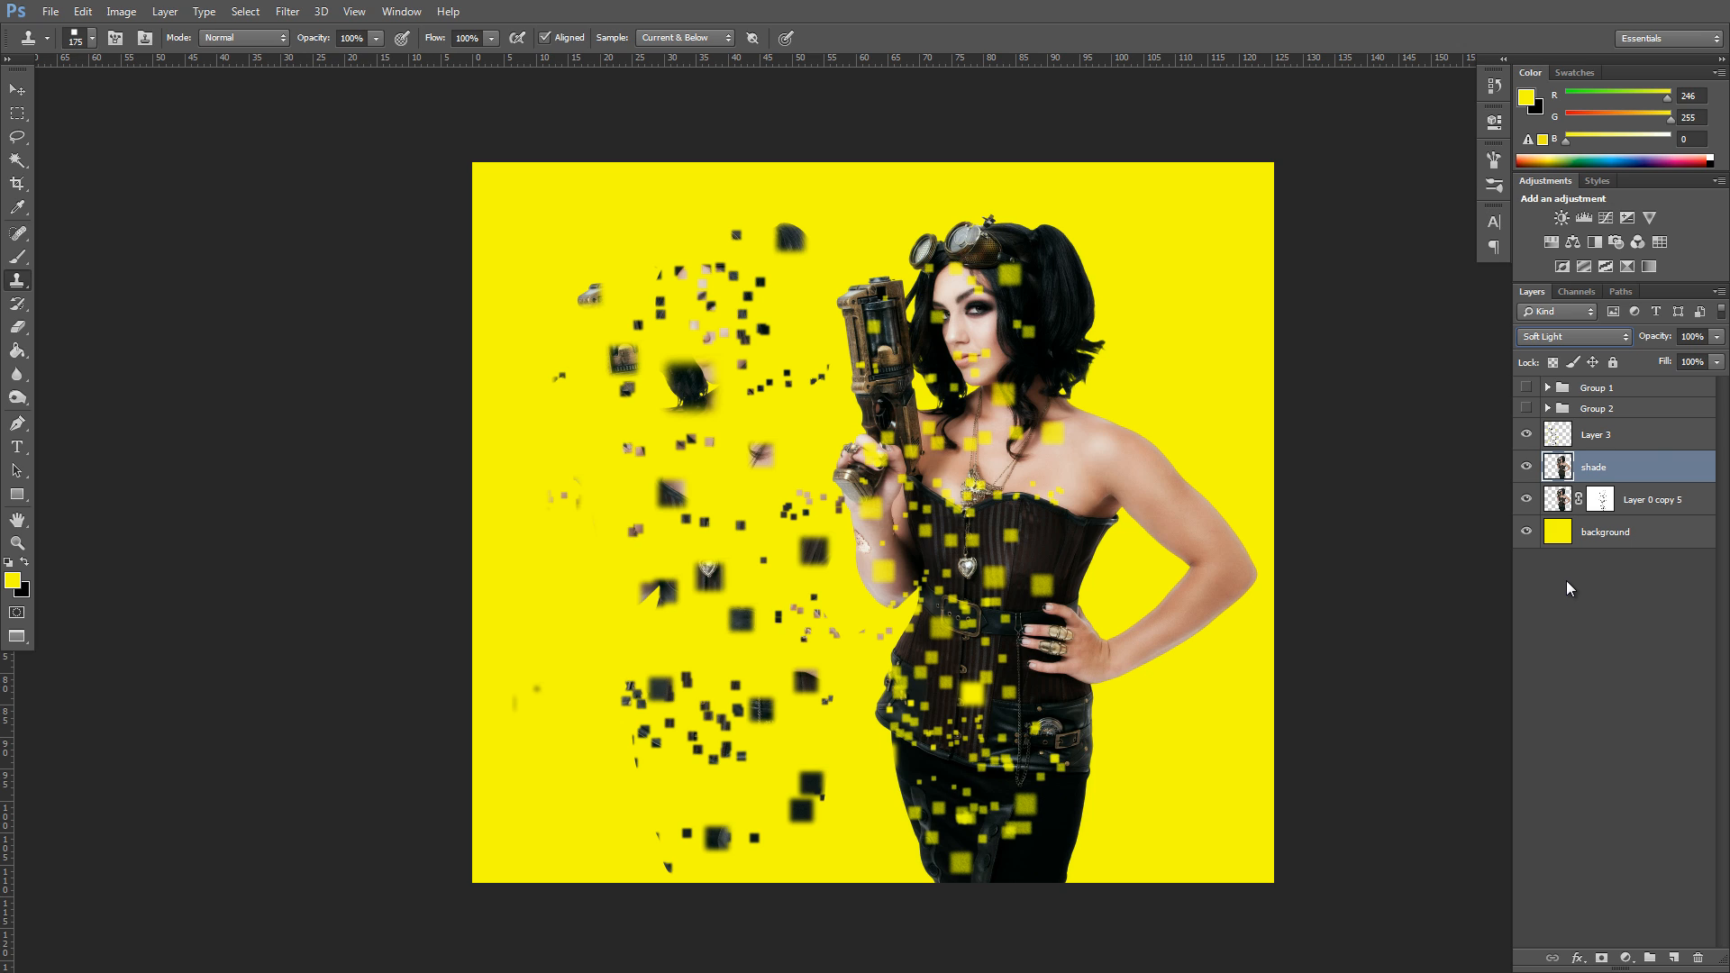
# - Erase stray cut-off slivers around the lower outer fragments on the cloned-squares layer with a 125 px eraser
pyautogui.click(1641, 437)
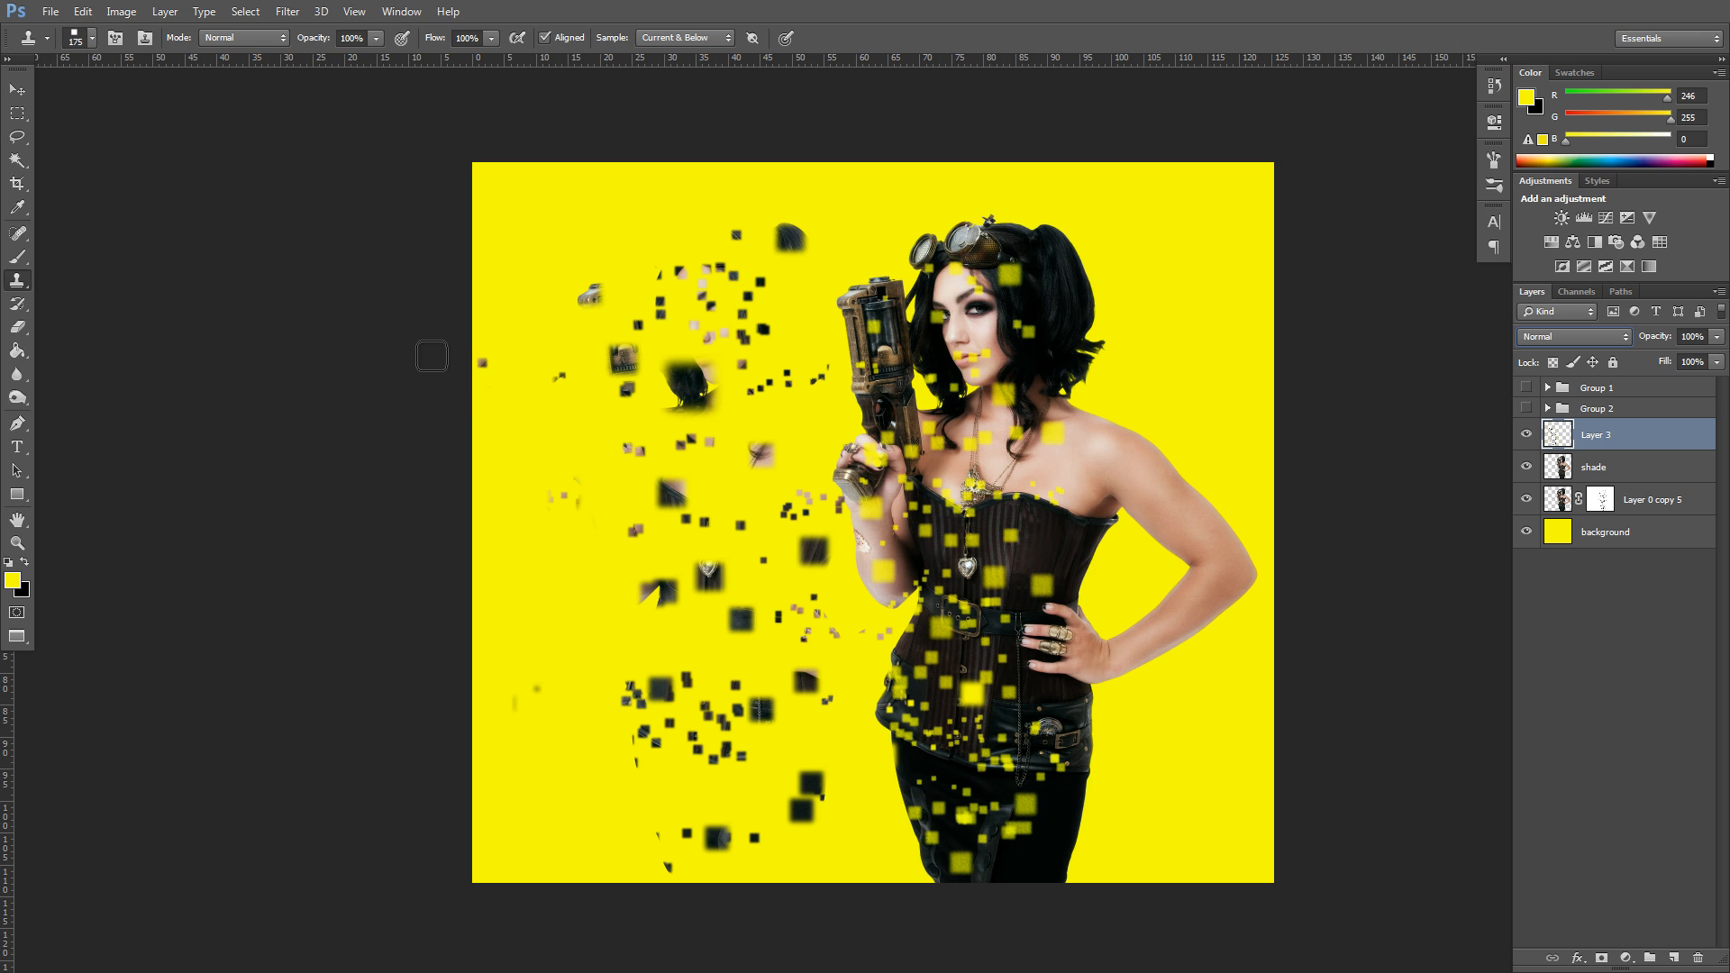
pyautogui.click(19, 331)
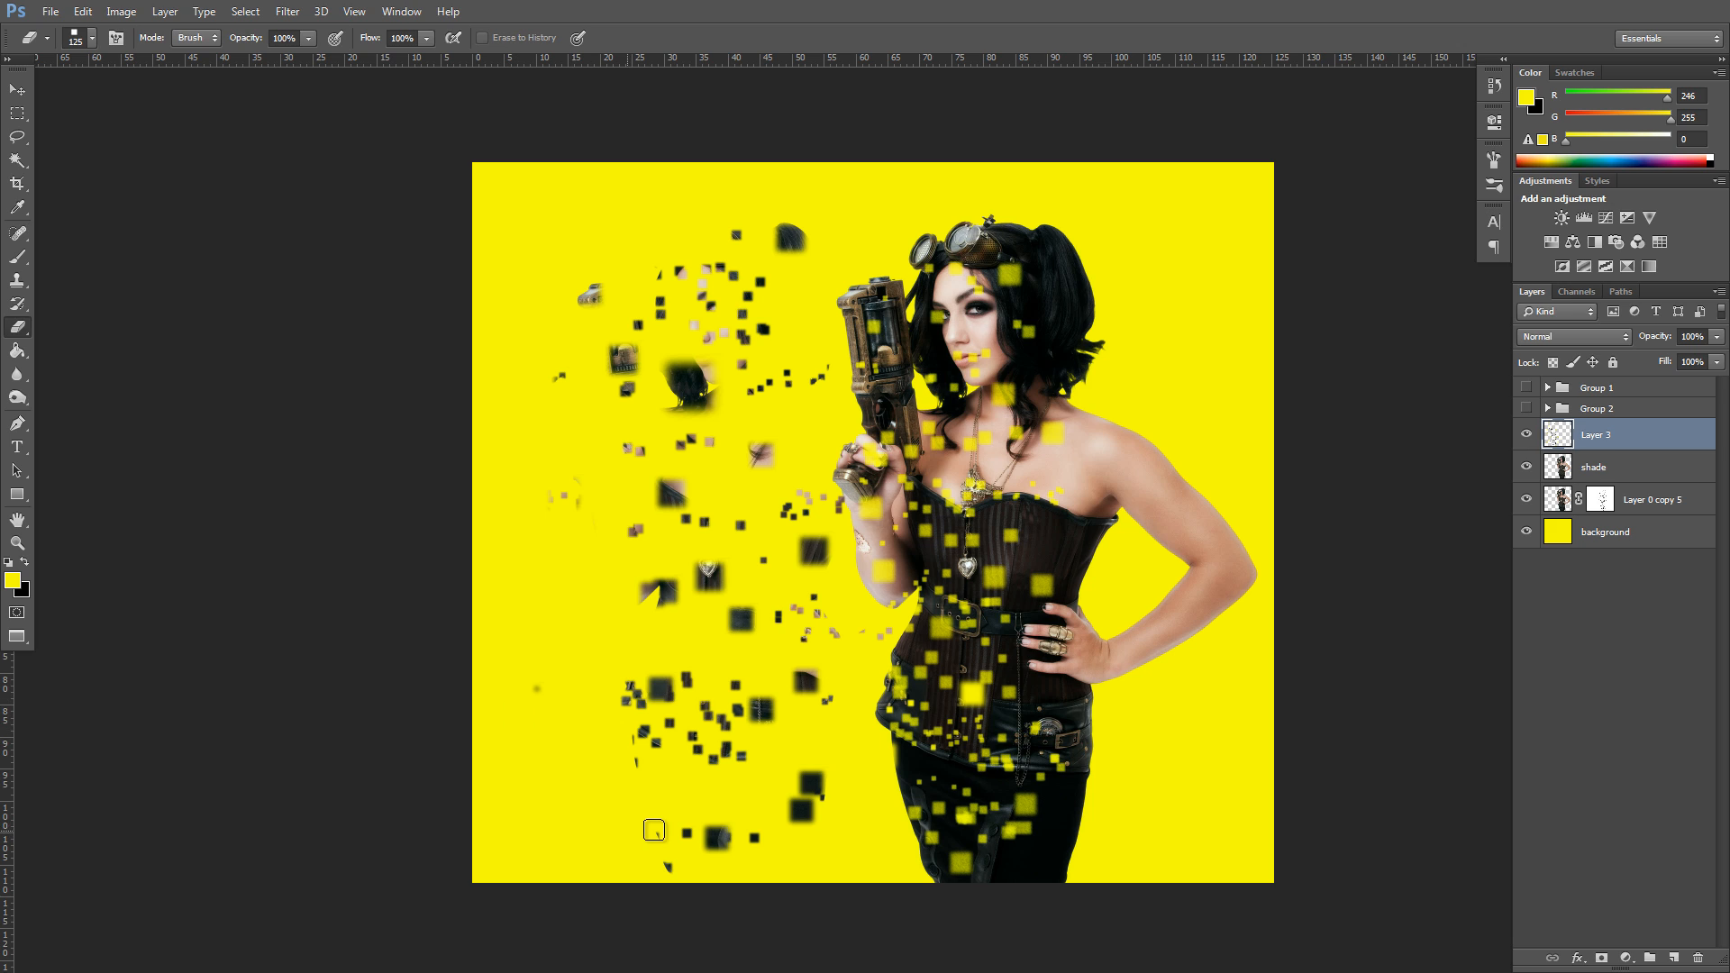
pyautogui.moveTo(656, 830); pyautogui.dragTo(637, 775)
pyautogui.click(635, 766)
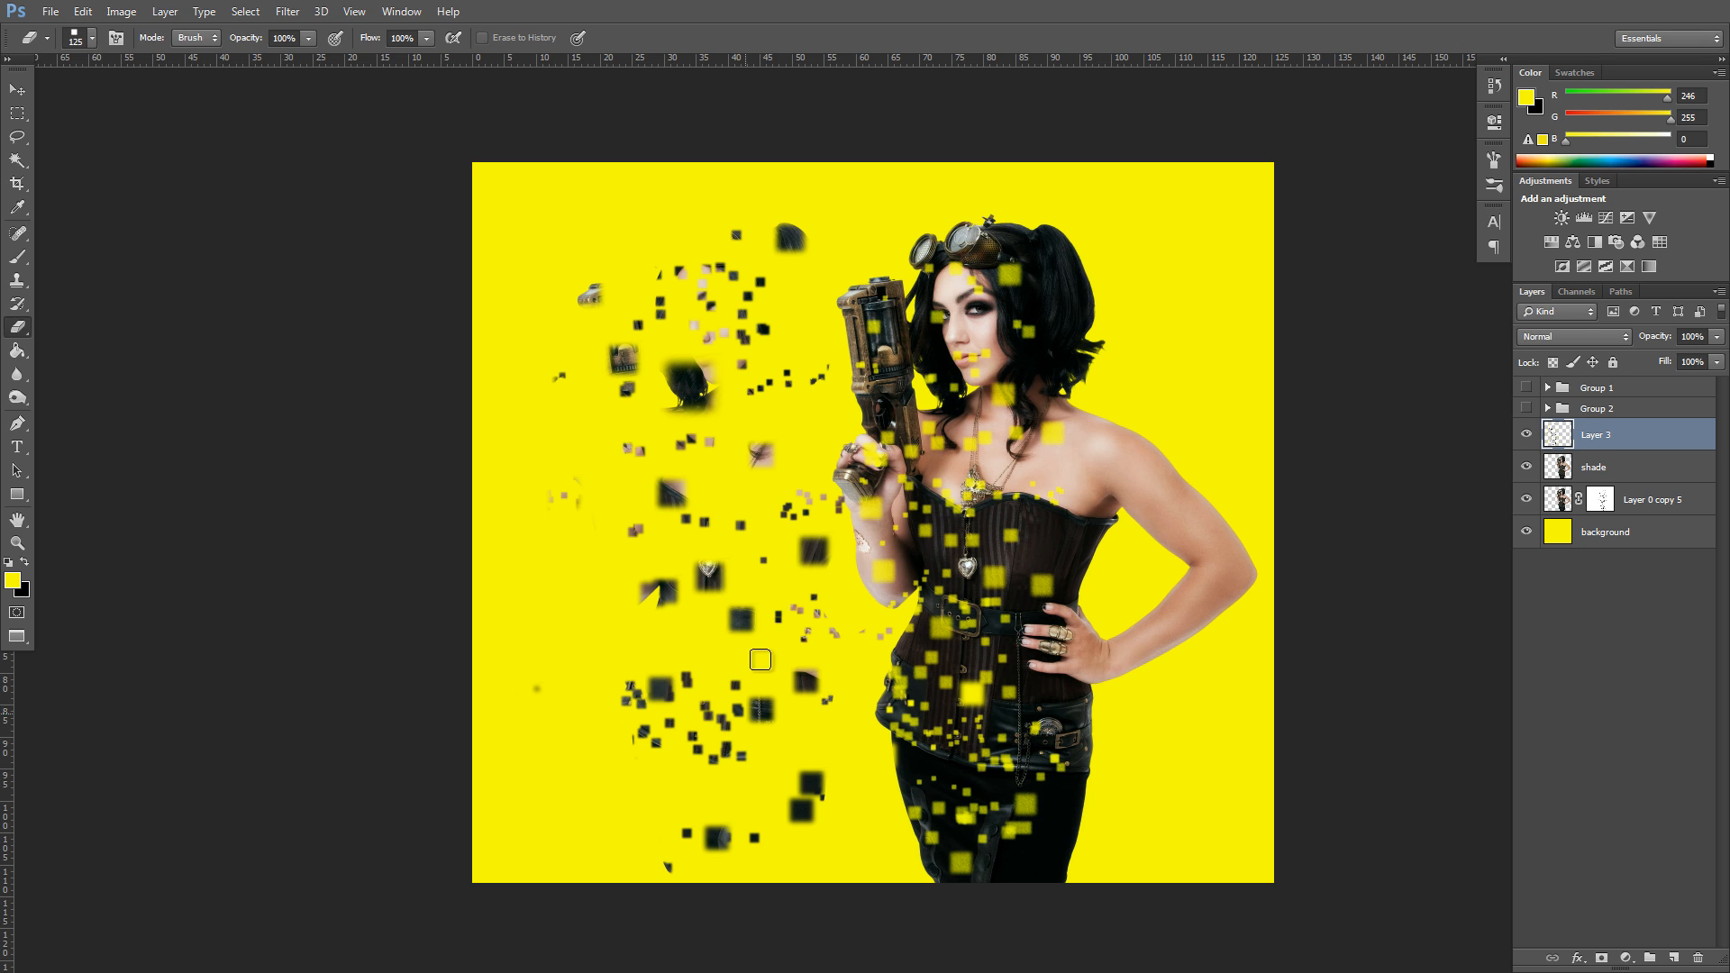